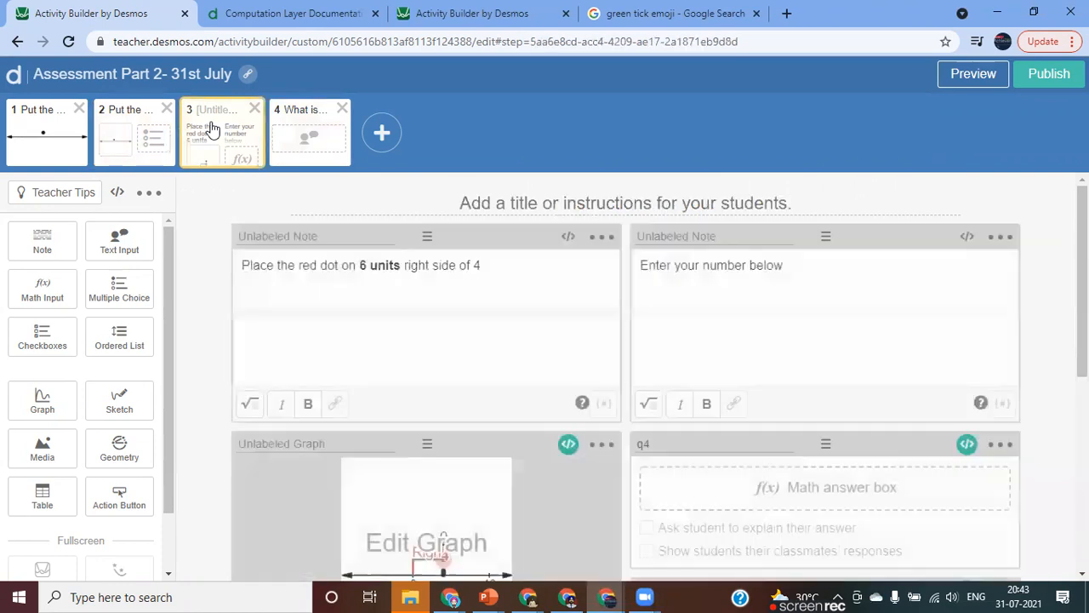
Delete the fourth screen, "What is the sum of 5 and 9", and add a new blank screen in its place.
left_click(320, 140)
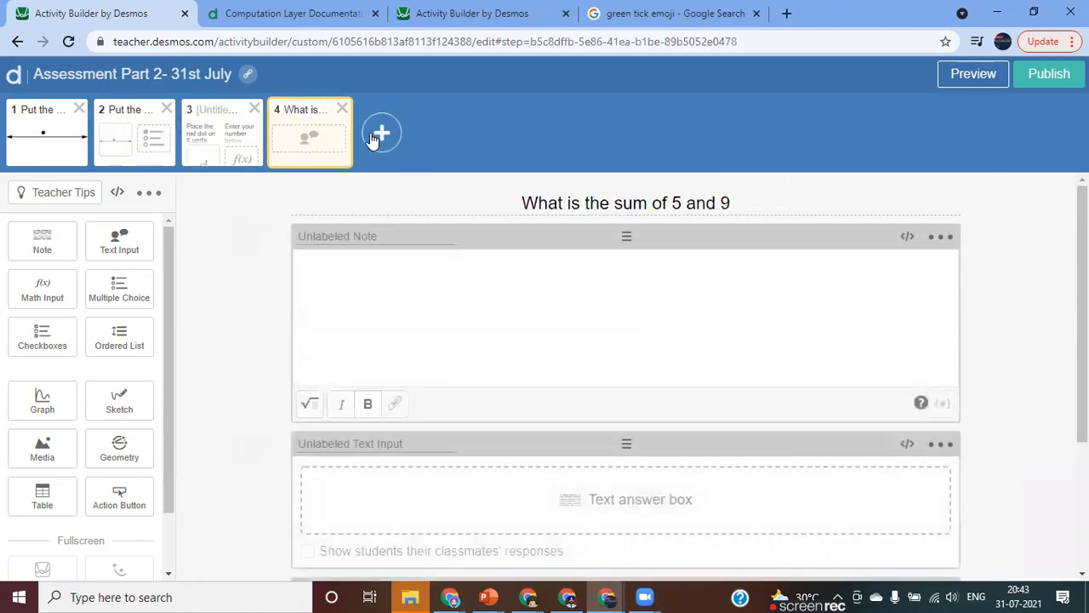
left_click(342, 113)
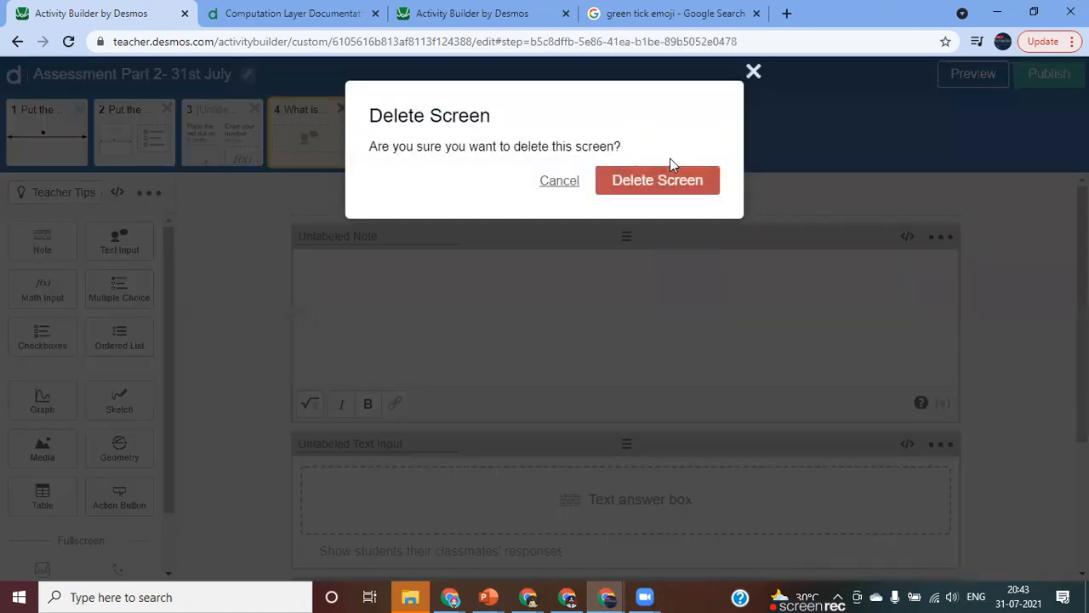
left_click(648, 181)
left_click(293, 135)
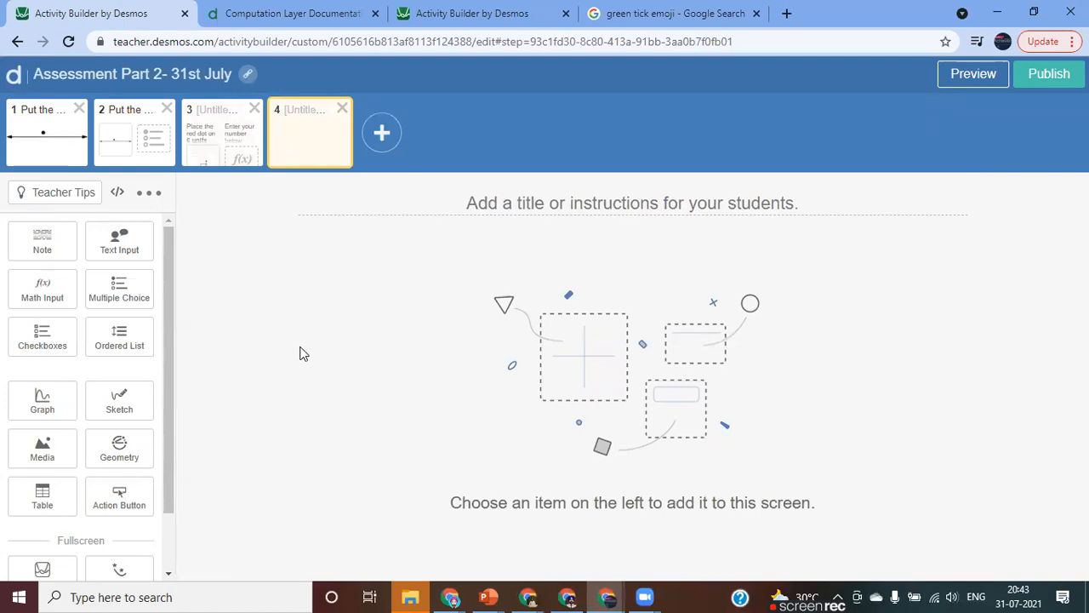
Add a graph component to the blank fourth screen and plot the line y = 3 + x in it.
left_click_drag(168, 267, 169, 236)
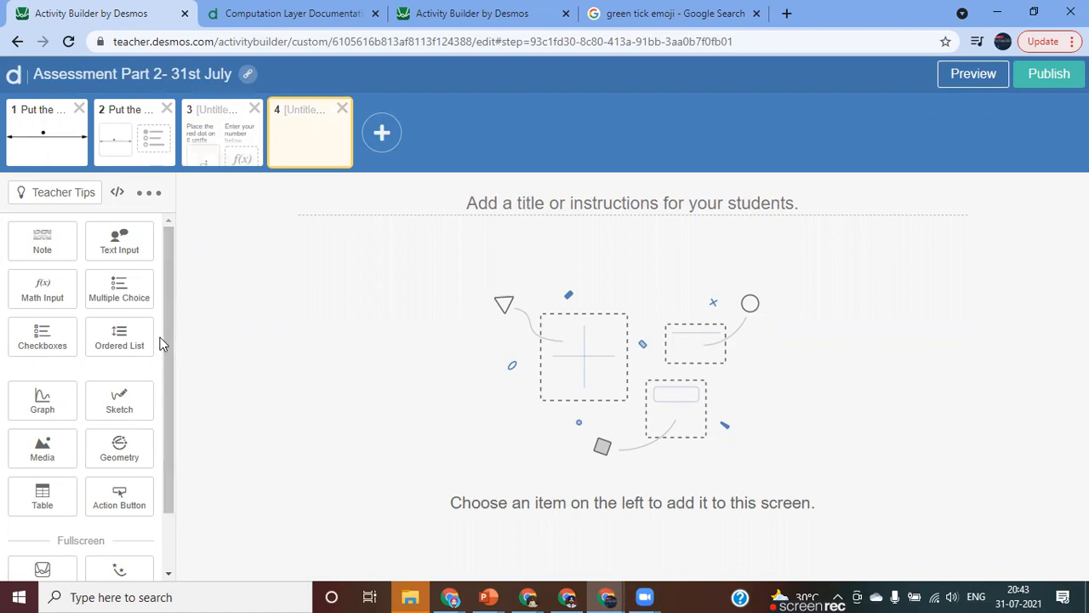
left_click(44, 401)
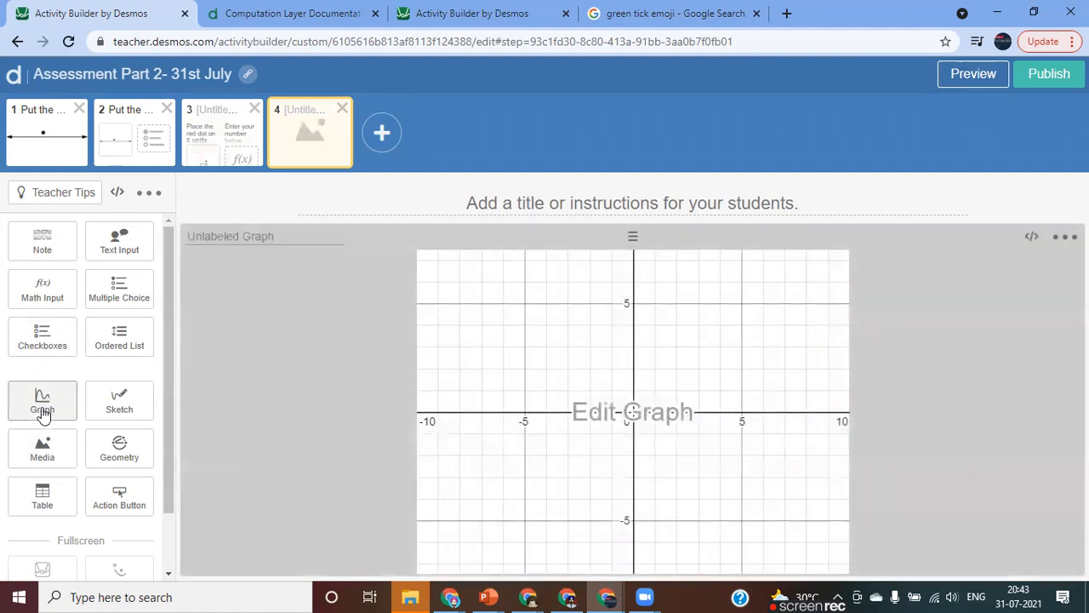
left_click(617, 423)
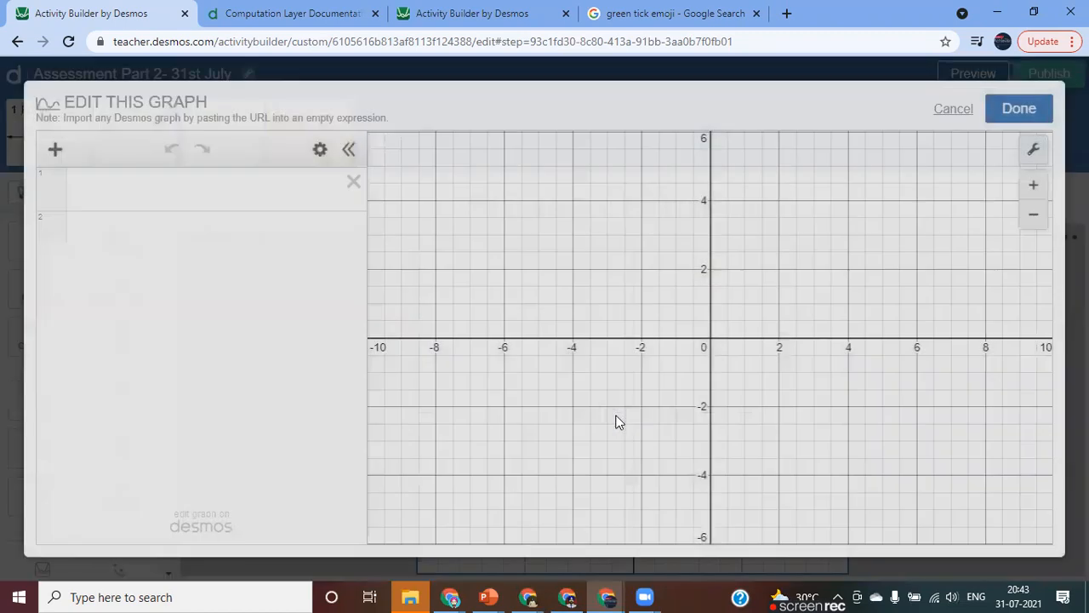
left_click(124, 208)
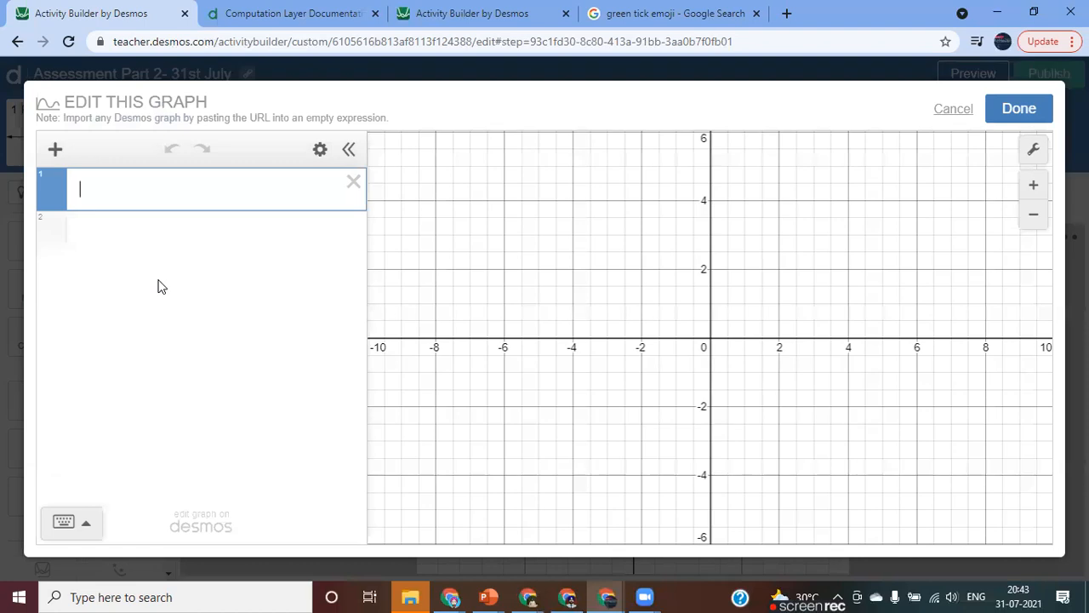
type("x")
key("BackSpace")
type("y = 3 + x")
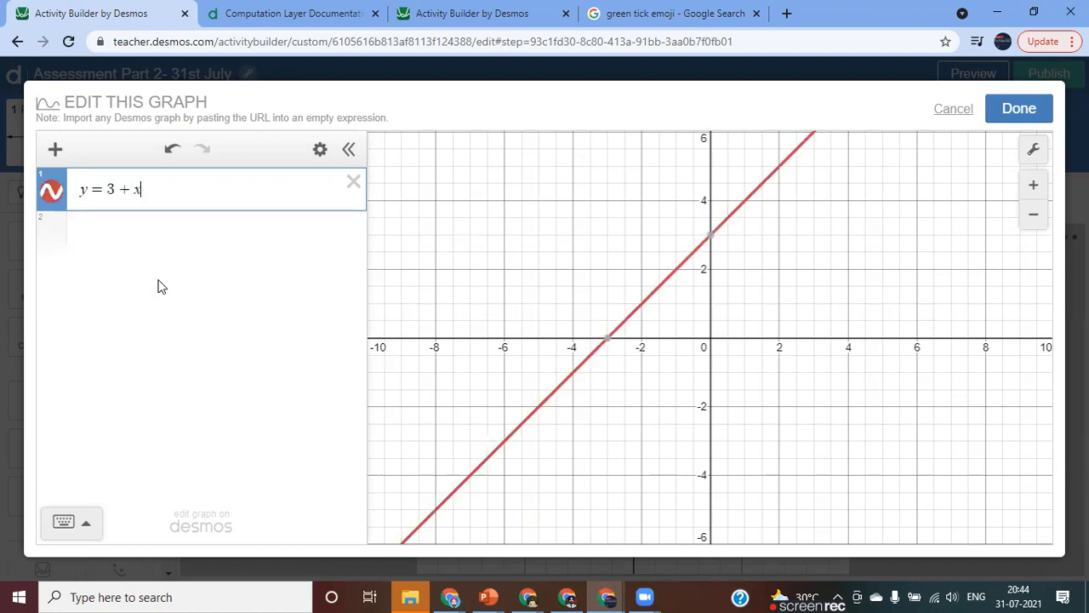
Plot the point (2,5) as the graph's second expression and turn off the grid.
key("Return")
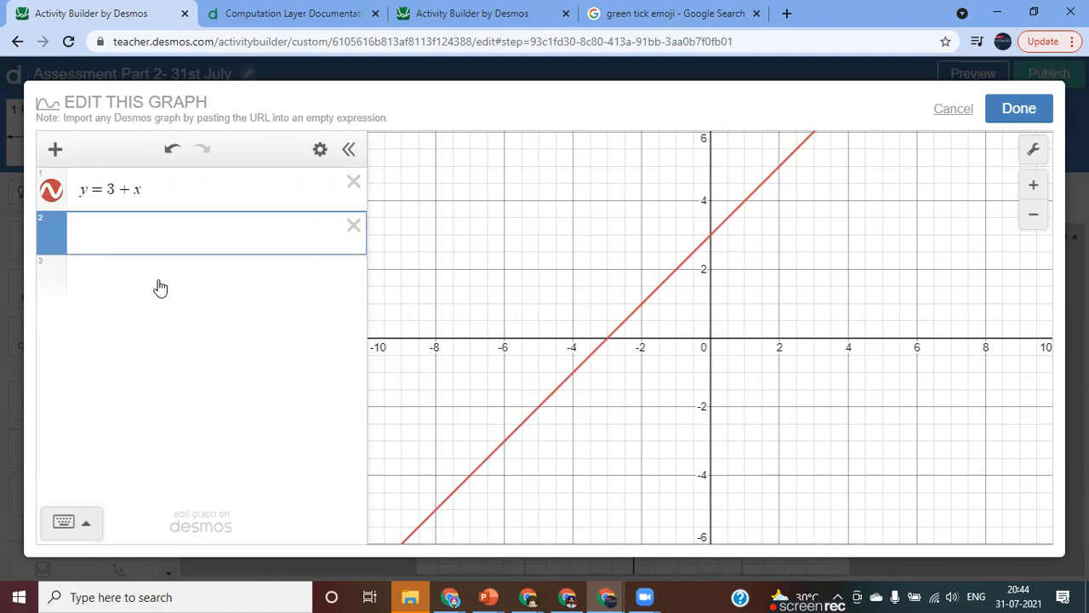
type("()")
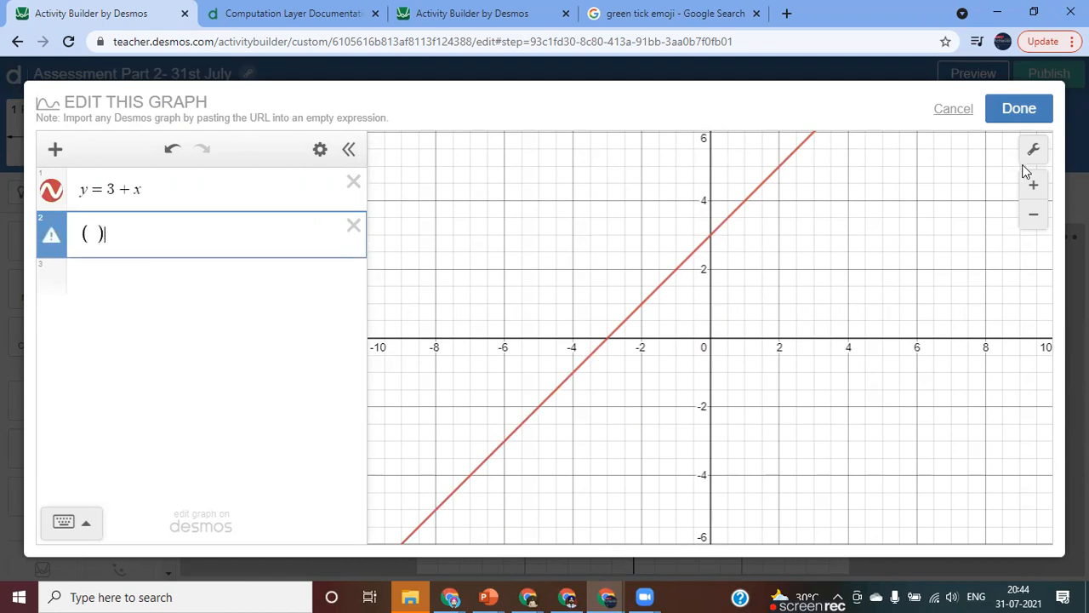
left_click(1034, 153)
left_click(802, 266)
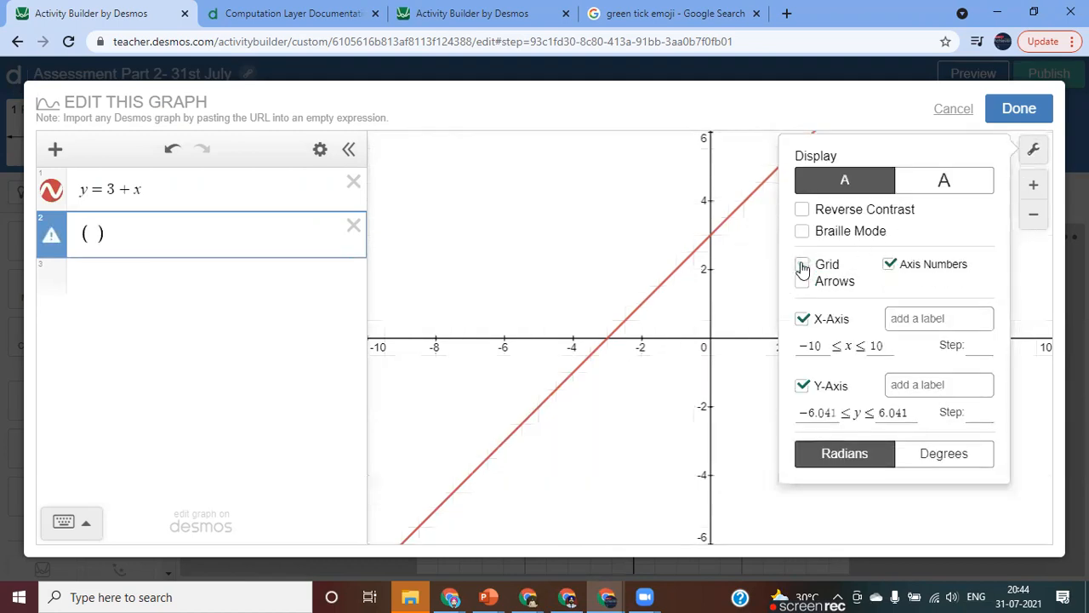
left_click(757, 283)
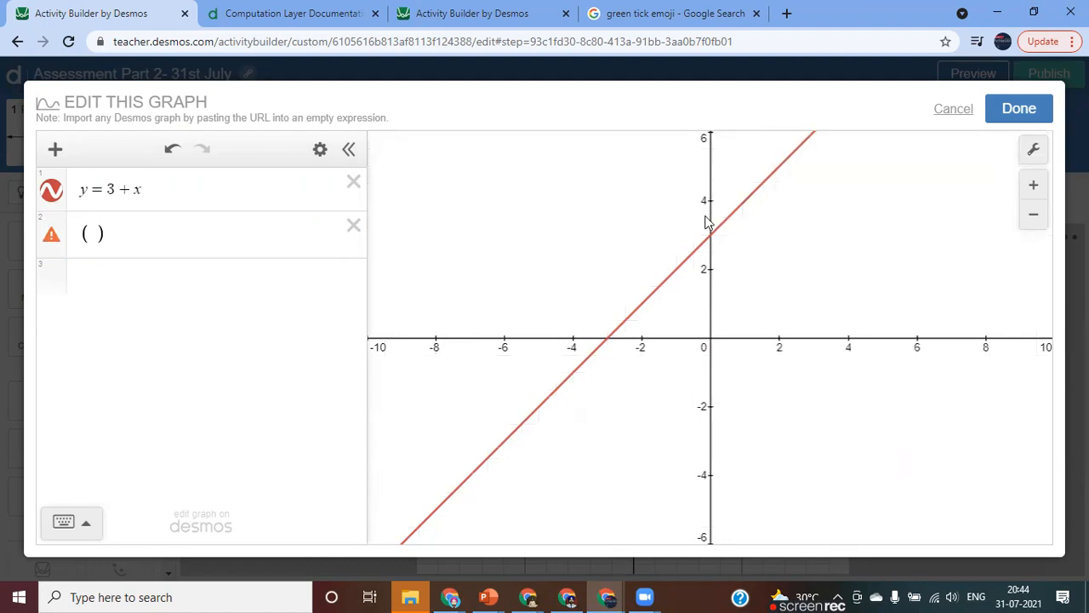
left_click(95, 235)
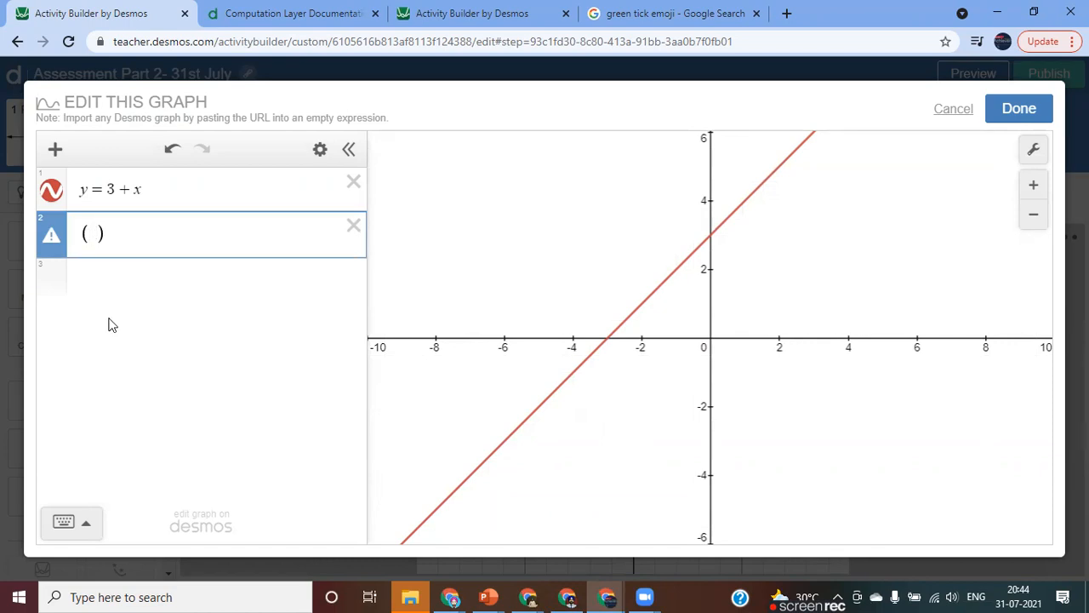
type("2,5")
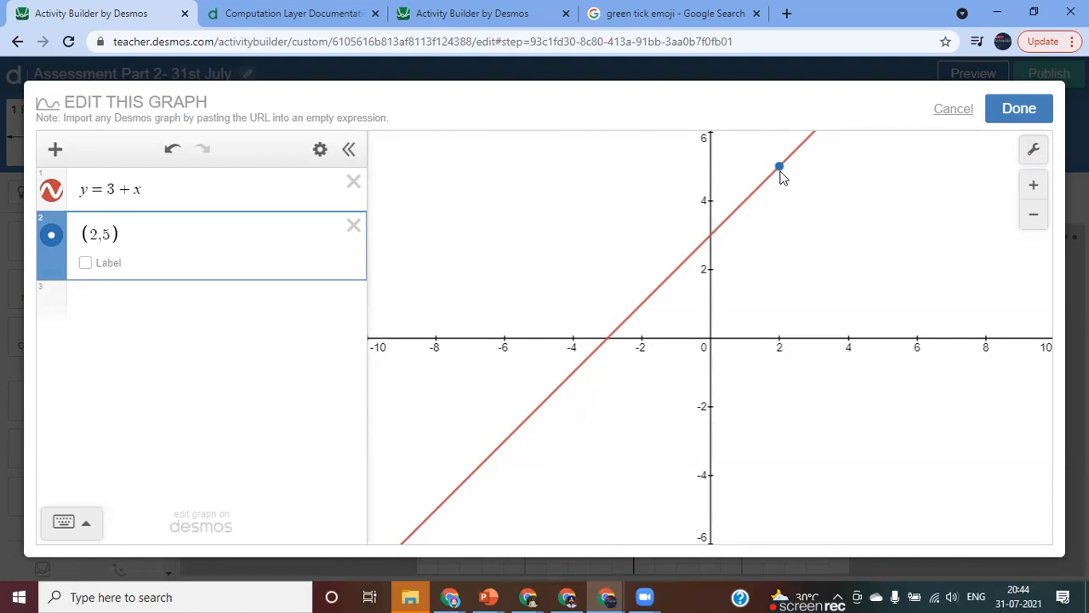
Shift the graph's view to show more of the first quadrant and save the graph.
left_click_drag(851, 211, 749, 301)
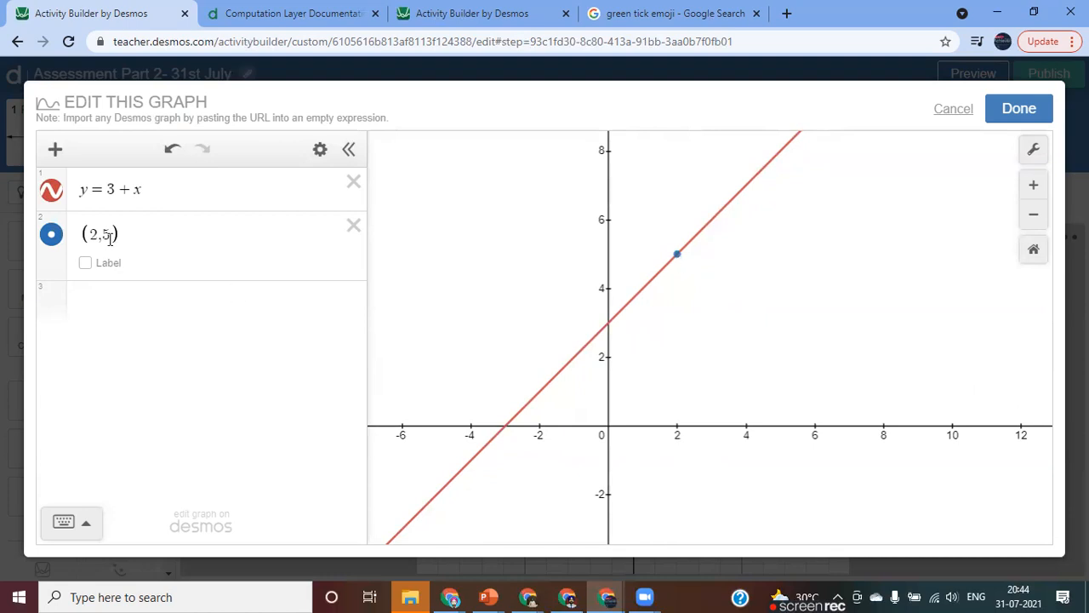
left_click(131, 302)
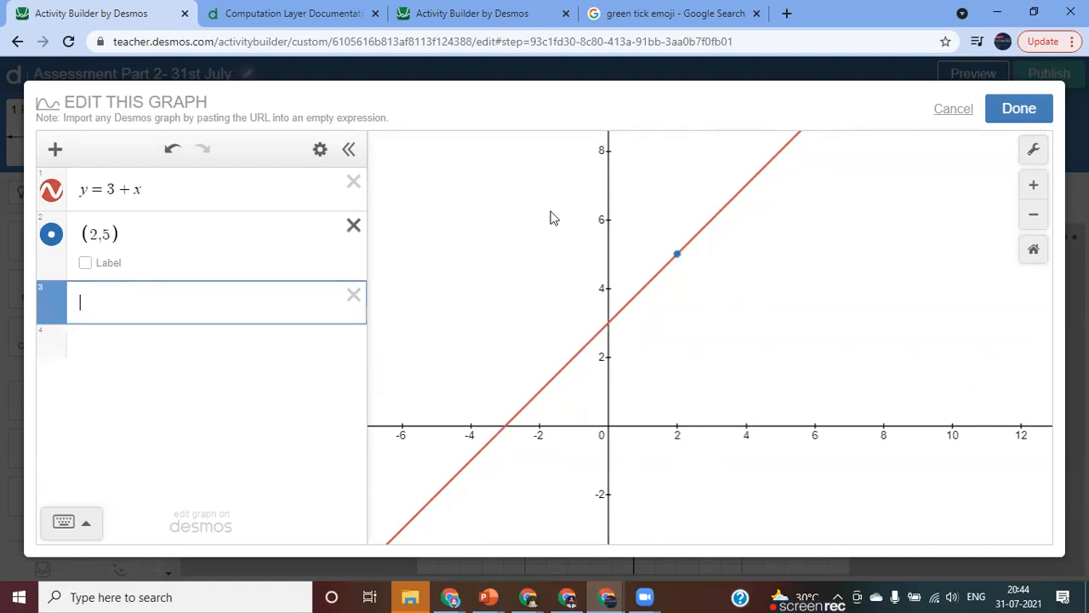
left_click(1014, 111)
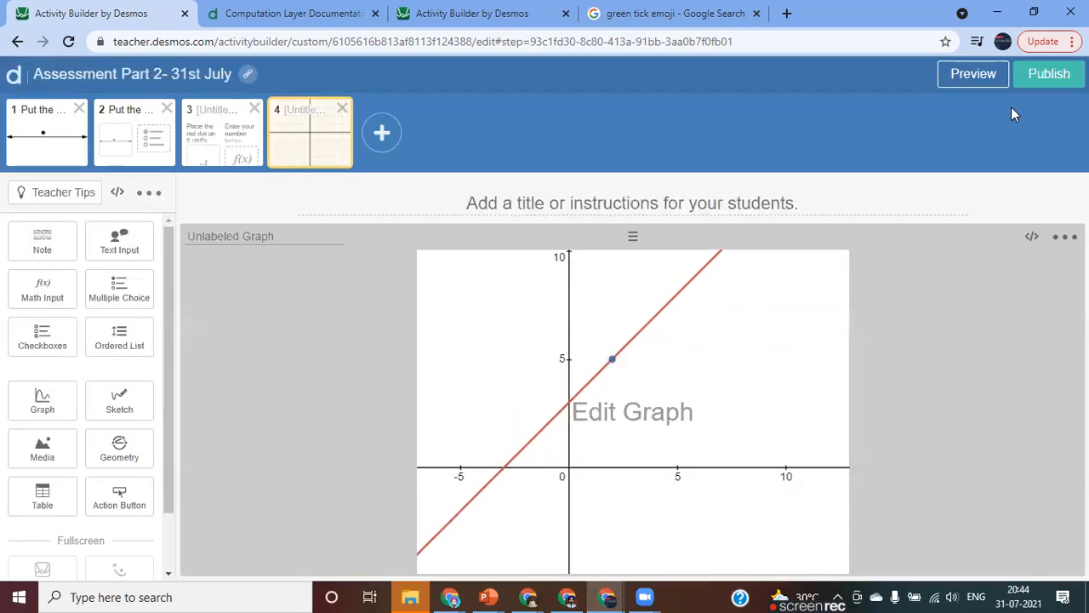
Add a note beside the graph reading "What is the value y component if the blue point on the given line.".
left_click(42, 247)
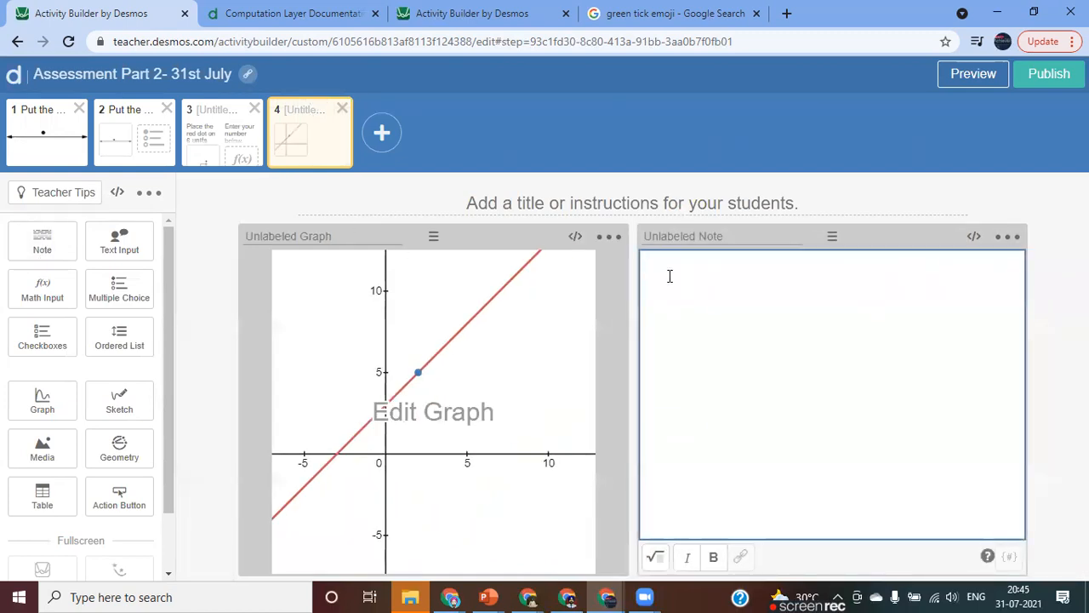
type("What is the value")
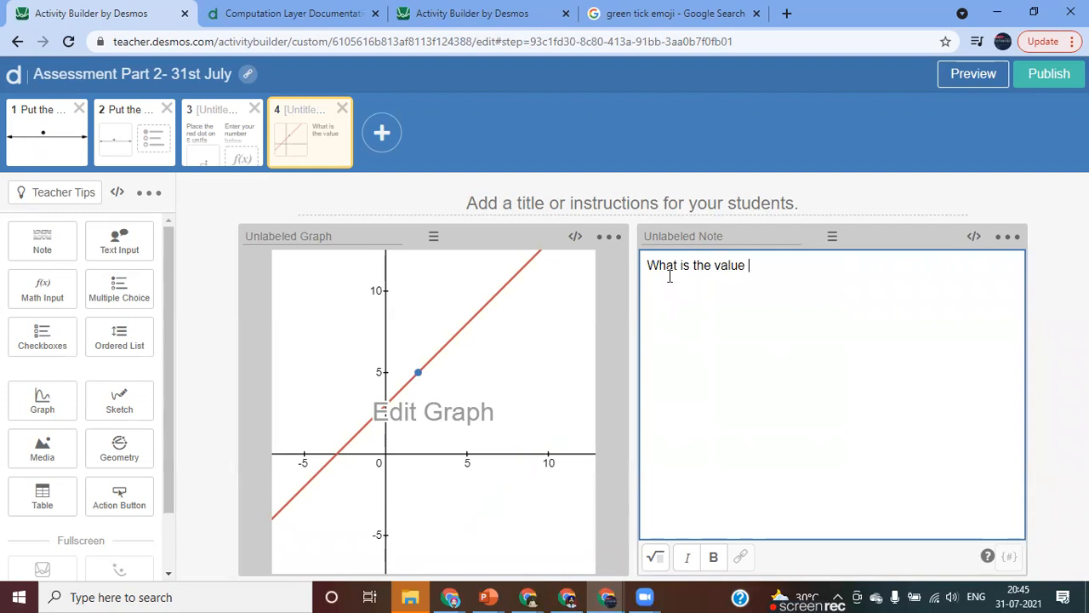
type("y component ")
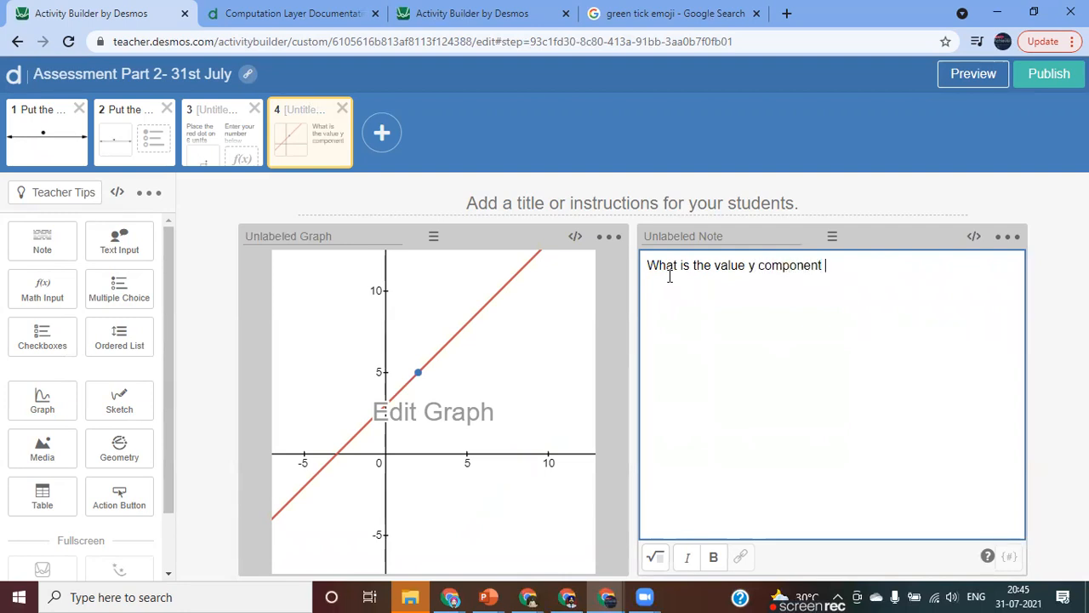
type("if the blue point ")
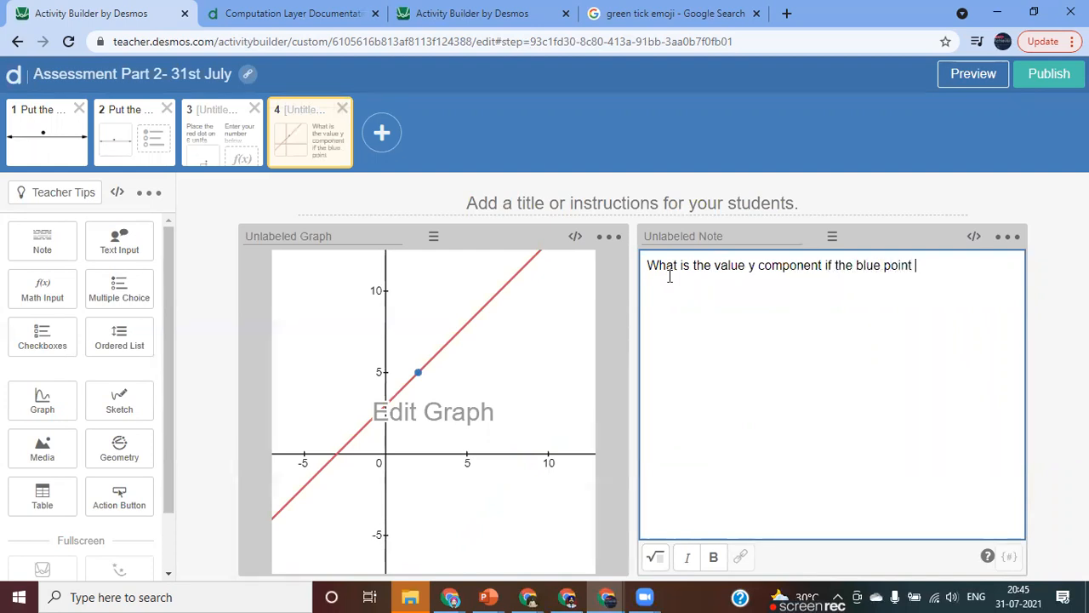
type("on the given line.")
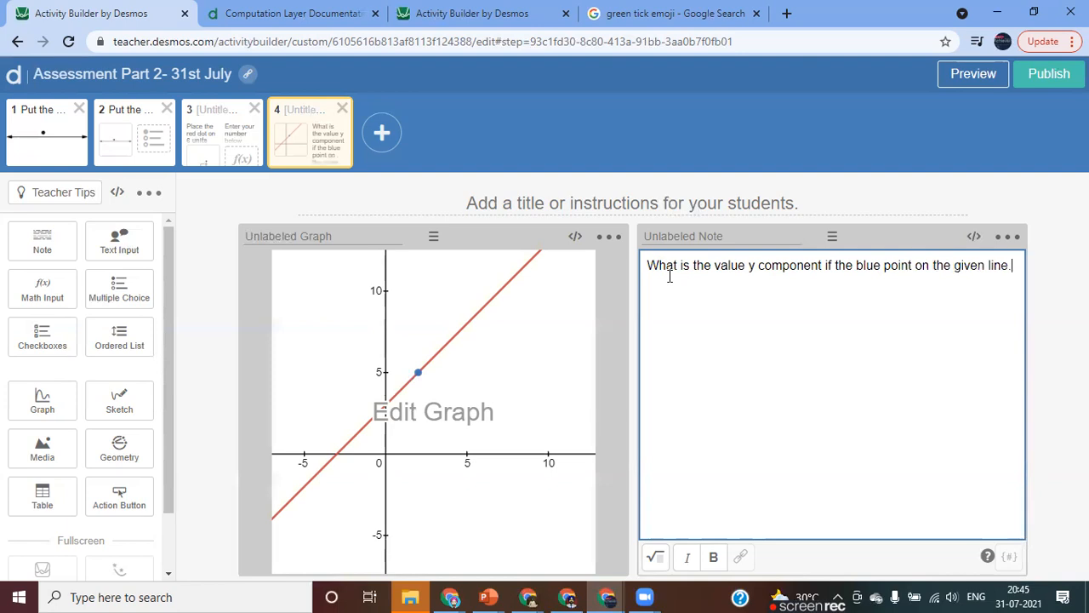
Preview the fourth screen as a student and check whether selecting the blue point reveals its coordinates, then close the preview.
left_click(959, 82)
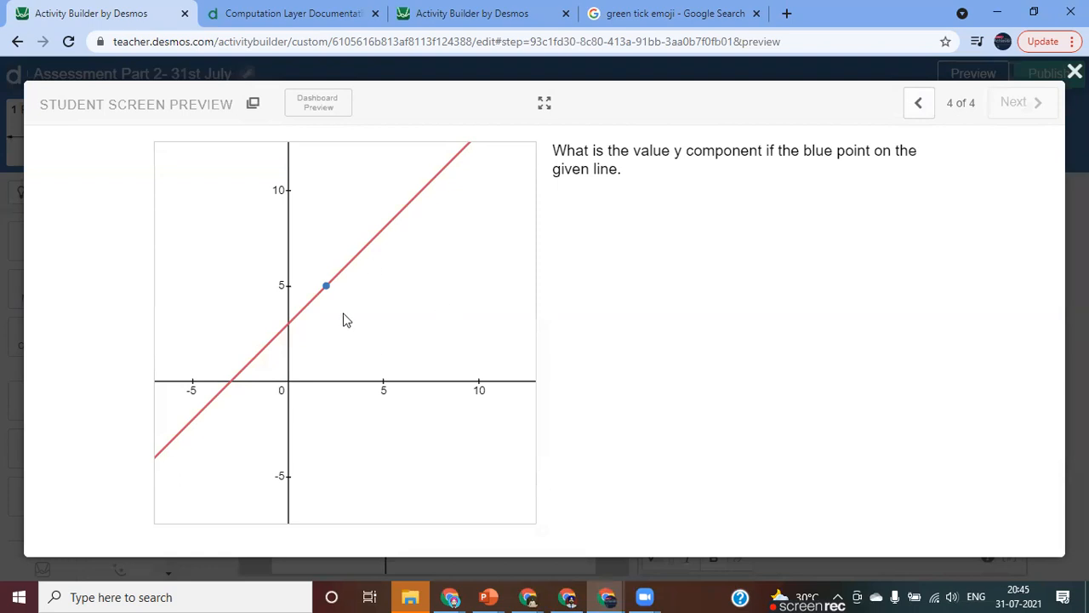
left_click(326, 287)
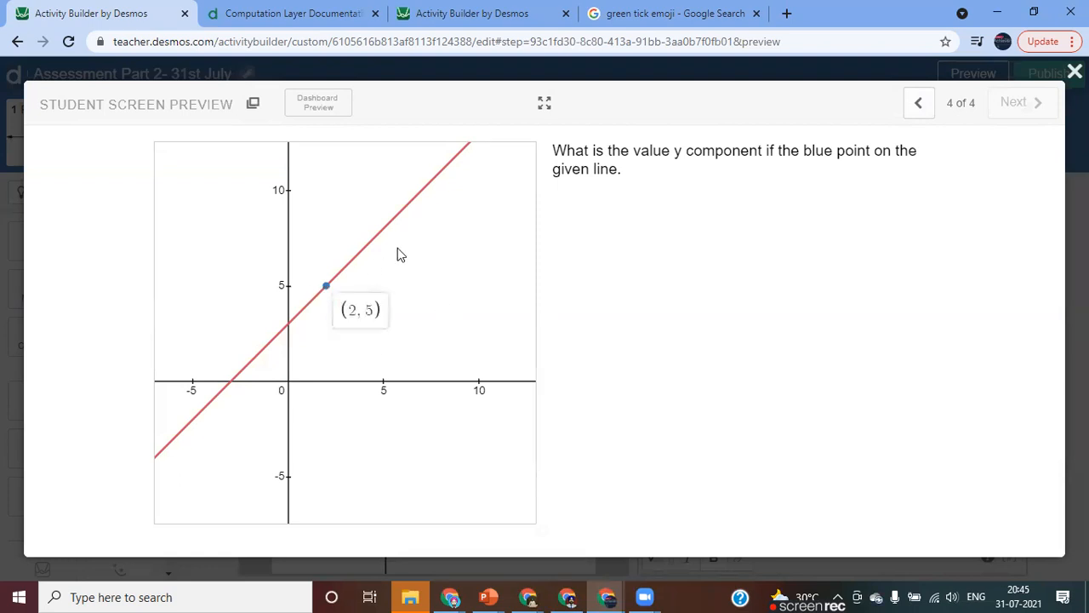
left_click(415, 266)
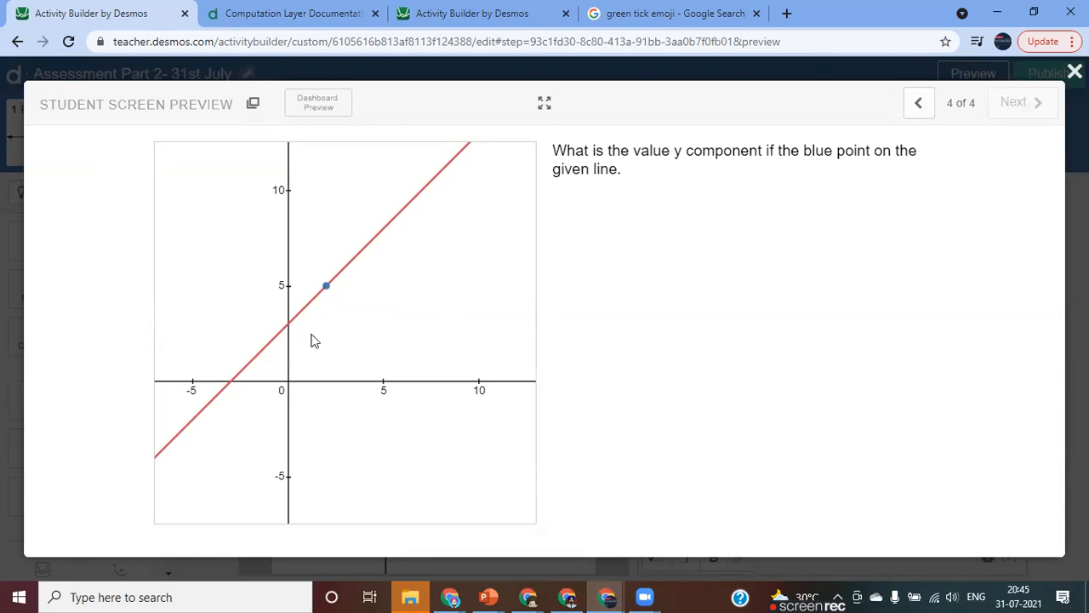
left_click(326, 289)
left_click(382, 293)
left_click(355, 262)
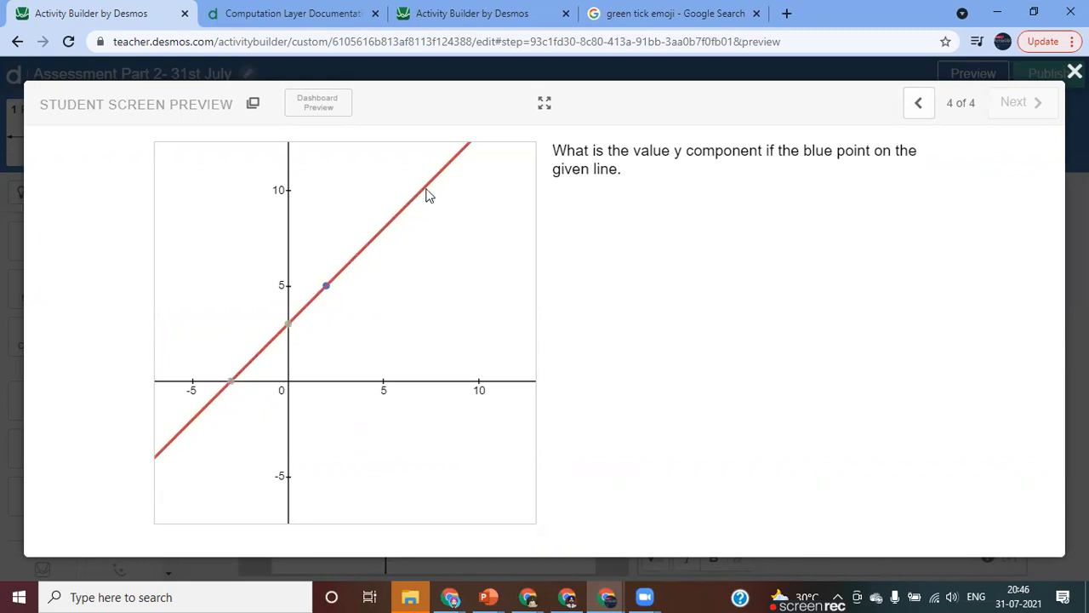
left_click(351, 193)
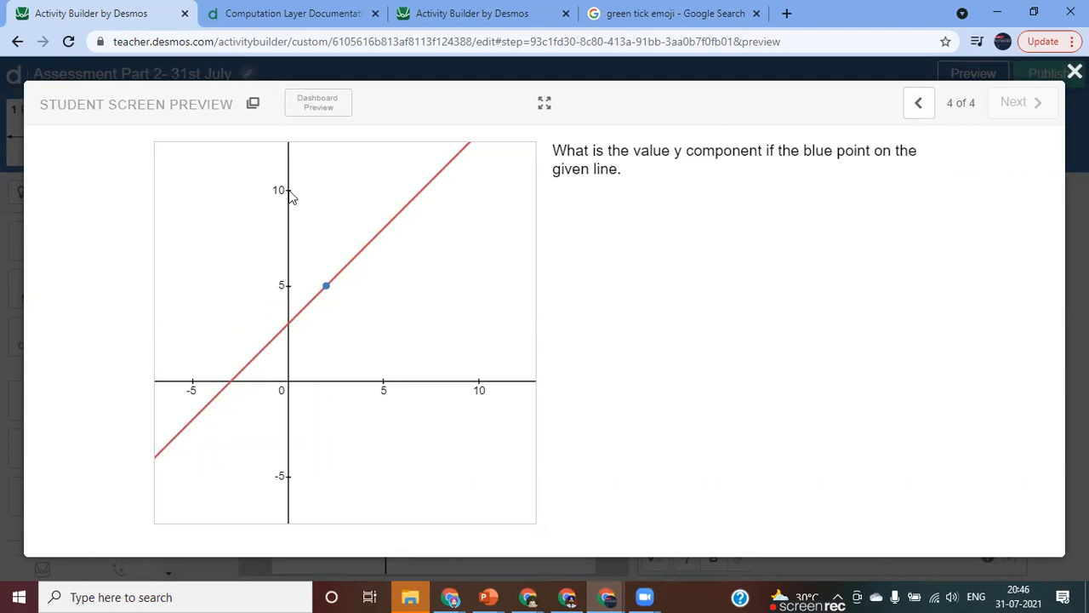
left_click(324, 285)
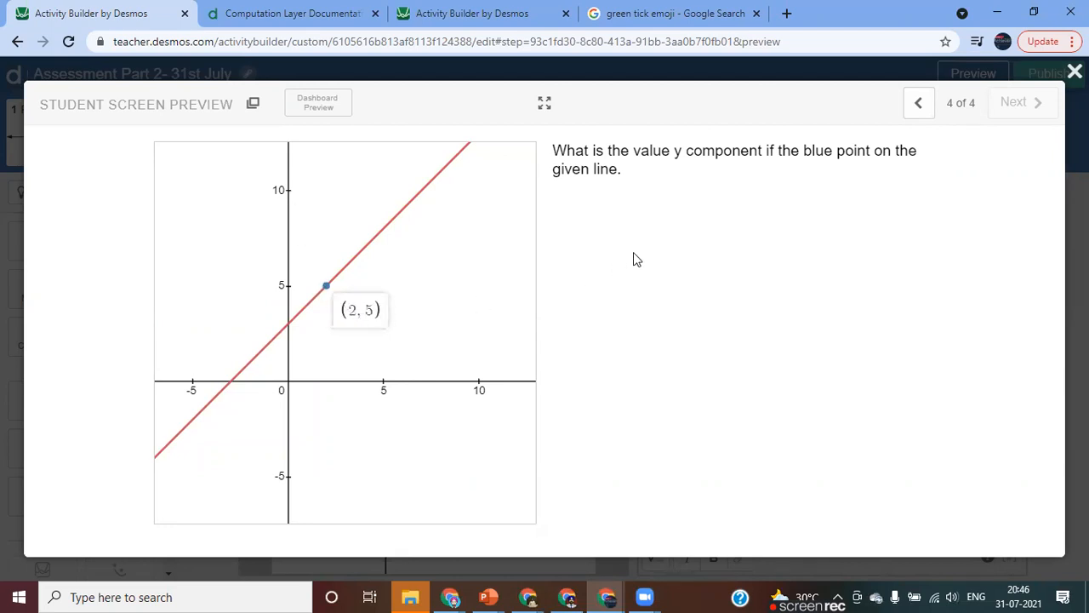
left_click(1074, 71)
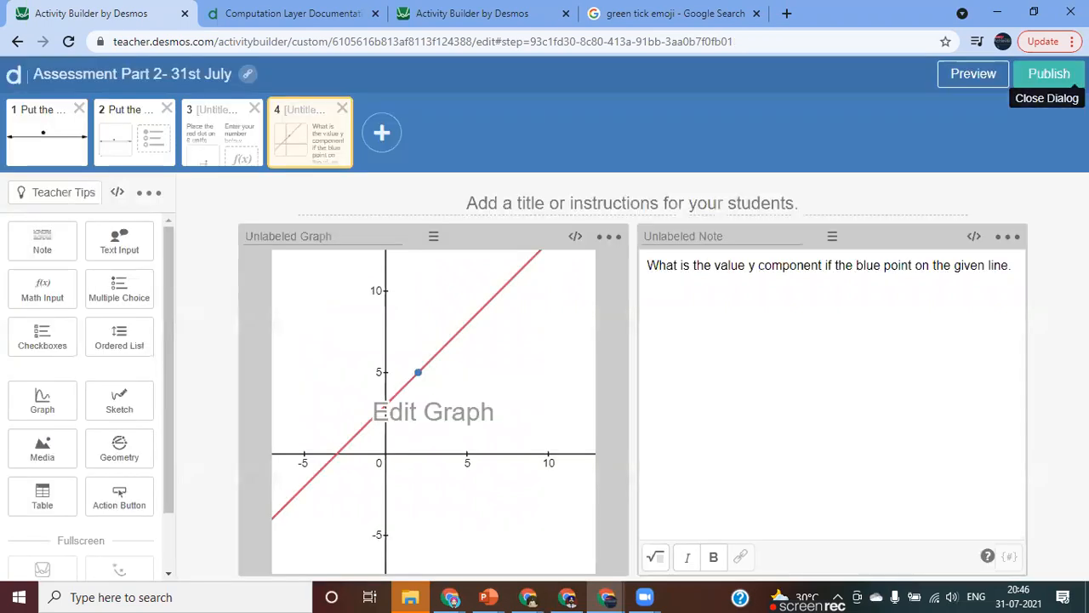
From the graph's script editor, look up the trace sink in the Computation Layer documentation and return to the script.
left_click(575, 239)
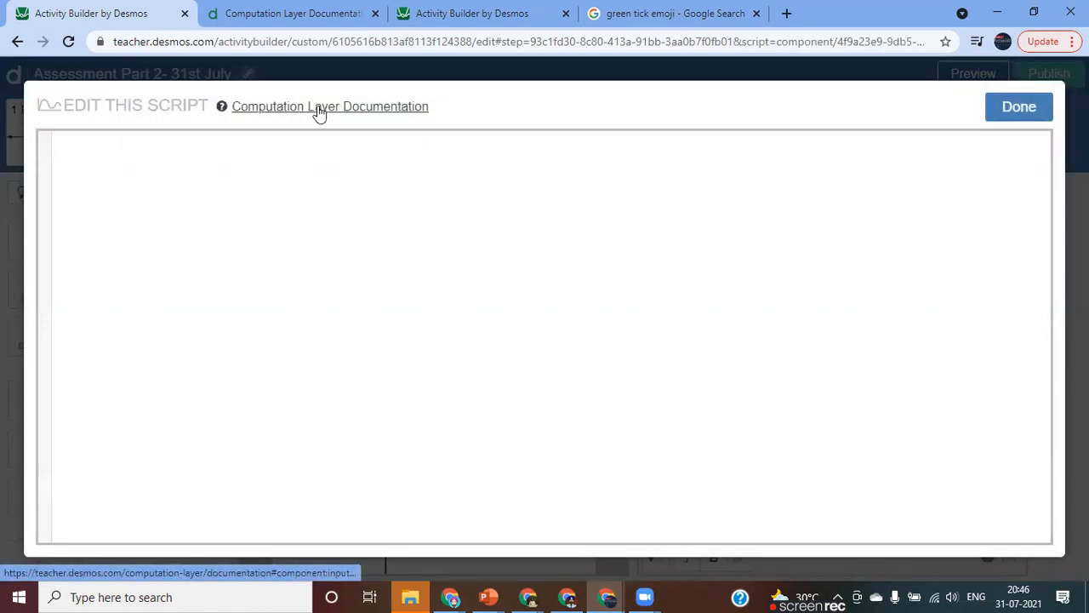
left_click(357, 110)
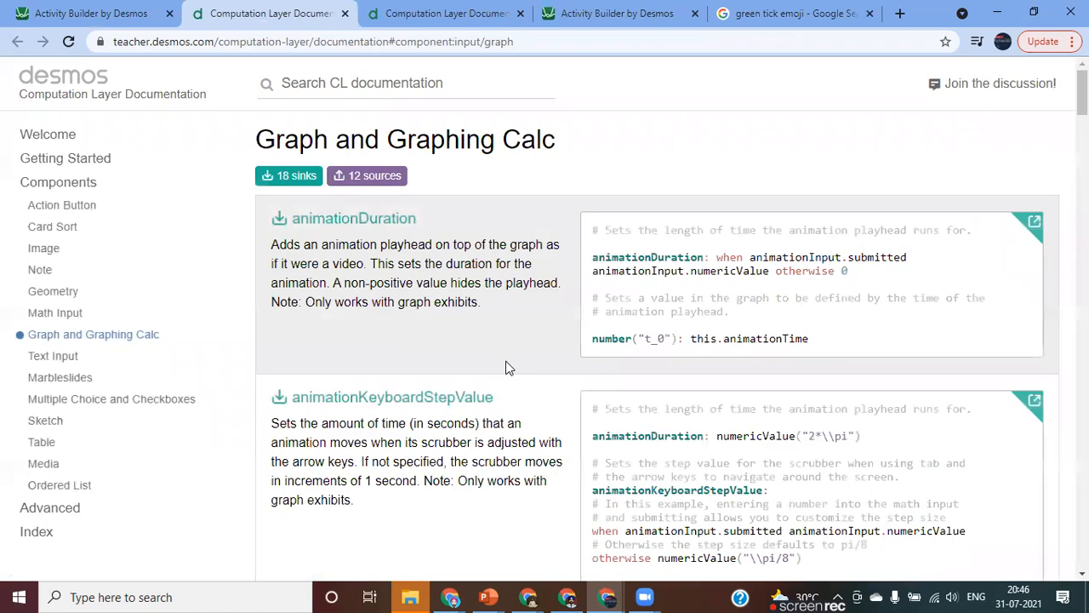
scroll(505, 366, "down", 10)
scroll(505, 368, "down", 10)
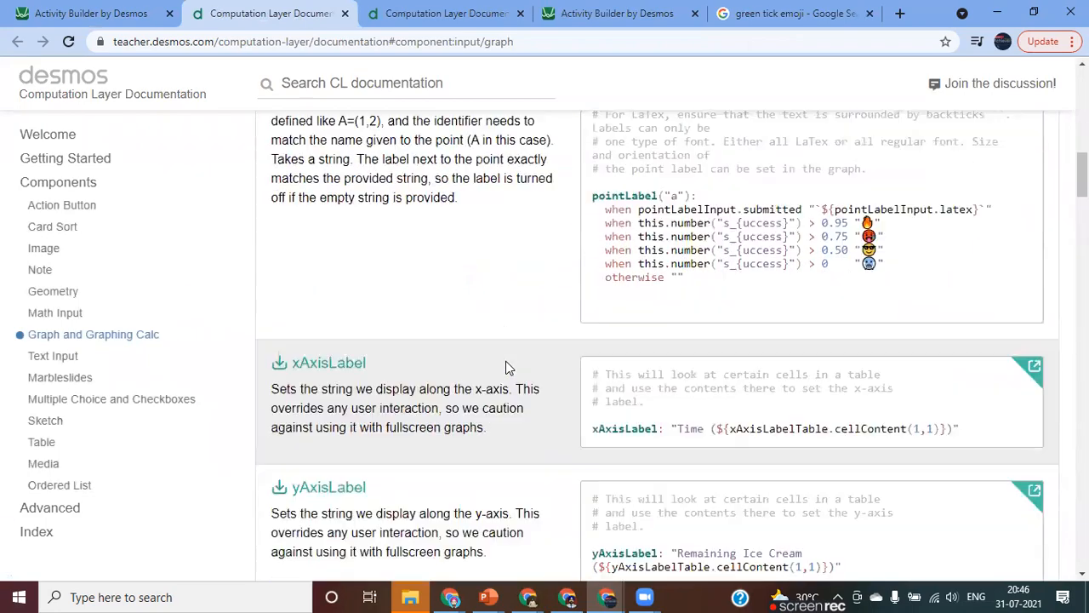
scroll(505, 366, "down", 2)
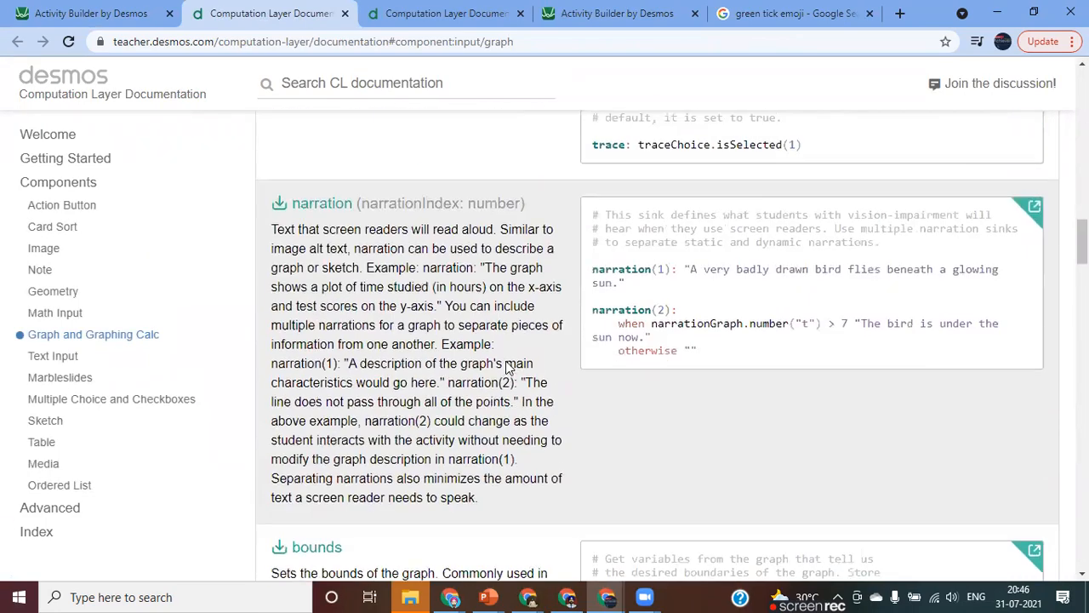
scroll(650, 366, "up", 2)
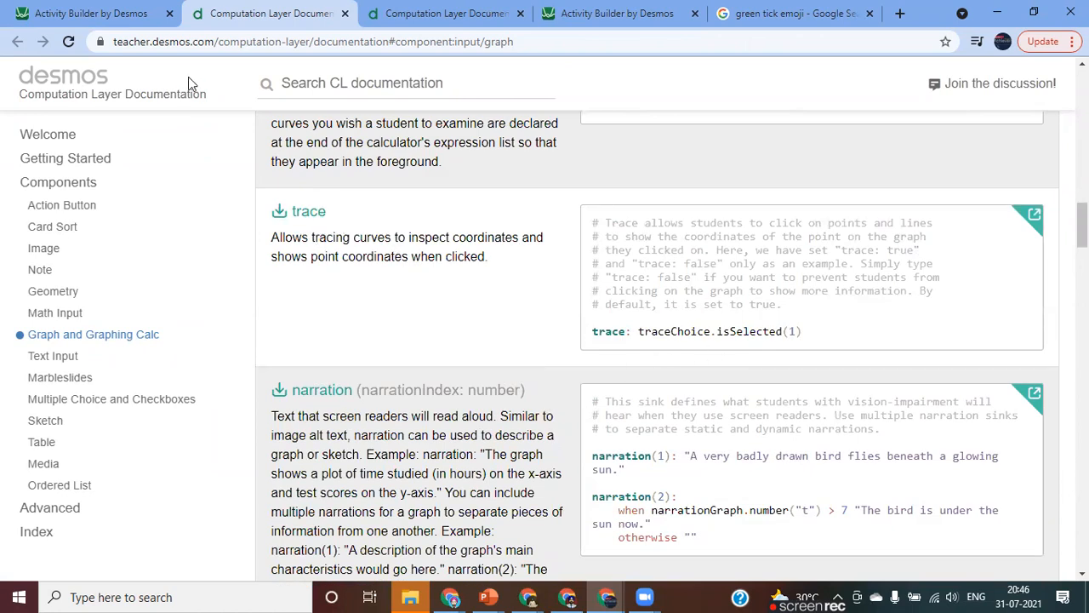
left_click(109, 18)
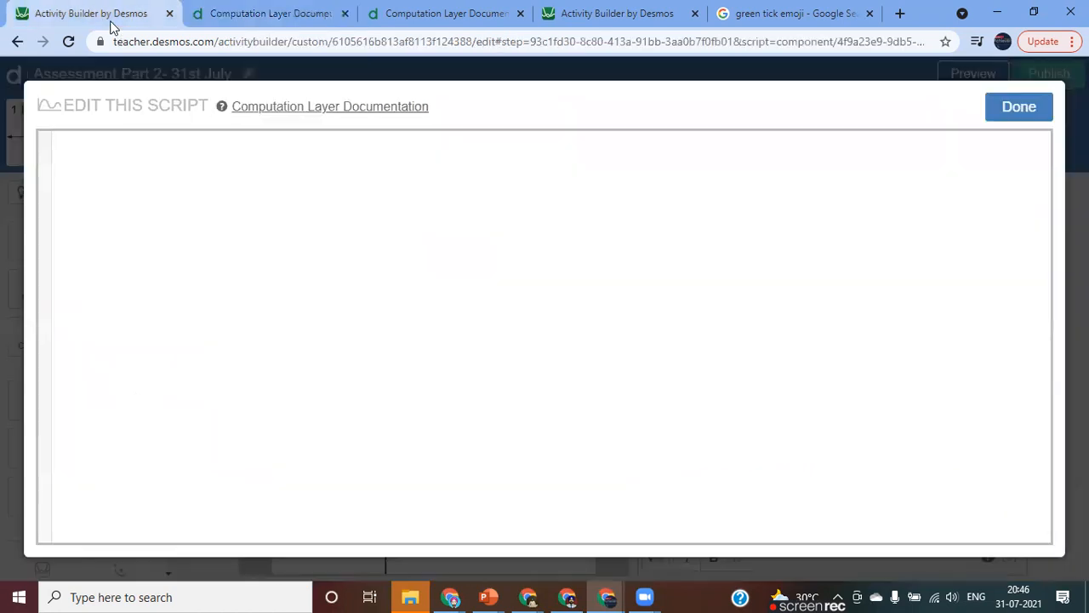
Script the graph with "trace: false", save the script, and check the fourth screen in the student preview.
left_click(169, 143)
type("tr")
key("Return")
type("di")
key("BackSpace")
key("BackSpace")
type("fa")
key("Return")
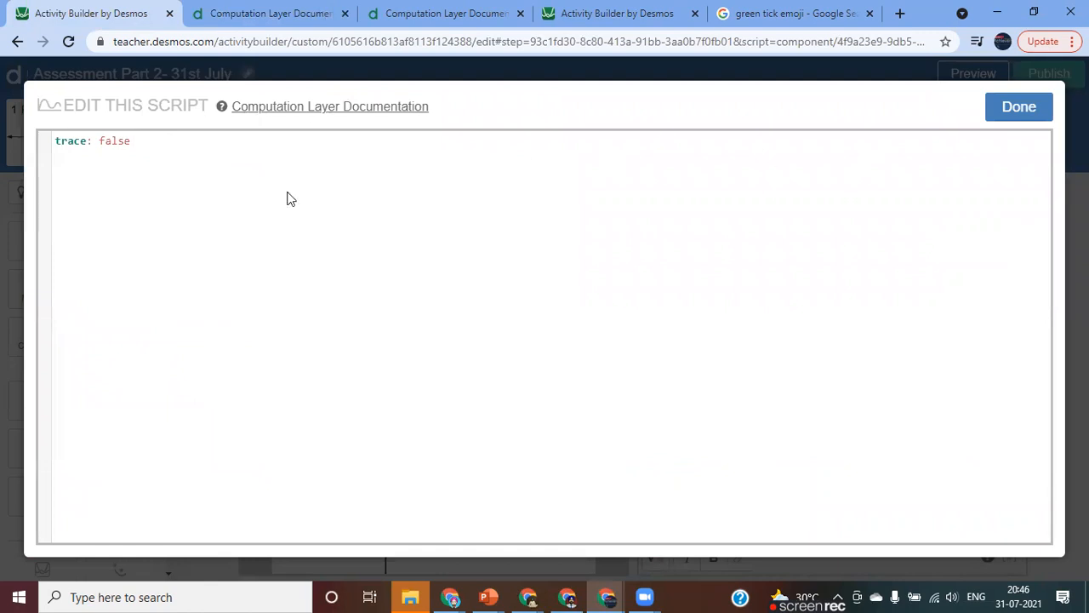
left_click(998, 115)
left_click(970, 76)
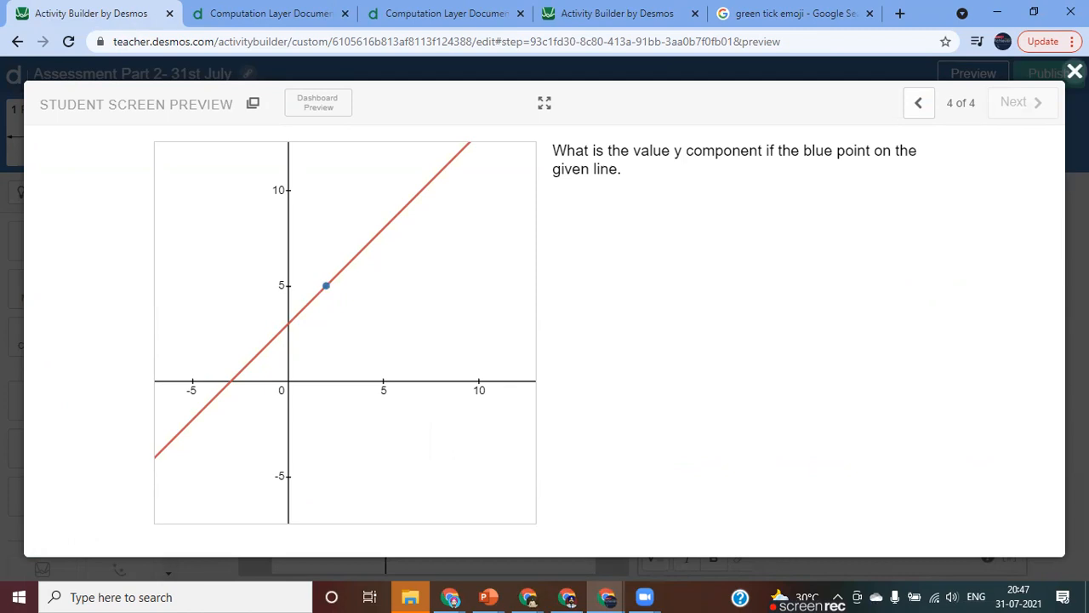
left_click(1074, 72)
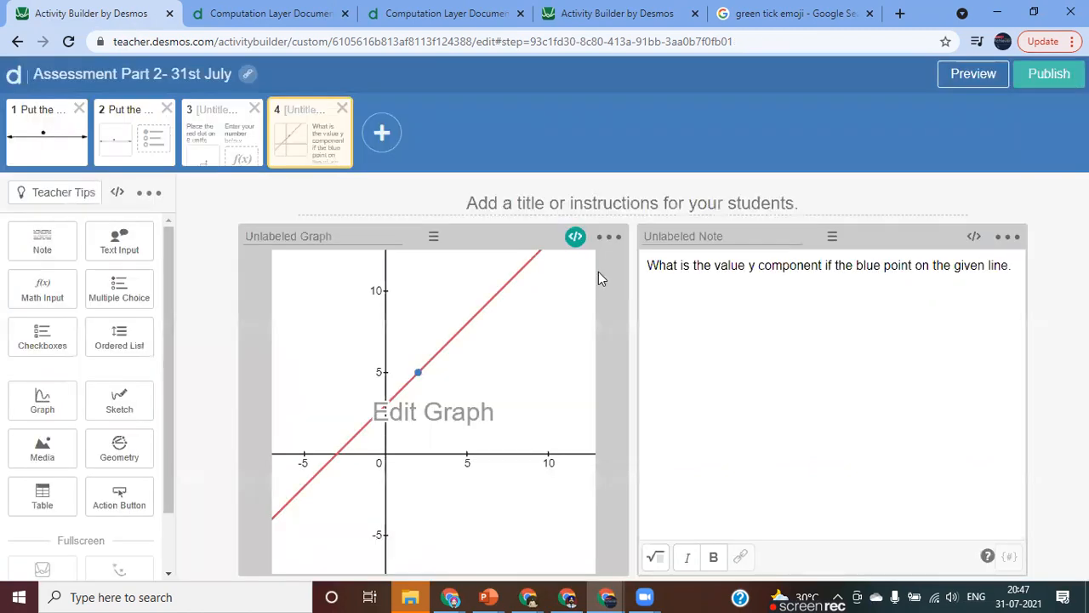
Open the graph for editing, shift its view slightly upward, and save it.
left_click(413, 417)
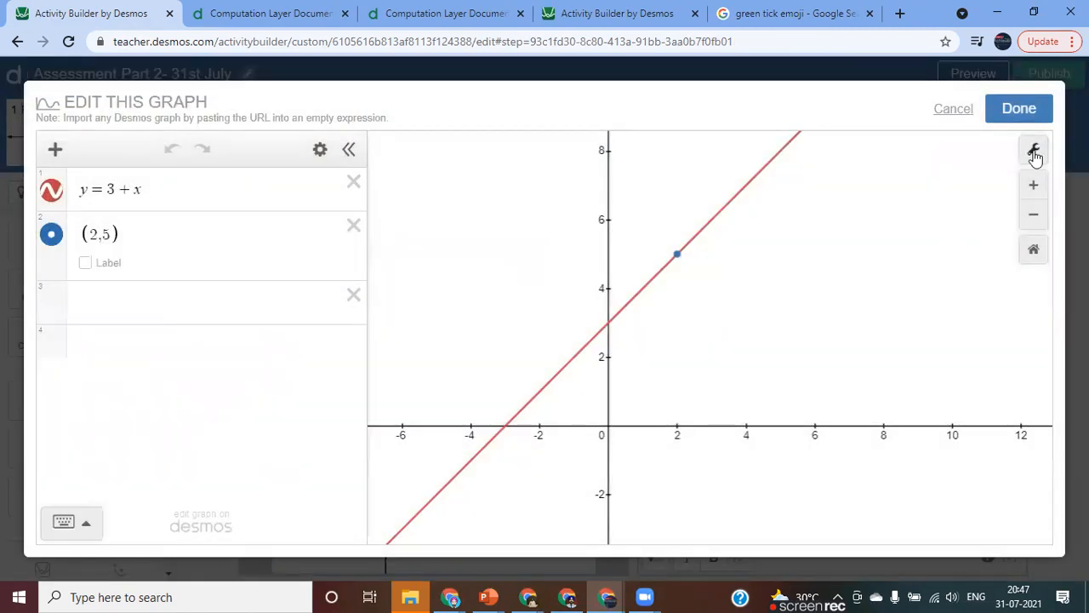
mouse_move(749, 370)
left_mouse_down()
mouse_move(681, 404)
mouse_move(752, 354)
left_mouse_up()
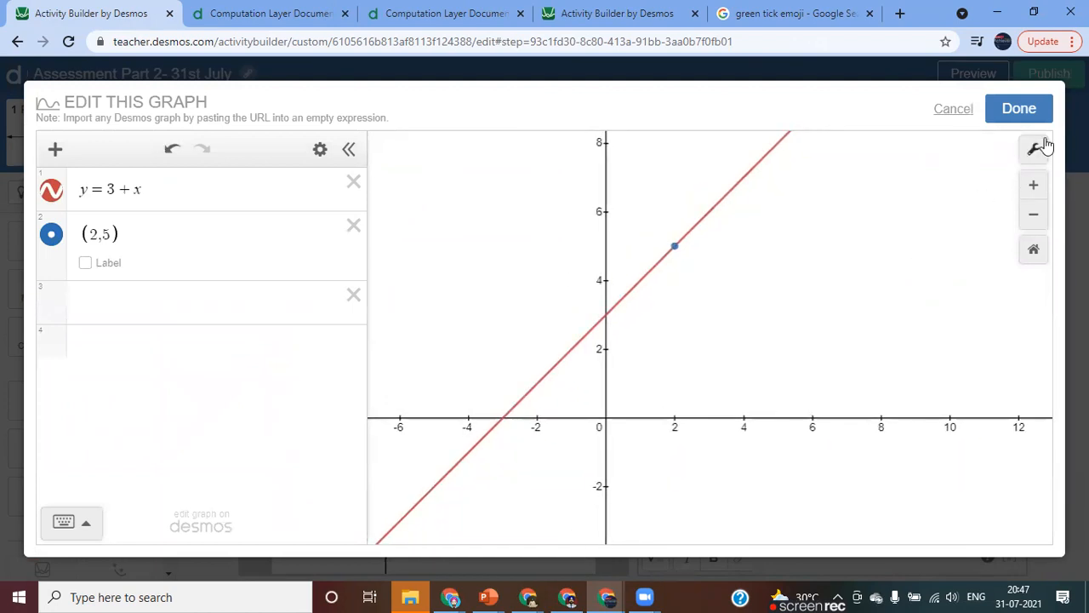
left_click(1019, 109)
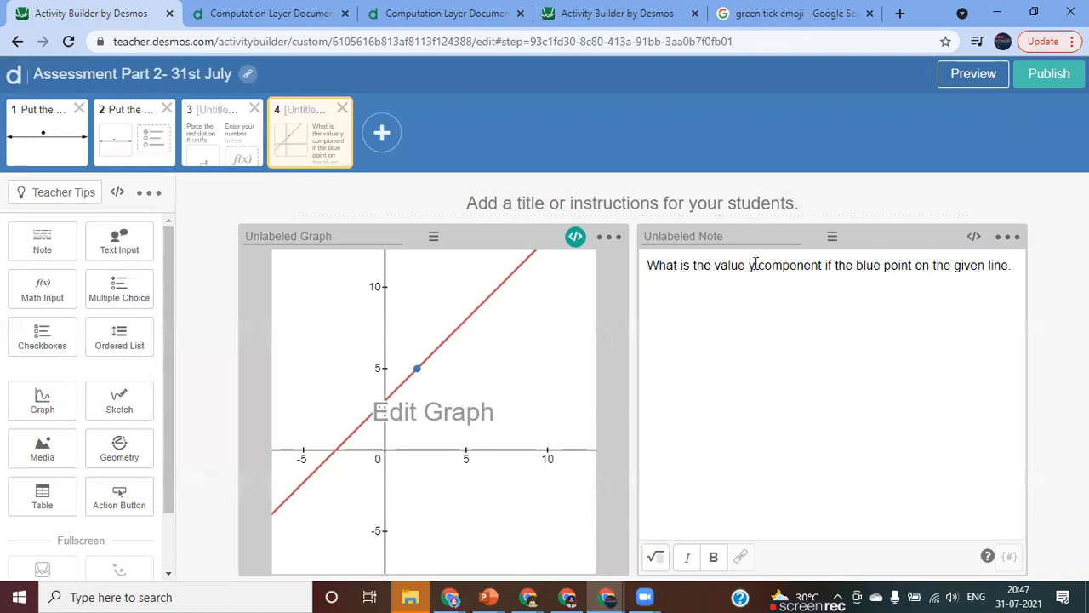
Reword the note's "y component" as "x- component".
double_click(753, 266)
type("x")
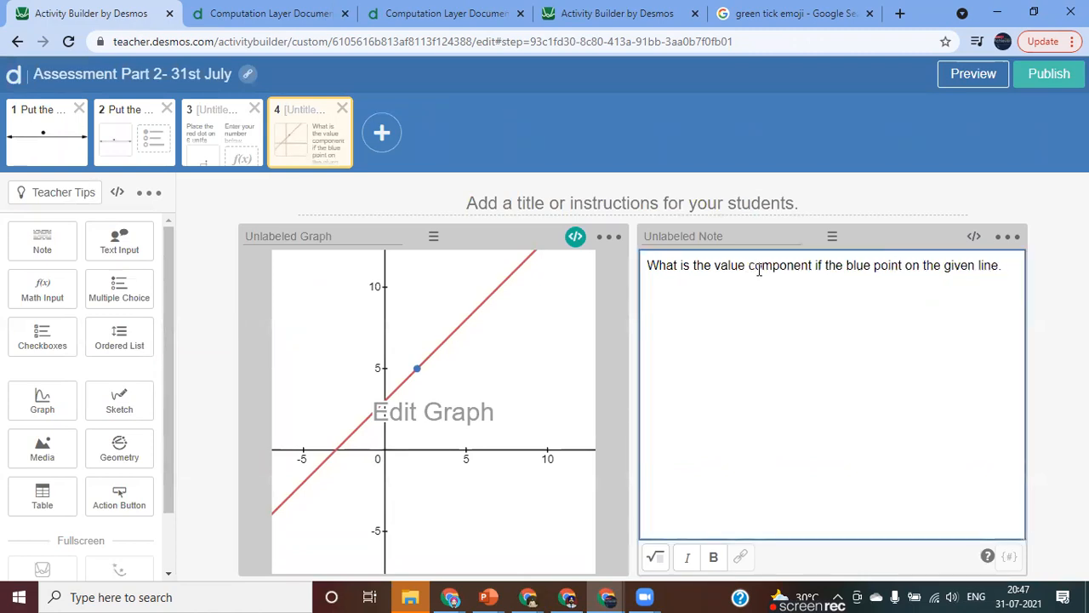
type("-")
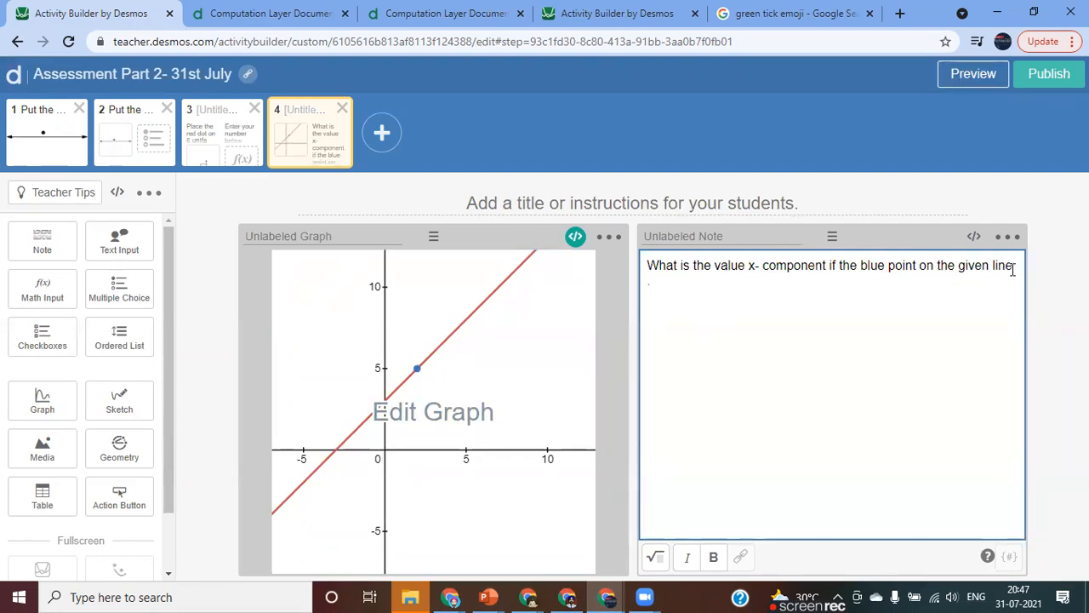
Insert the math expression y=x+3 after "given line" in the note and check it in the student preview.
left_click(654, 559)
type("y=x=")
key("BackSpace")
type("+3")
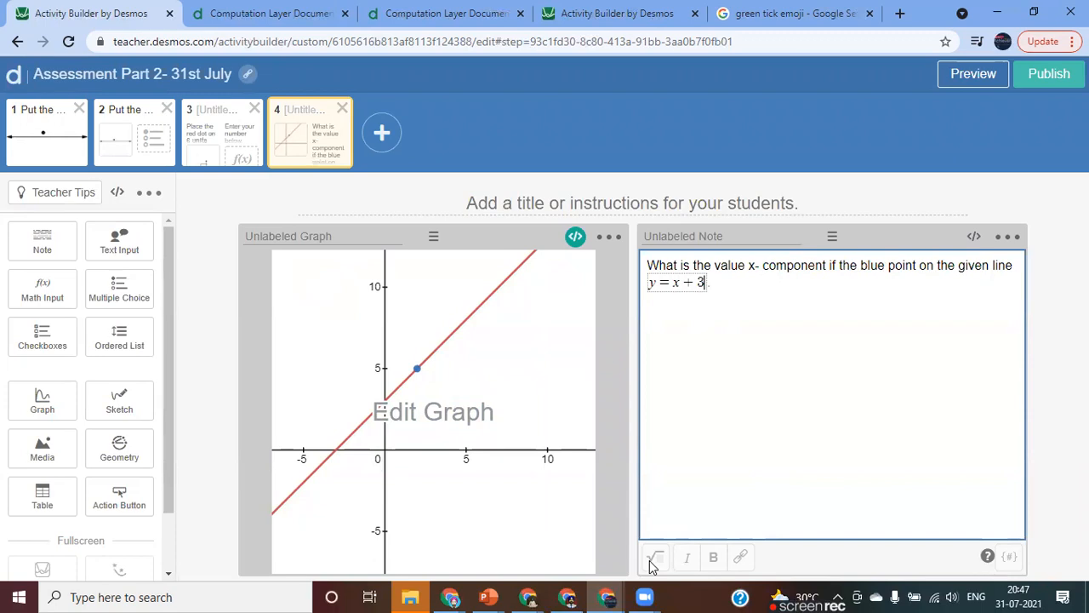
left_click(770, 451)
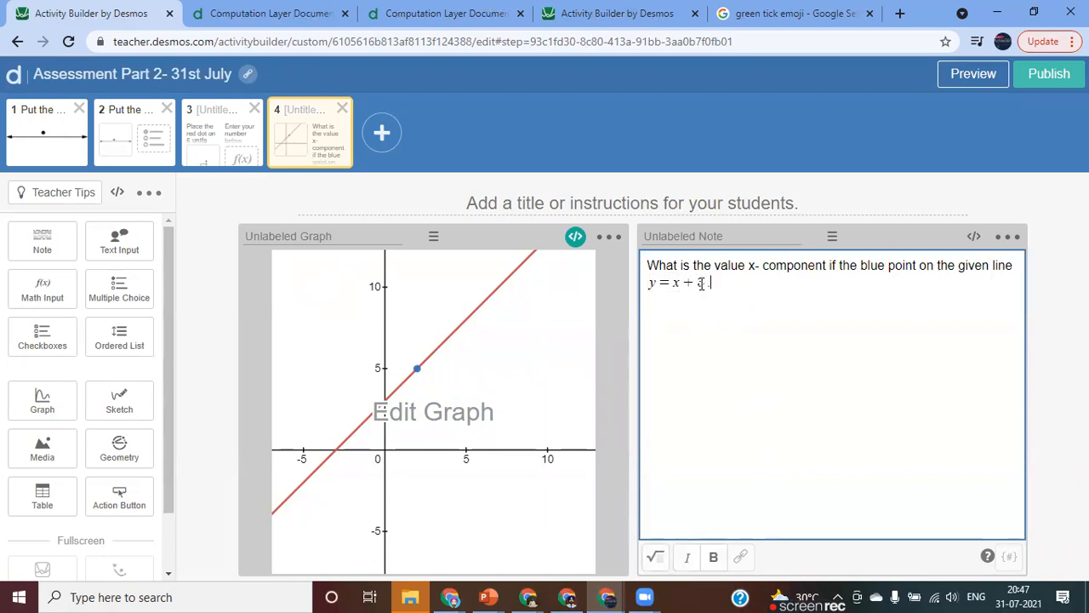
left_click(973, 74)
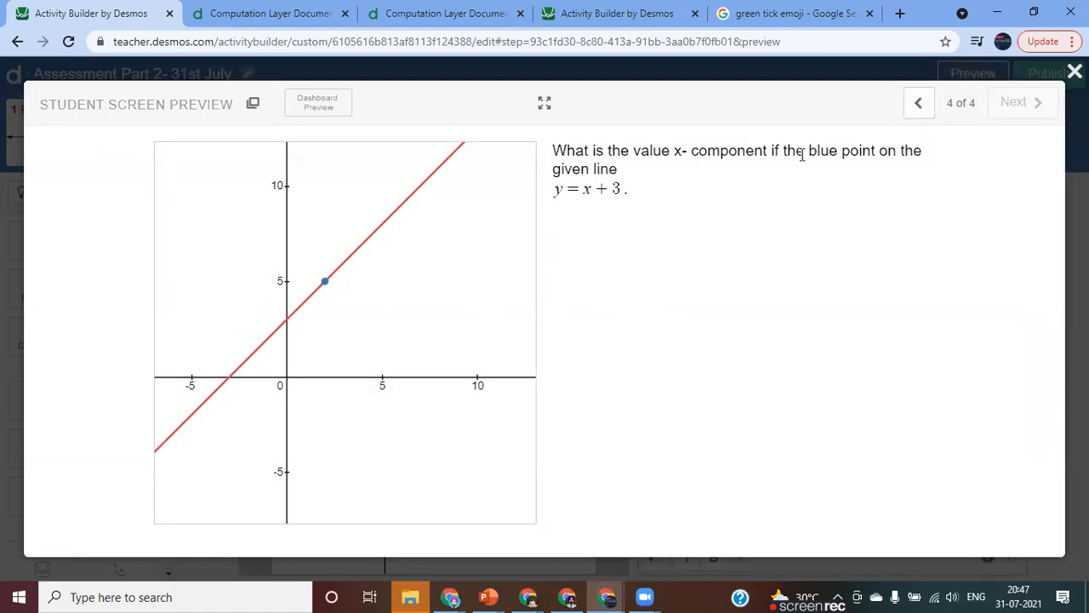
left_click(1075, 72)
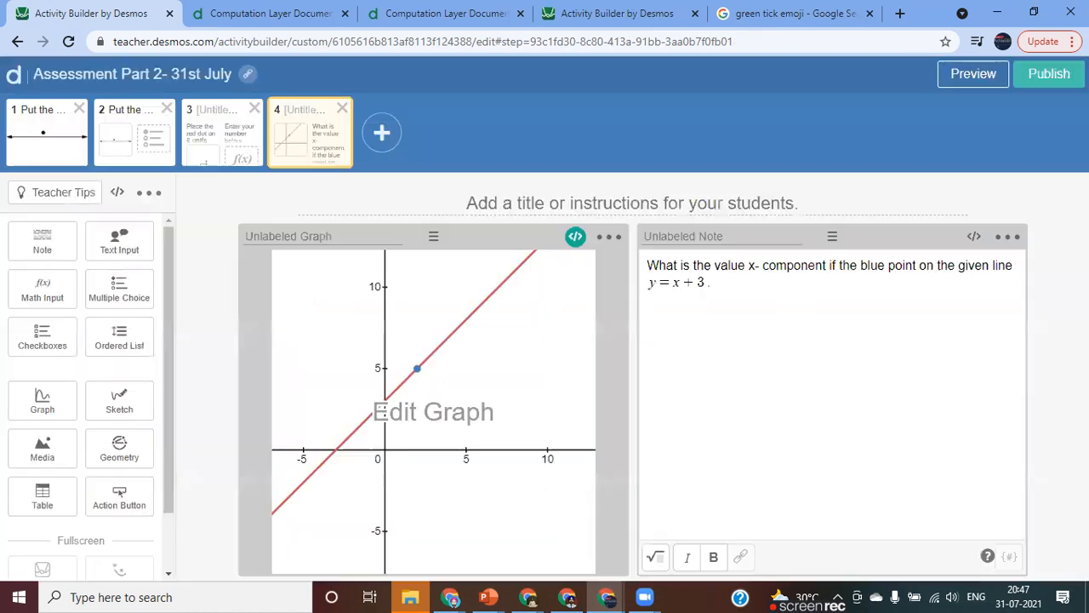
Correct "if" to "of" in the note's question and check the wording in the student preview.
left_click(837, 265)
key("BackSpace")
key("BackSpace")
type("of")
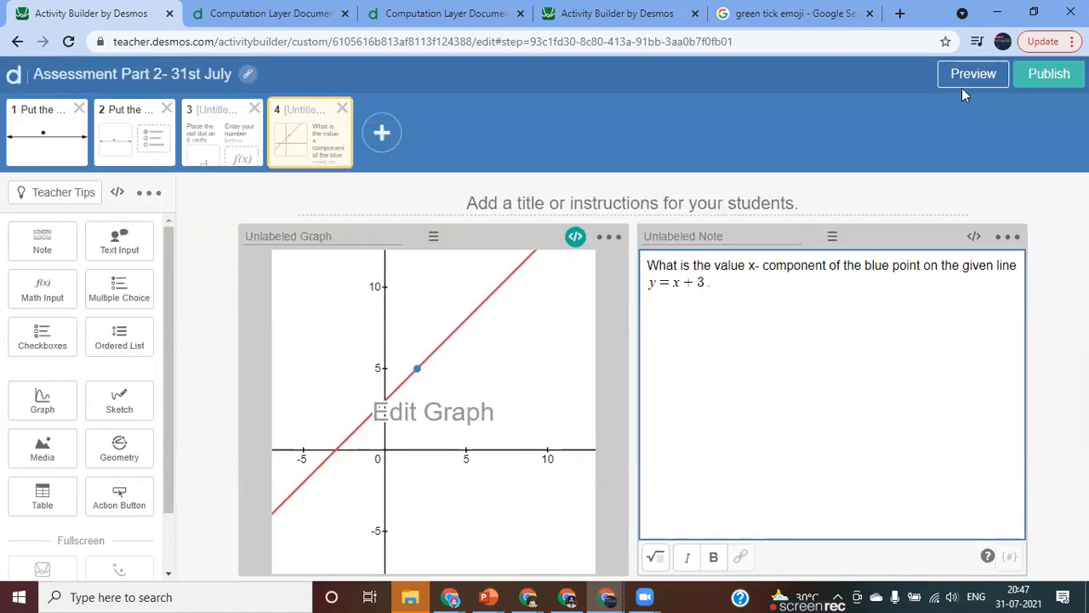
left_click(970, 75)
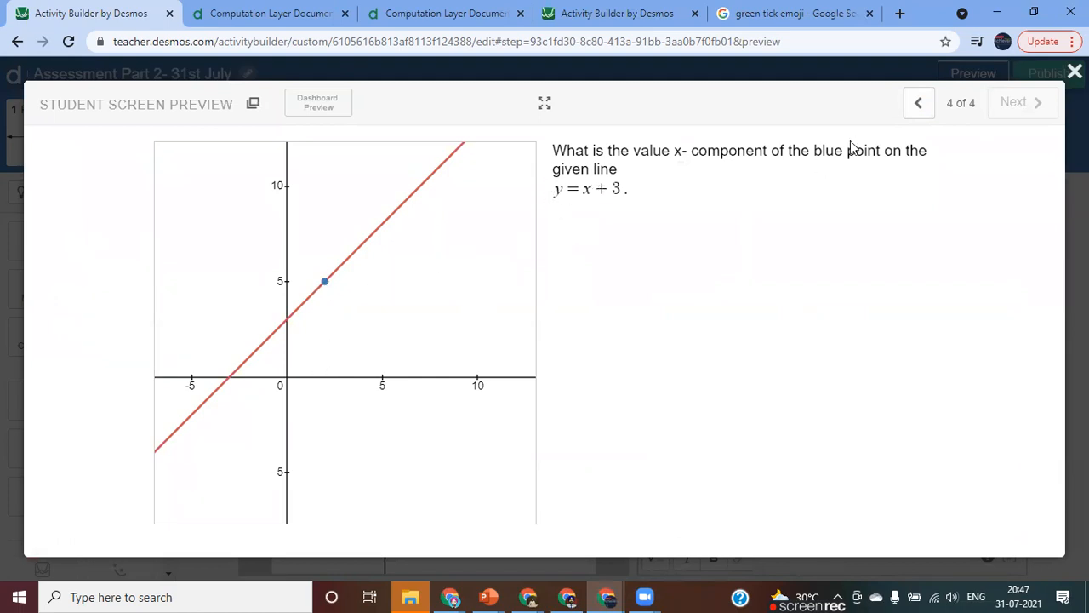
left_click(1075, 72)
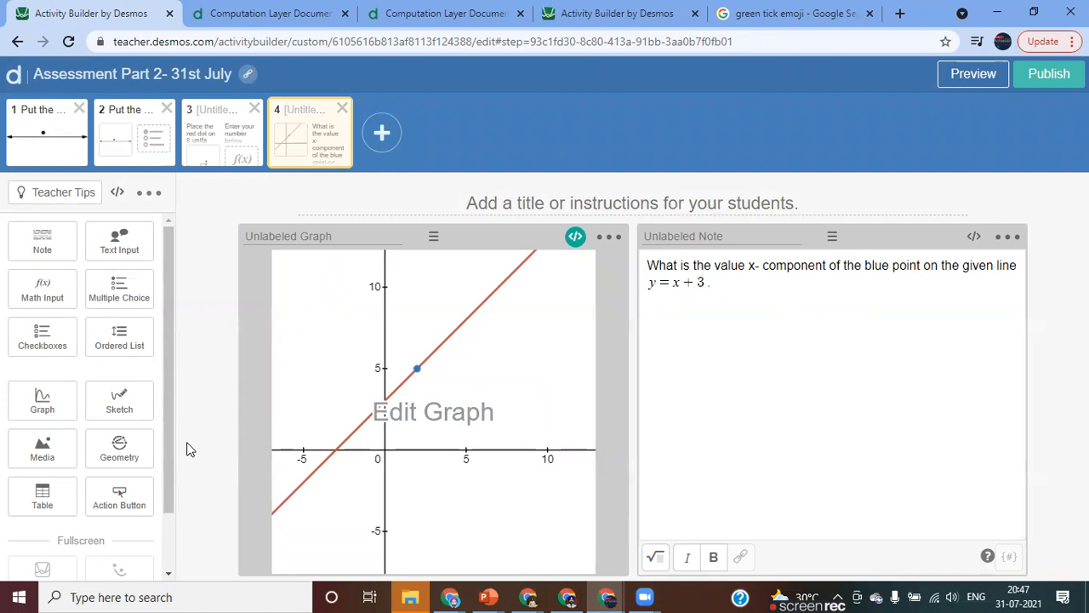
Add a Math Input below the note and test it in the student preview by submitting 2 as the answer.
left_click(48, 298)
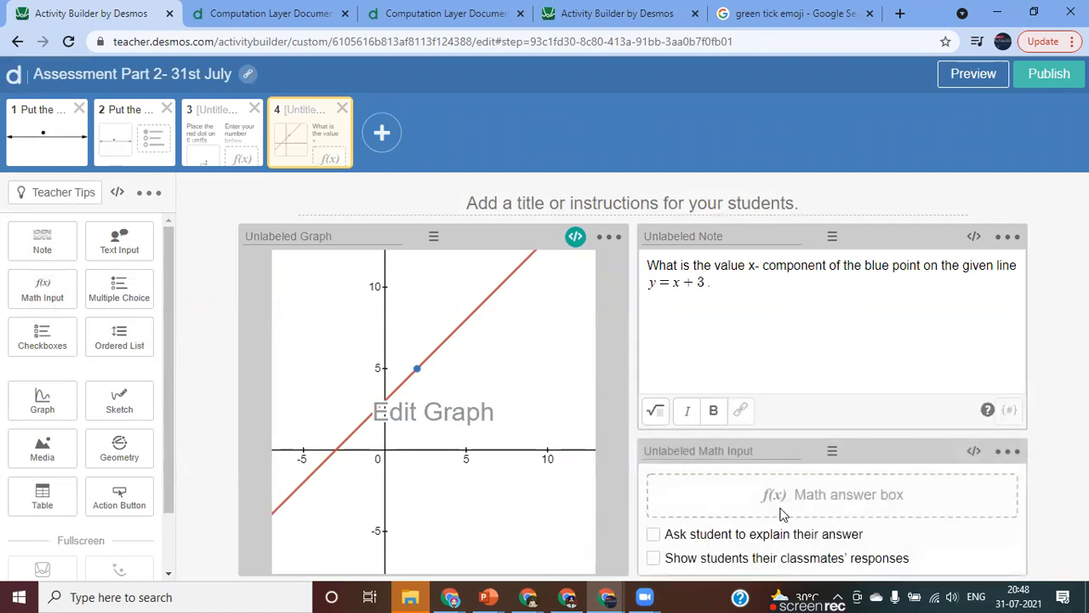
left_click(973, 73)
left_click(576, 230)
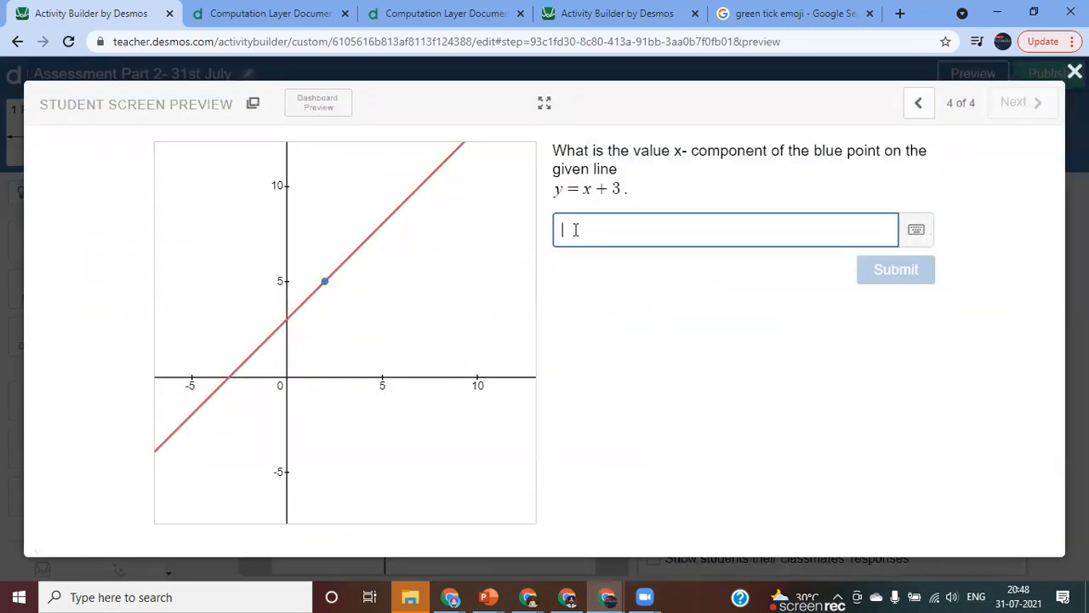
type("4")
key("BackSpace")
type("2")
key("Return")
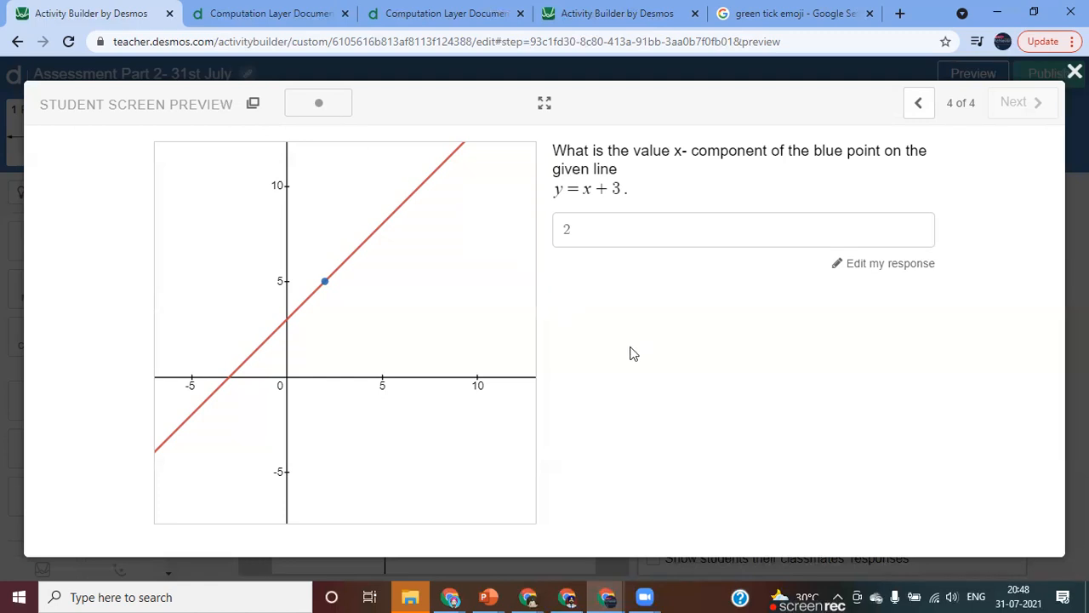
left_click(1075, 71)
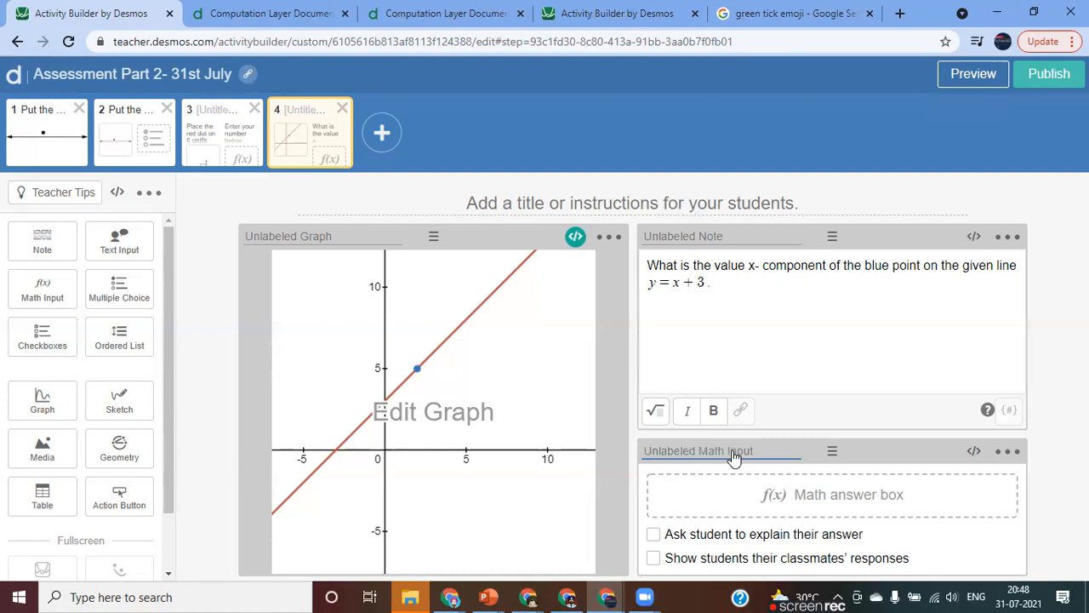
Label the math input component "mathinput".
type("minpout")
type("ath")
Script the math input with "correct: this.numericValue =2" and save the script.
left_click(975, 451)
type("co")
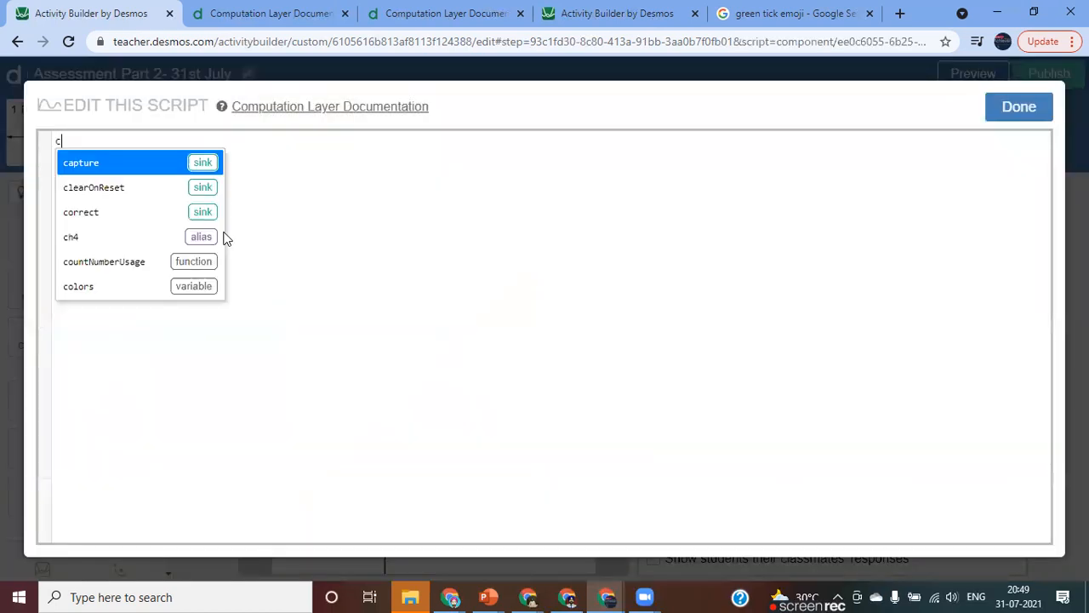
key("Return")
type("th")
key("Return")
type(".")
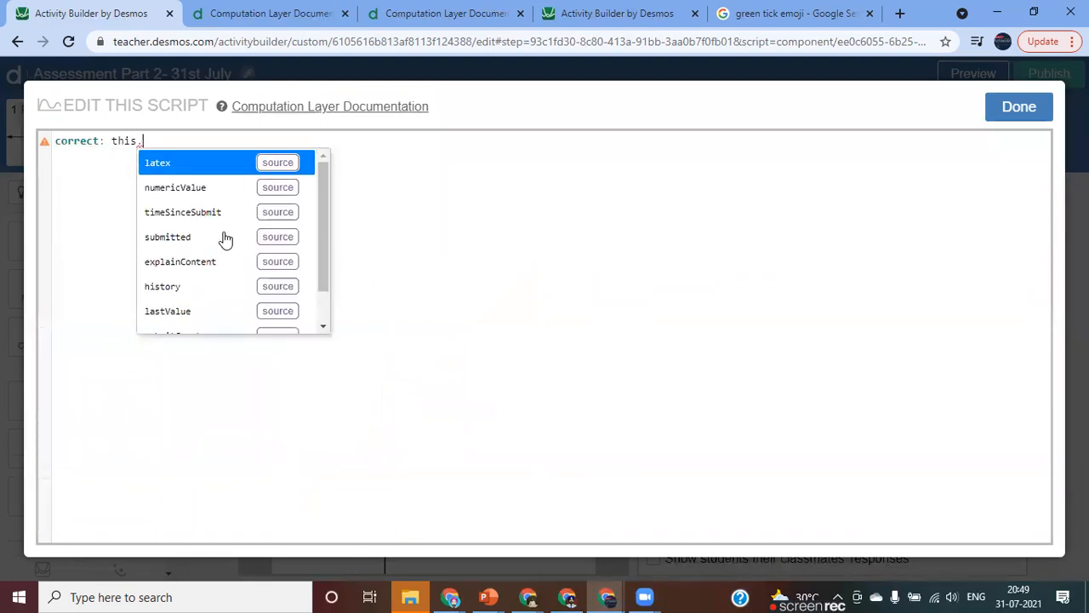
key("Down")
key("Return")
type("=")
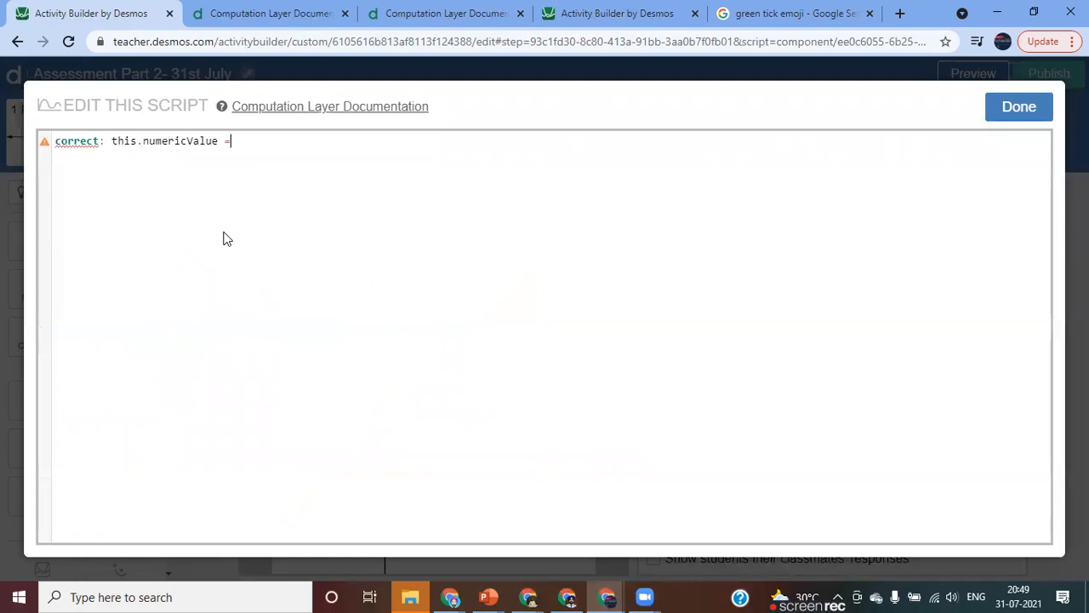
type("2")
left_click(1019, 107)
Test the scored math input in the student preview by submitting the answer 2, then close the preview.
left_click(973, 74)
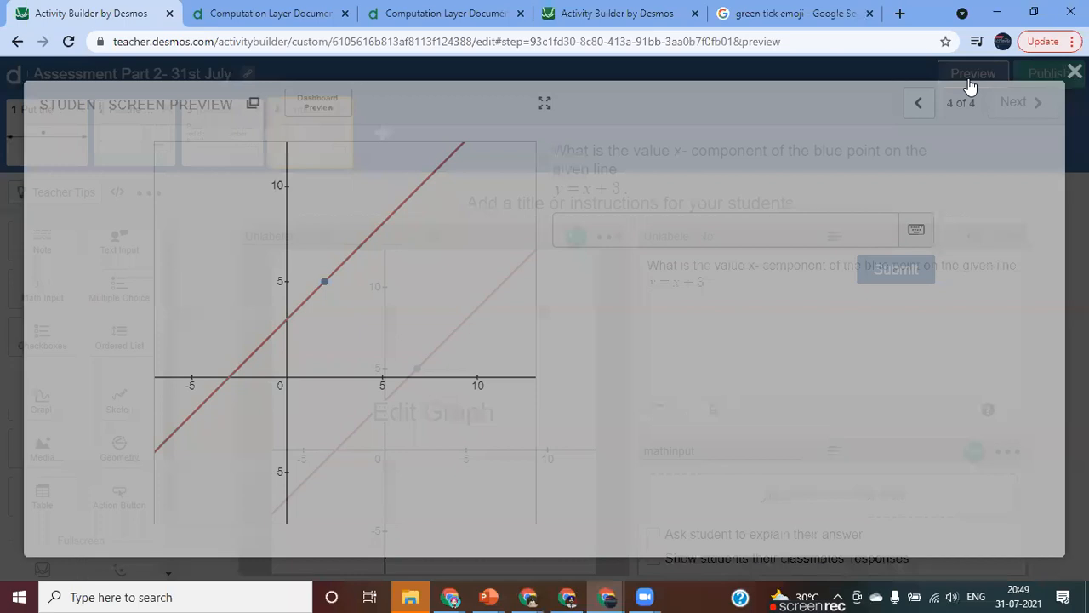
left_click(587, 224)
type("2")
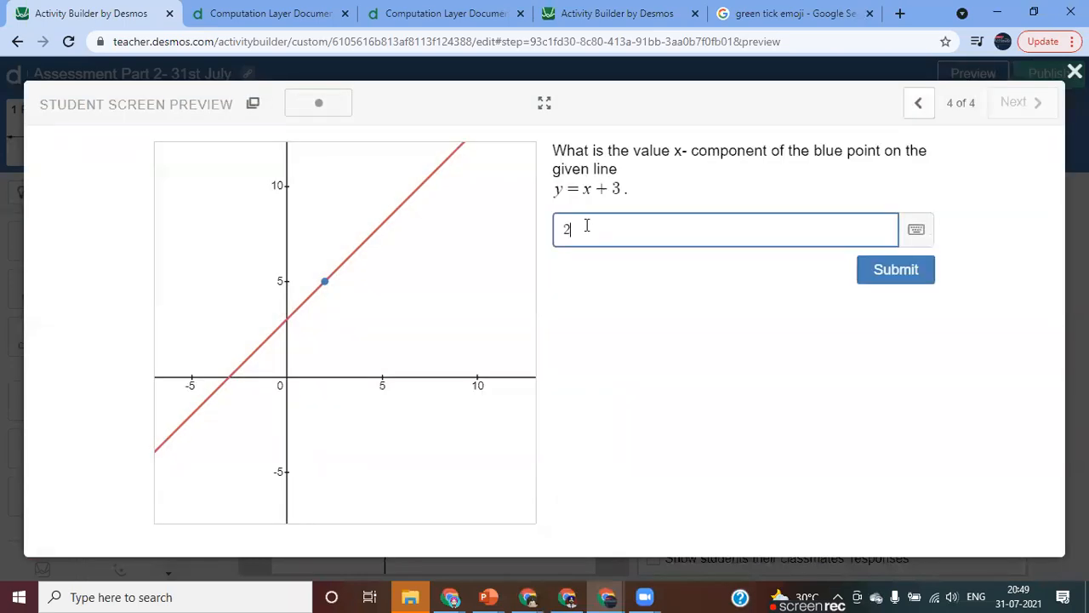
key("BackSpace")
type("4")
key("BackSpace")
type("2")
left_click(895, 278)
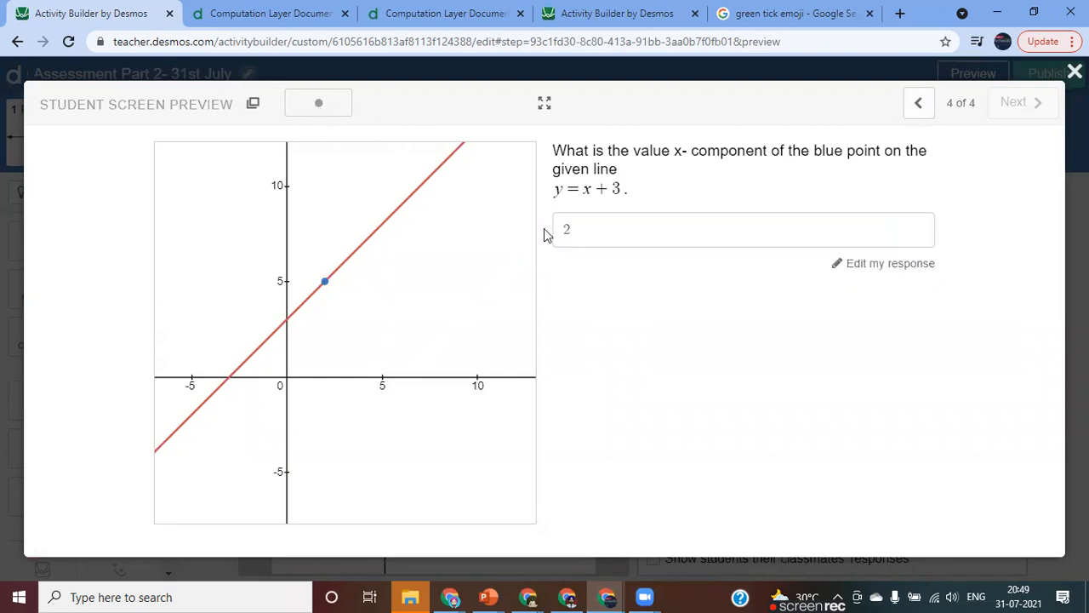
left_click(1074, 72)
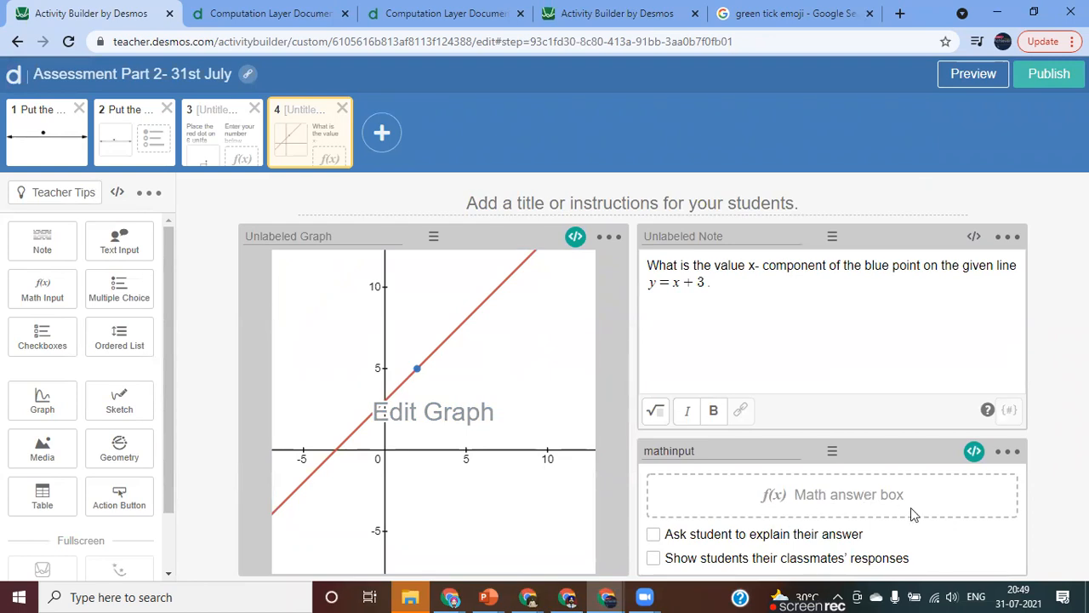
Add the line "readOnly: true" below the trace line in the graph's script and save it.
left_click(576, 237)
key("Return")
type("re")
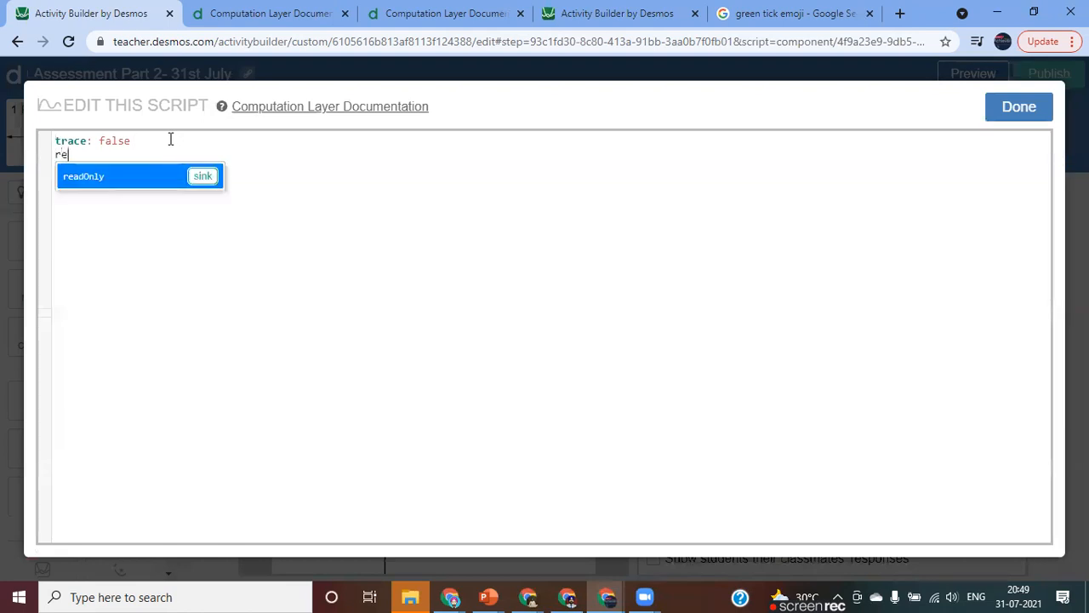
key("Tab")
type("t")
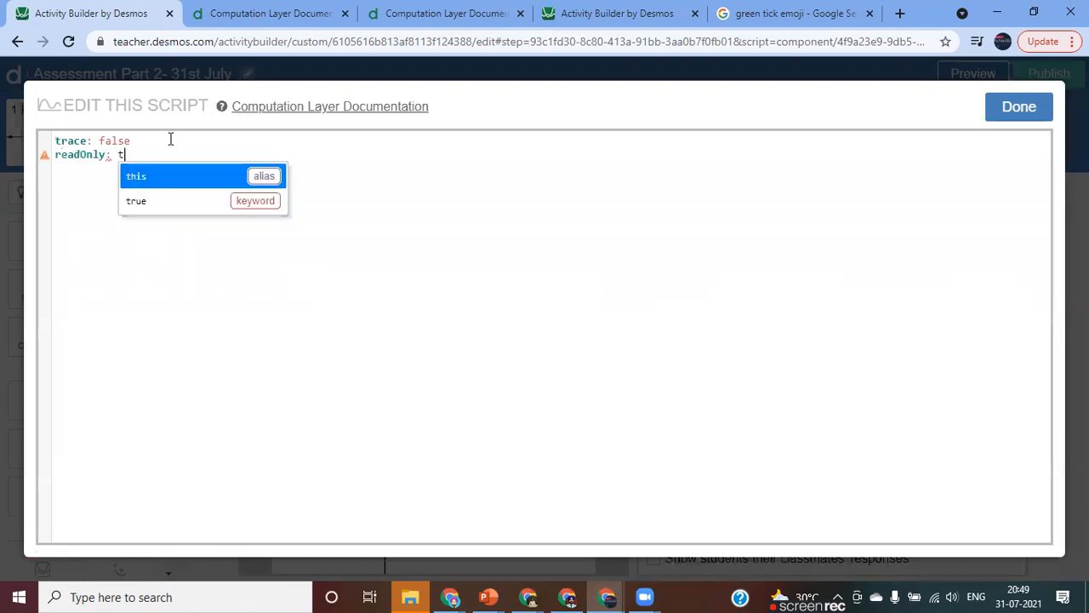
key("Tab")
key("BackSpace")
key("BackSpace")
key("BackSpace")
key("BackSpace")
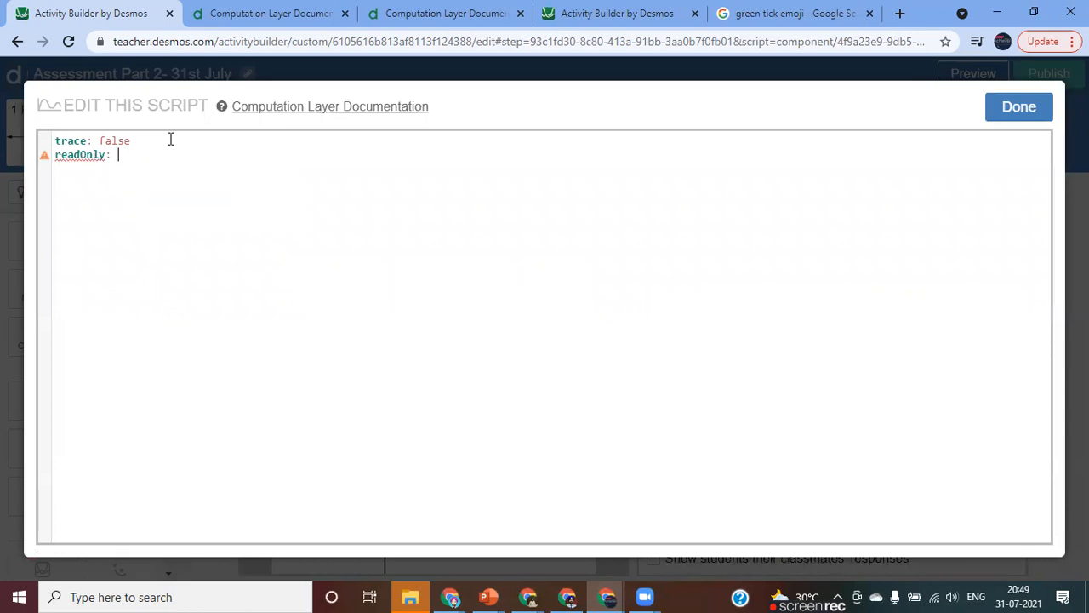
type("tr")
key("Tab")
left_click(1008, 115)
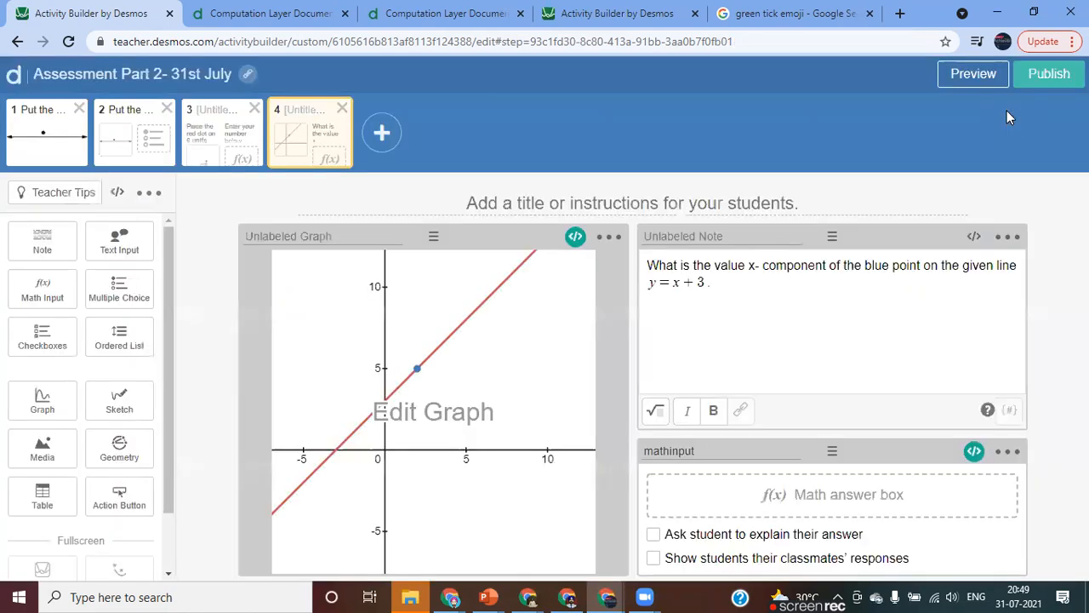
Glance at the second screen, return to the fourth, and submit the answer 2 in its student preview to check the scoring.
left_click(113, 146)
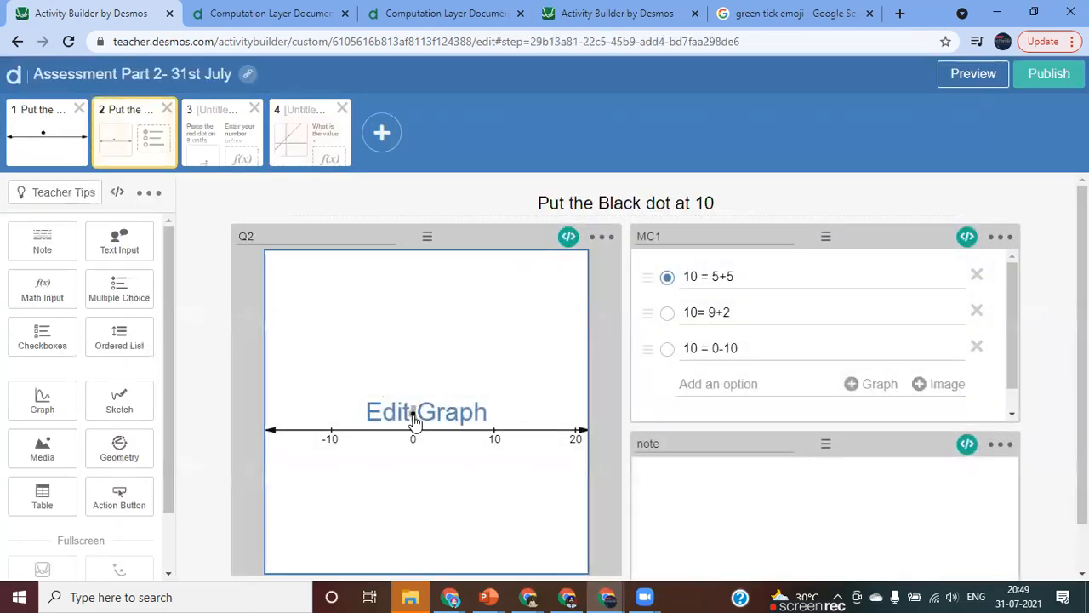
left_click(284, 153)
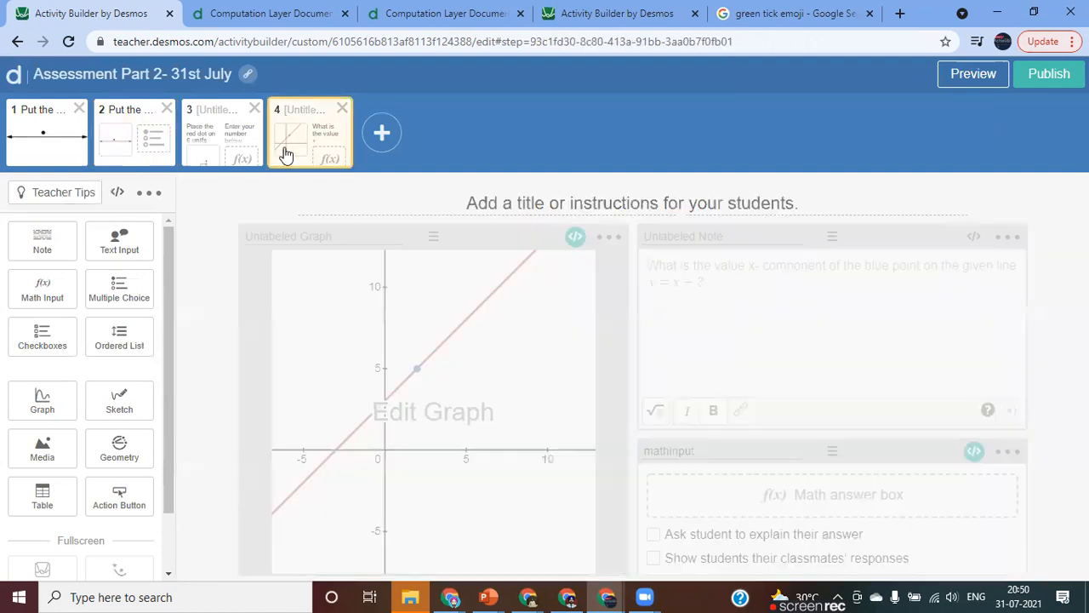
left_click(970, 76)
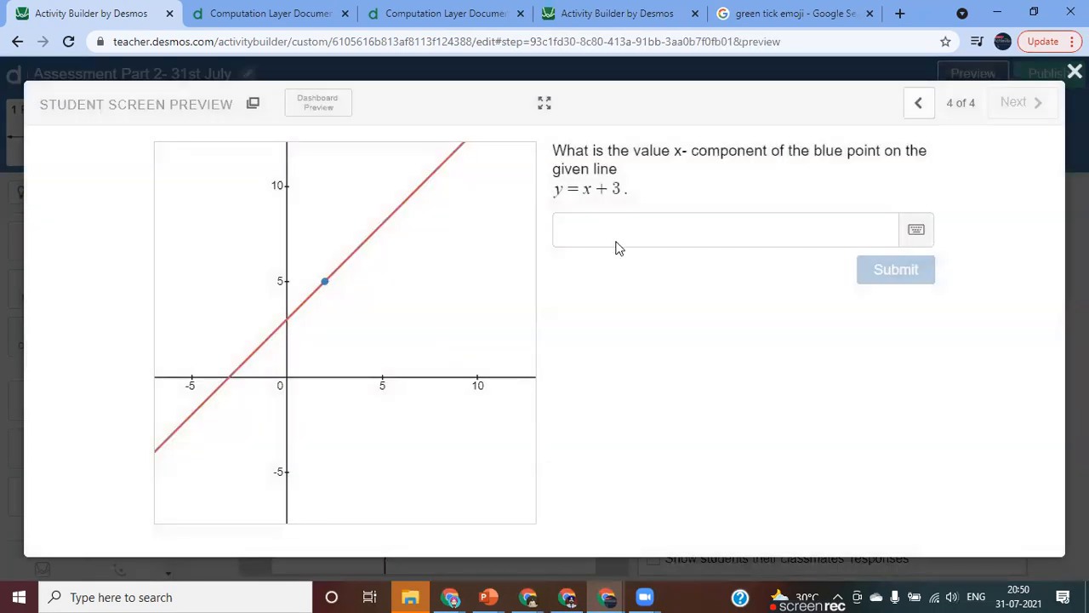
left_click(585, 227)
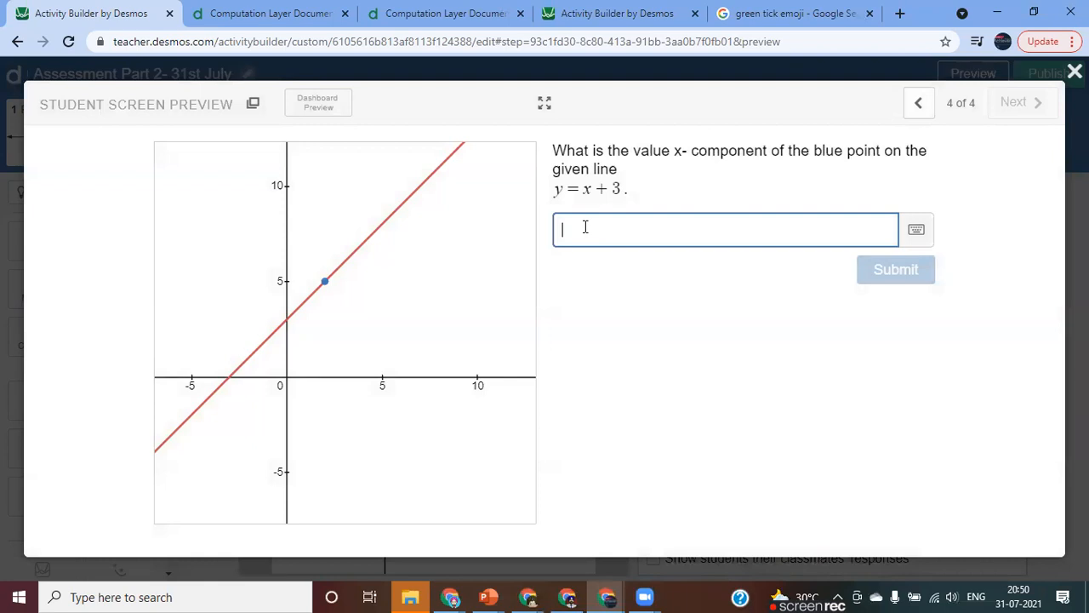
type("2")
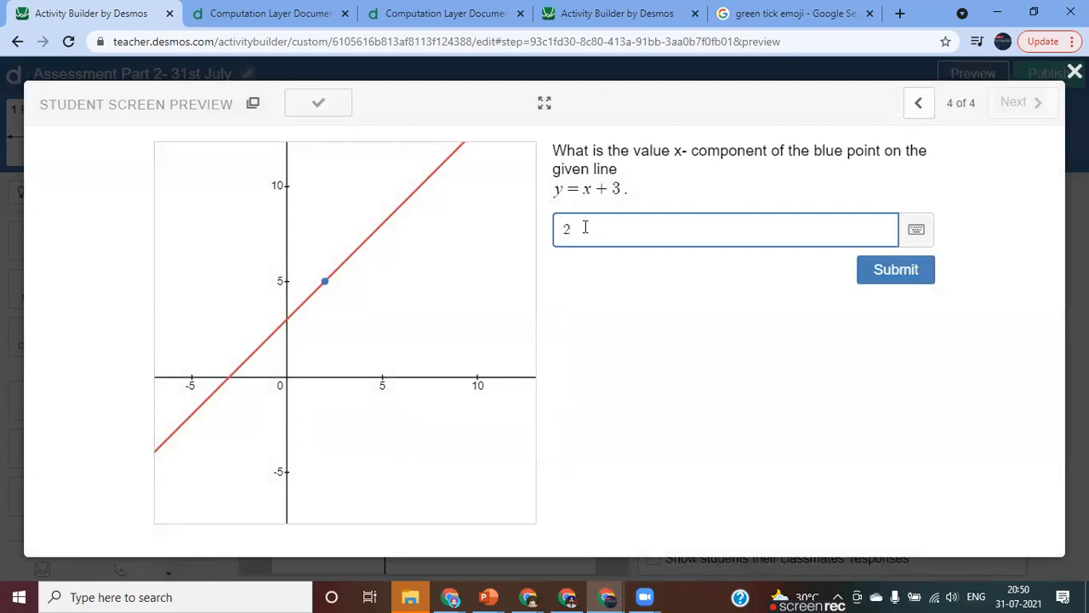
key("Return")
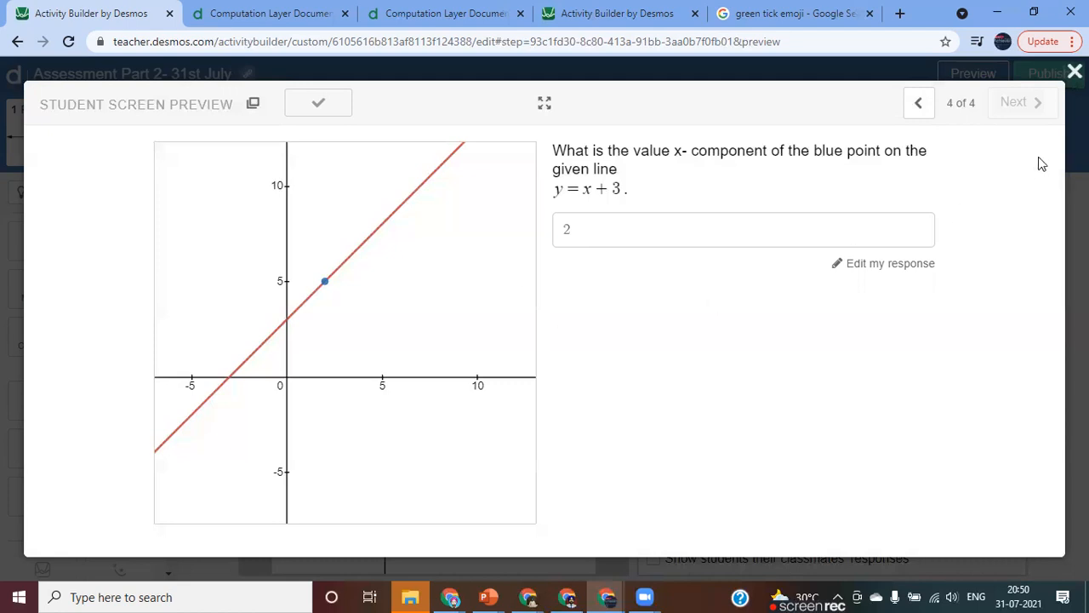
Close the preview, place a table between the question note and the math input, and delete the table's second column.
left_click(1074, 72)
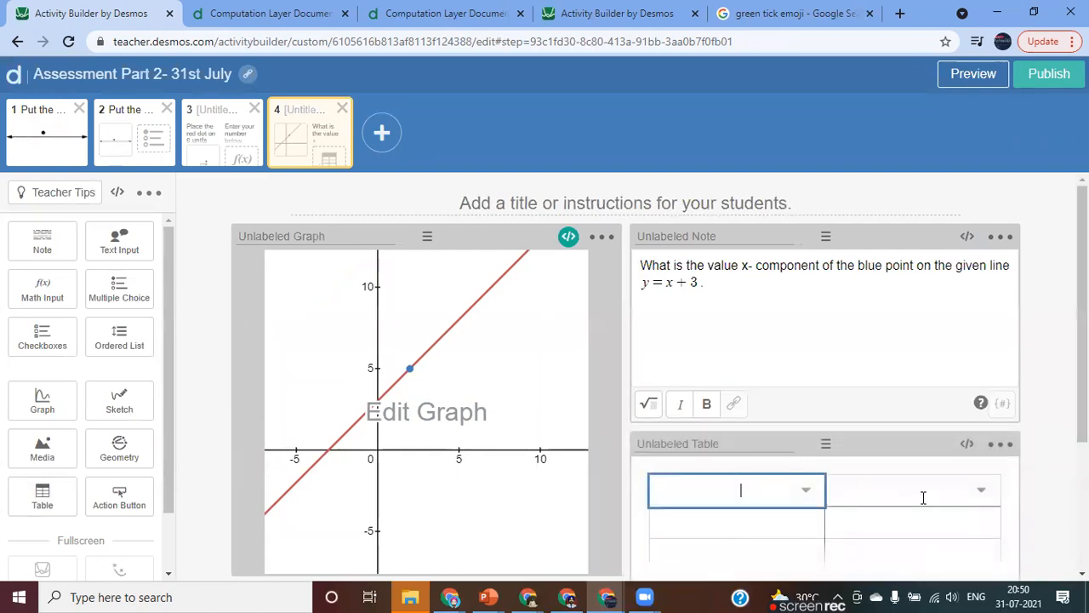
left_click(983, 495)
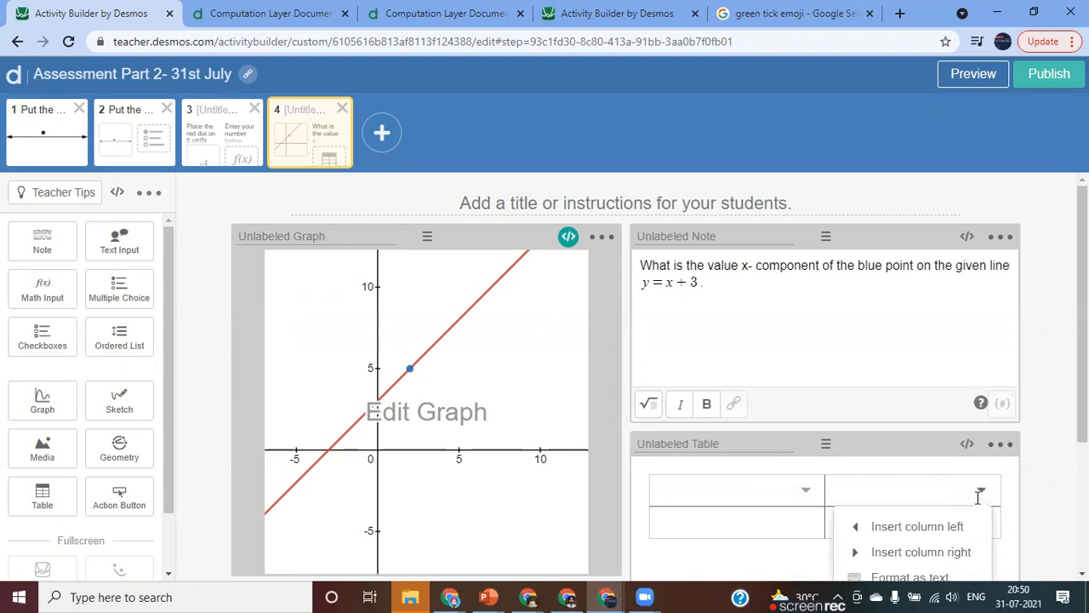
scroll(942, 534, "down", 2)
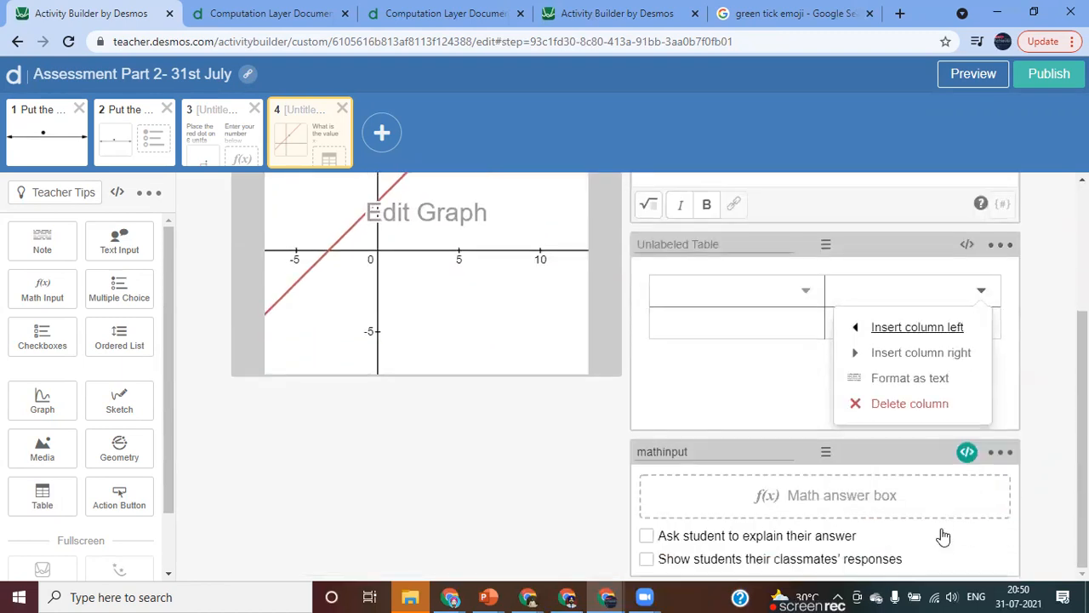
left_click(909, 408)
Head the table's single column "Working Steps" and extend the table to four blank rows.
type("Wor")
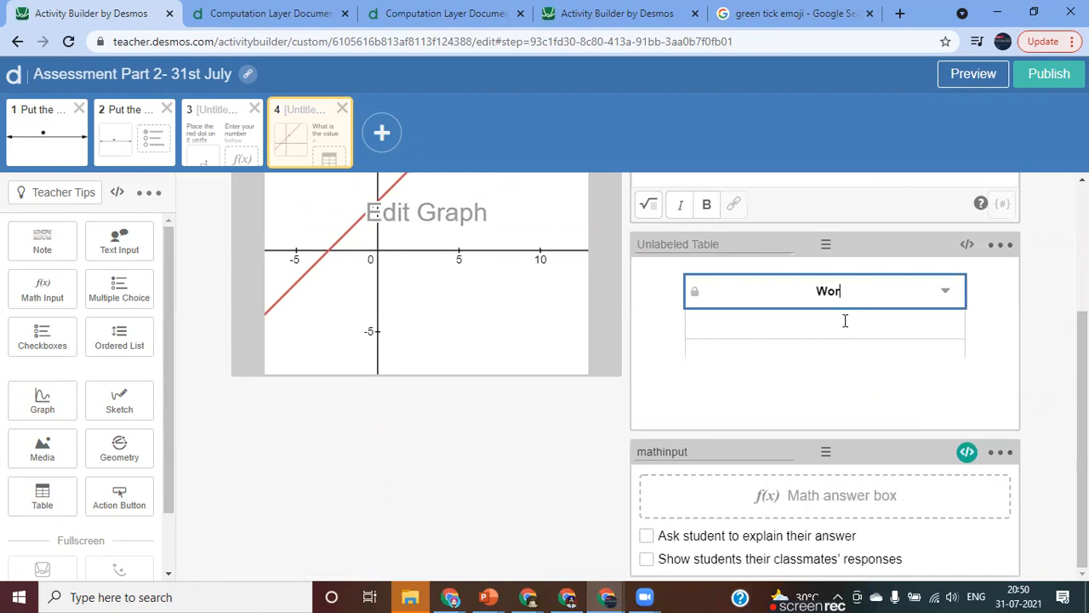
type("king Steps")
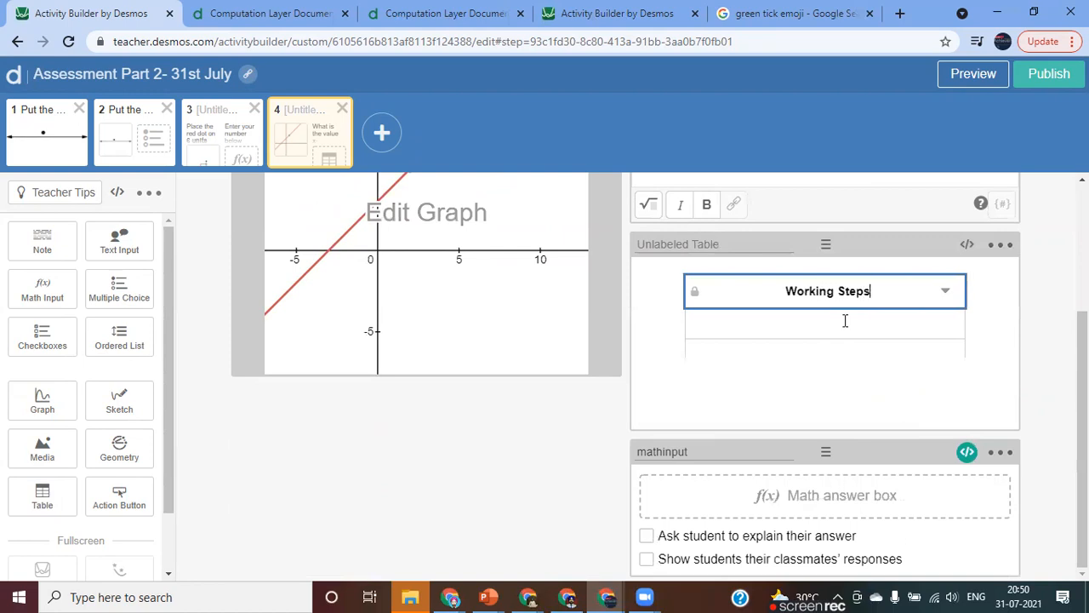
key("Return")
key("Return")
key("Return")
key("Return")
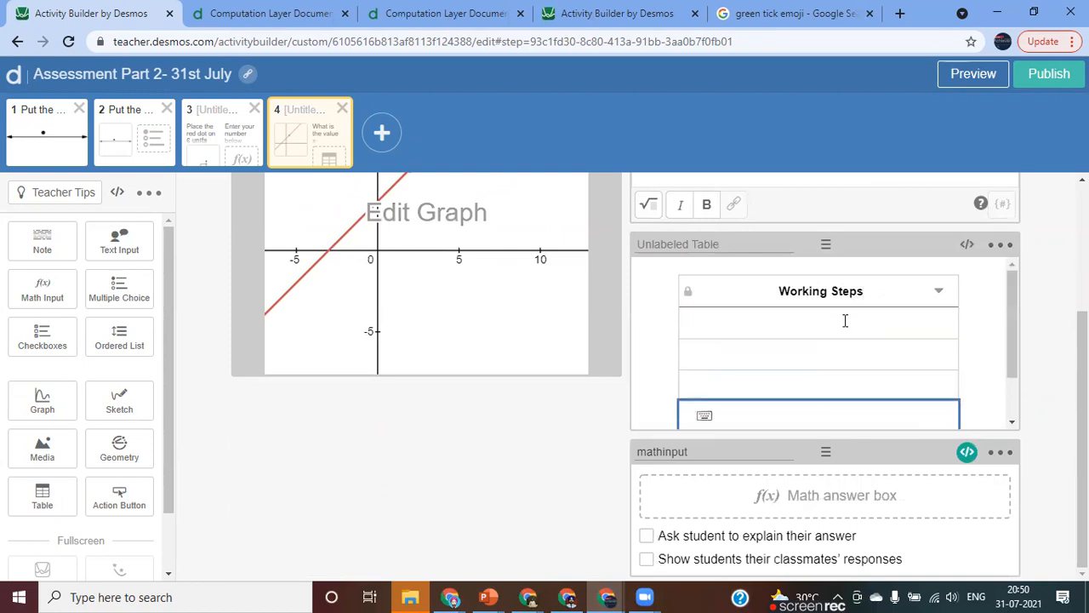
Script the Working Steps table with "readOnly: true" and save the script.
left_click(965, 249)
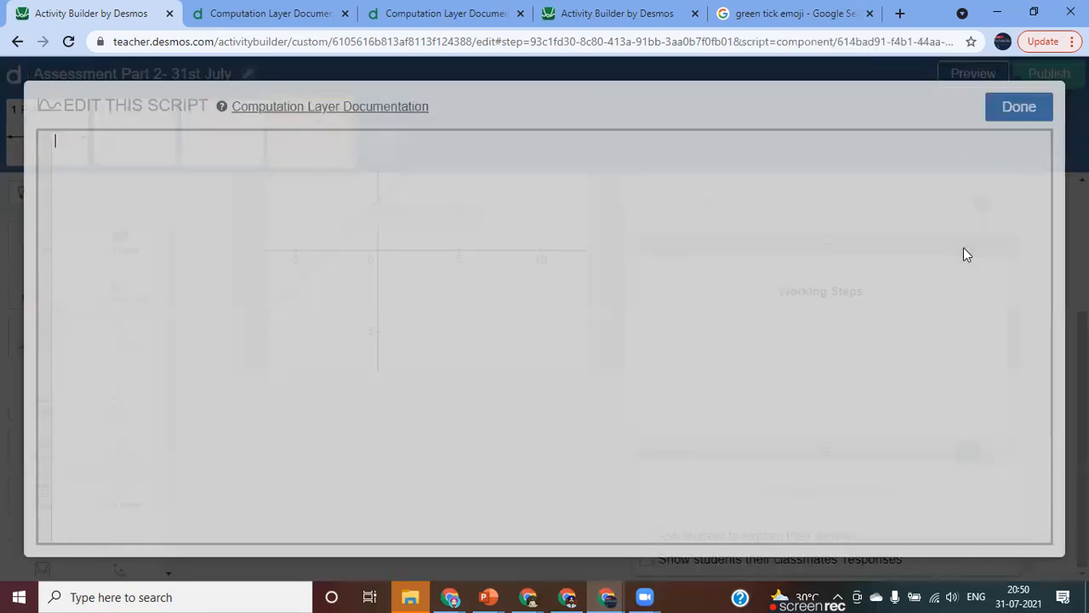
type("re")
key("Return")
type("true")
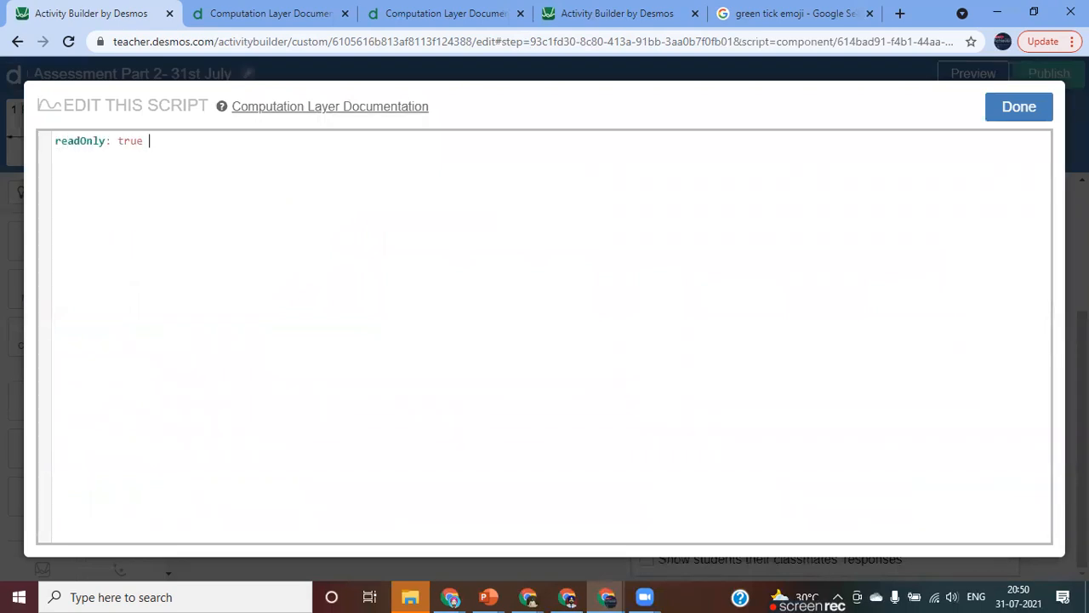
left_click(1012, 112)
In the student preview, fill the Working Steps rows with 5=x+3, 5-3=x and 2=x.
left_click(977, 75)
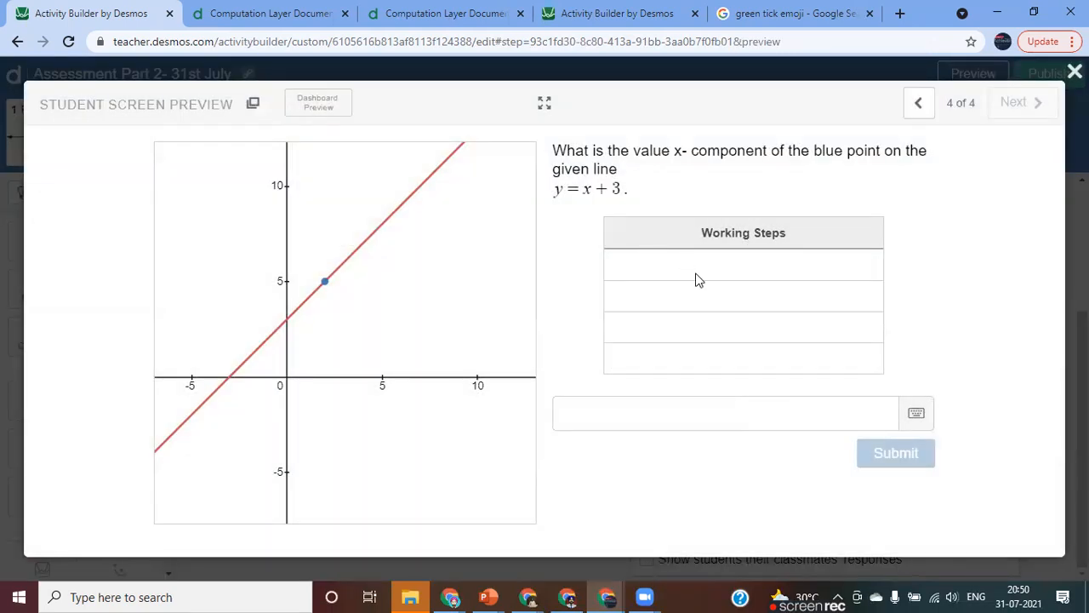
left_click(600, 416)
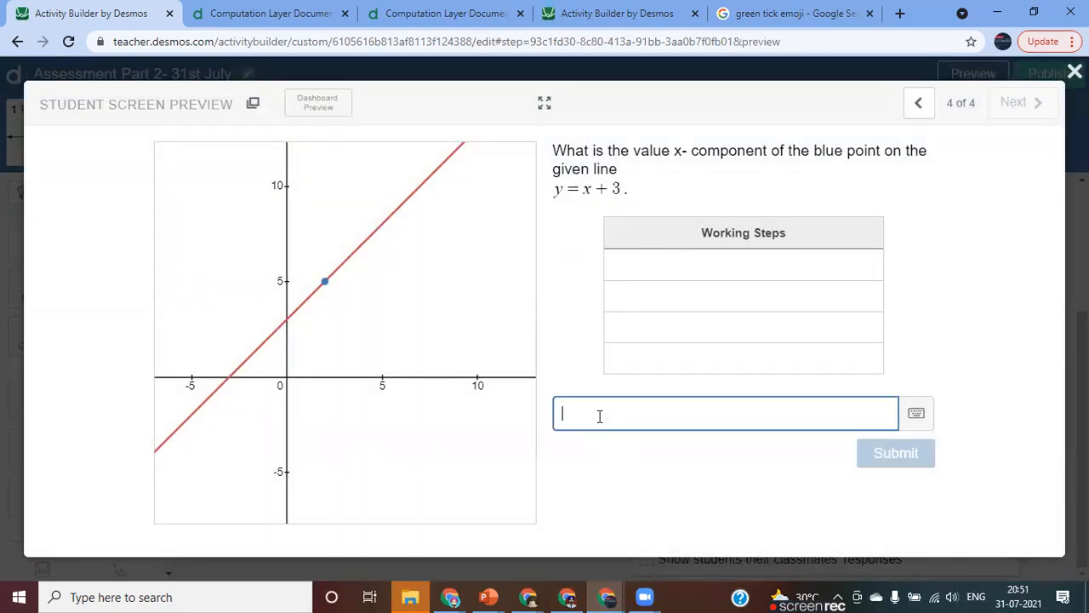
left_click(724, 271)
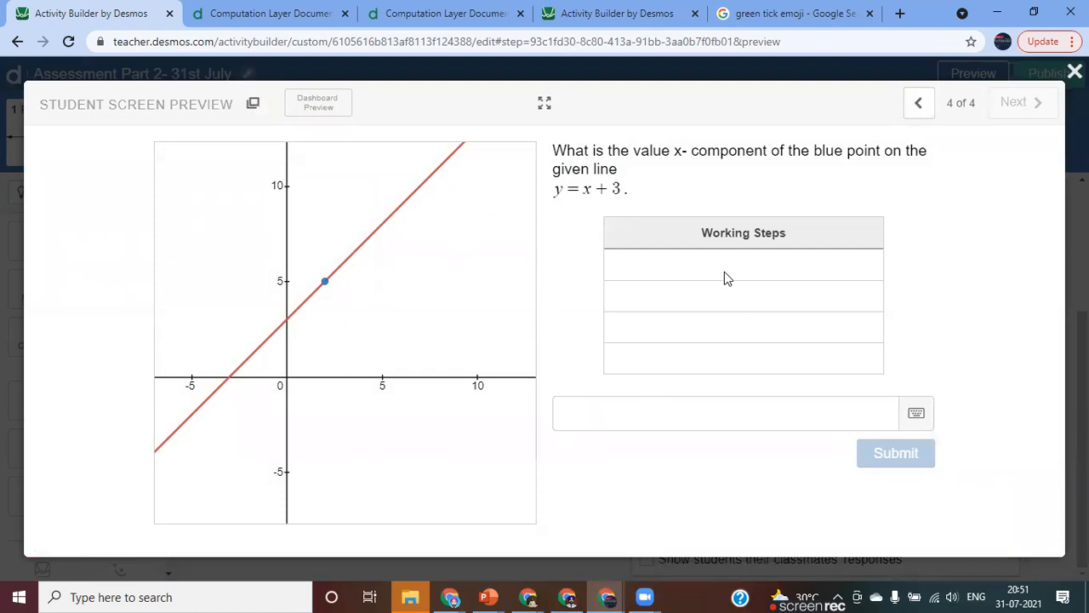
type("5=x+3")
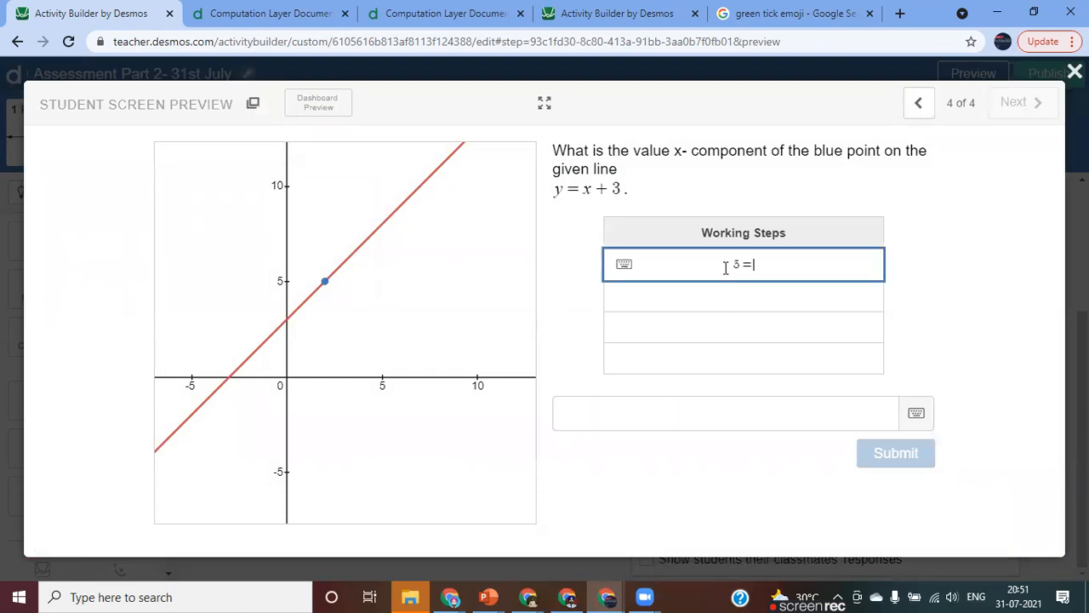
key("Return")
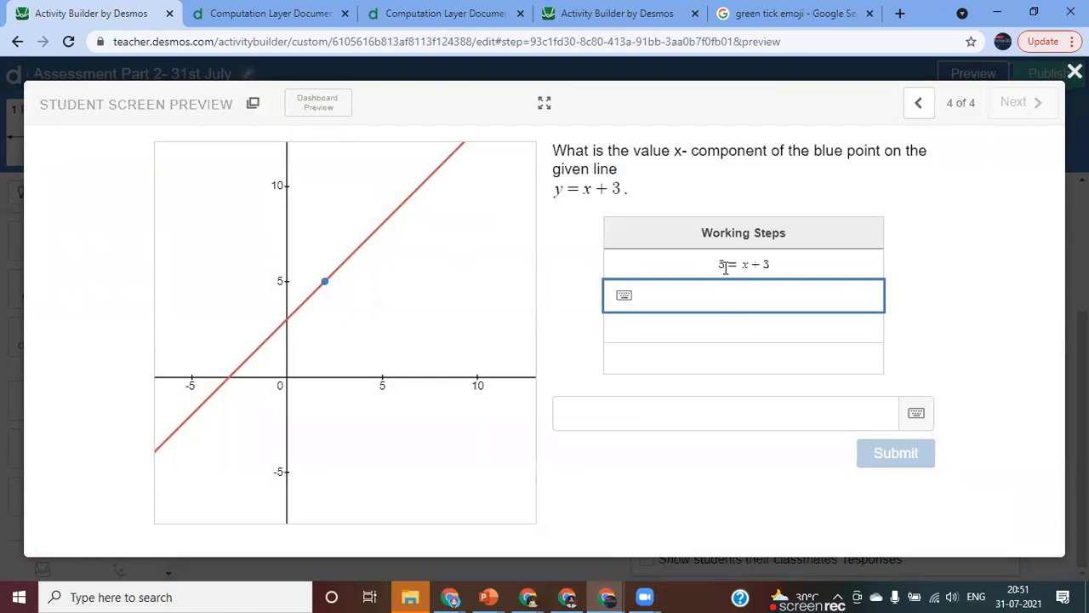
type("5-3=x")
key("Return")
type("2=x")
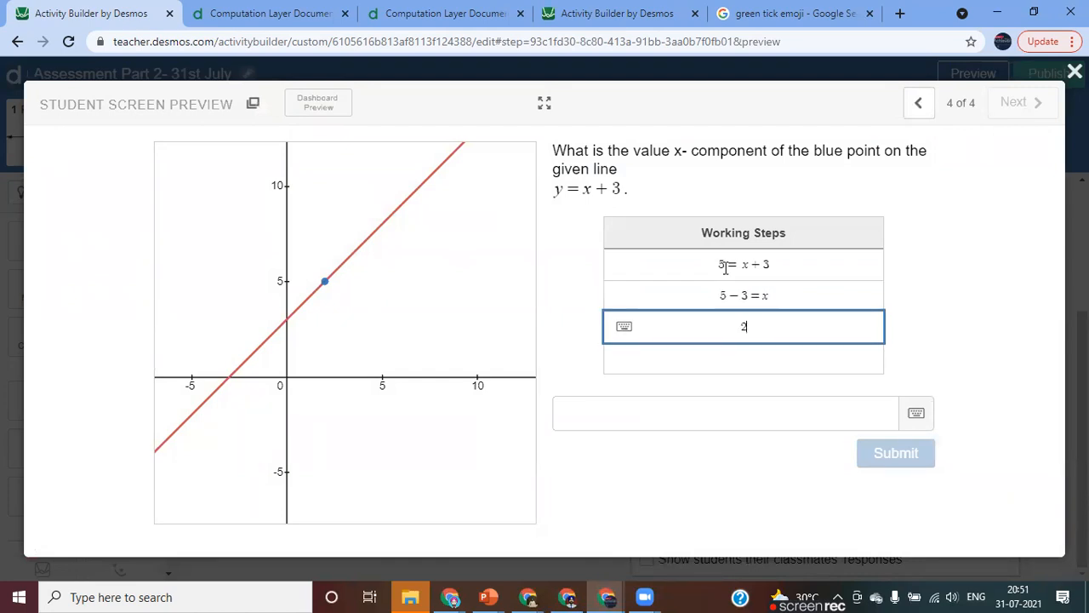
Submit the answer 2 in the preview's math input and close the preview.
left_click(630, 416)
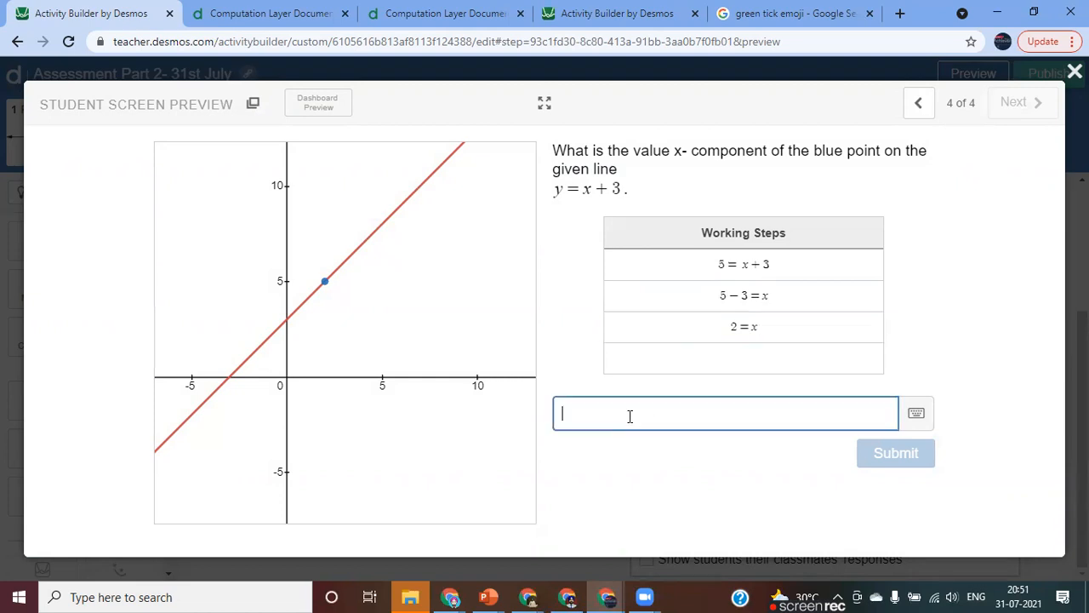
type("2")
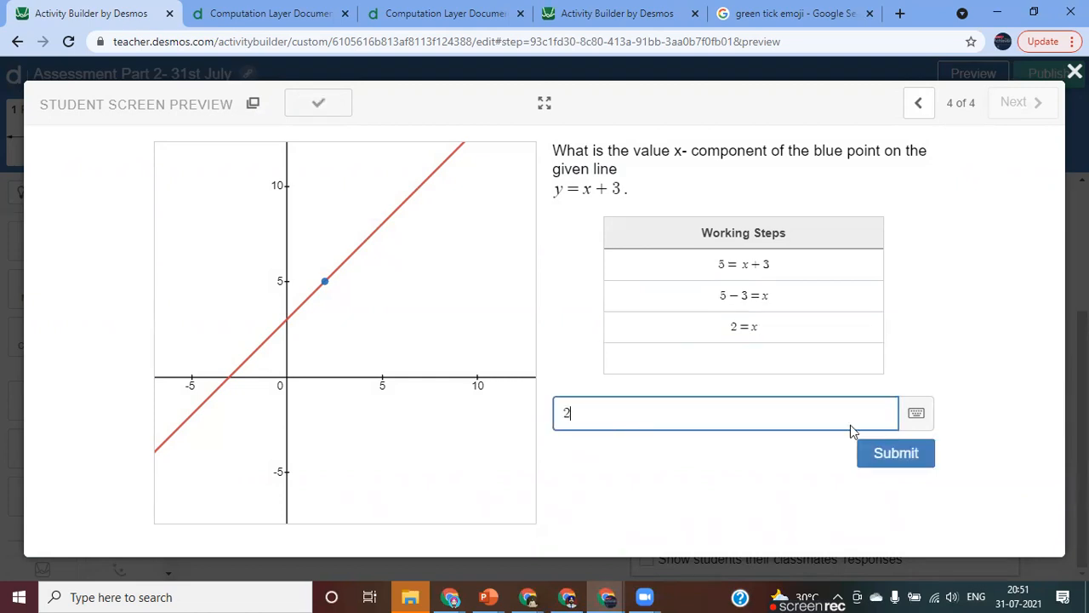
left_click(896, 459)
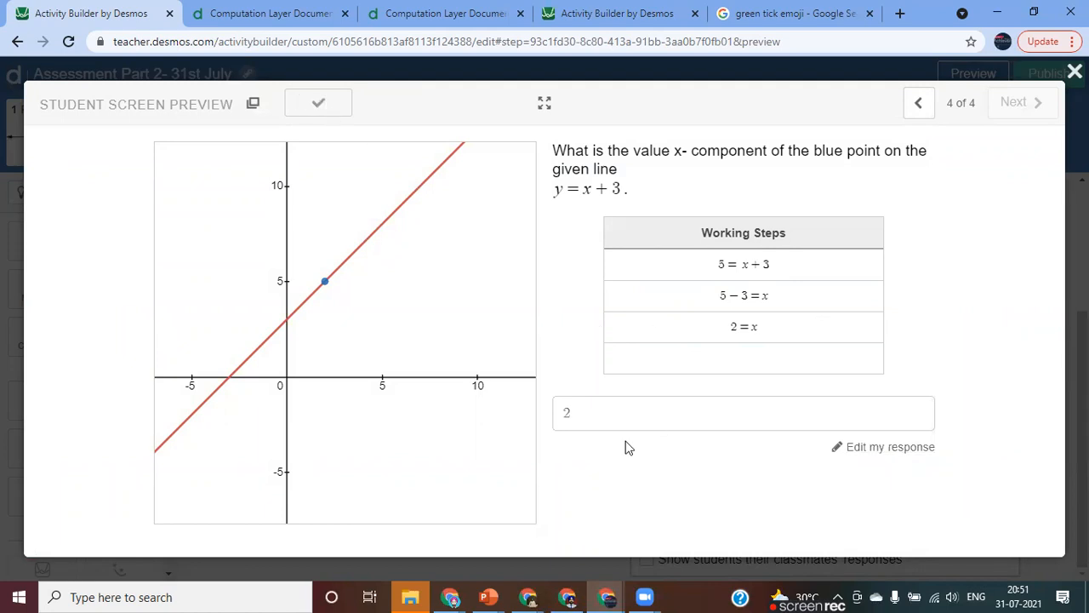
left_click(1074, 71)
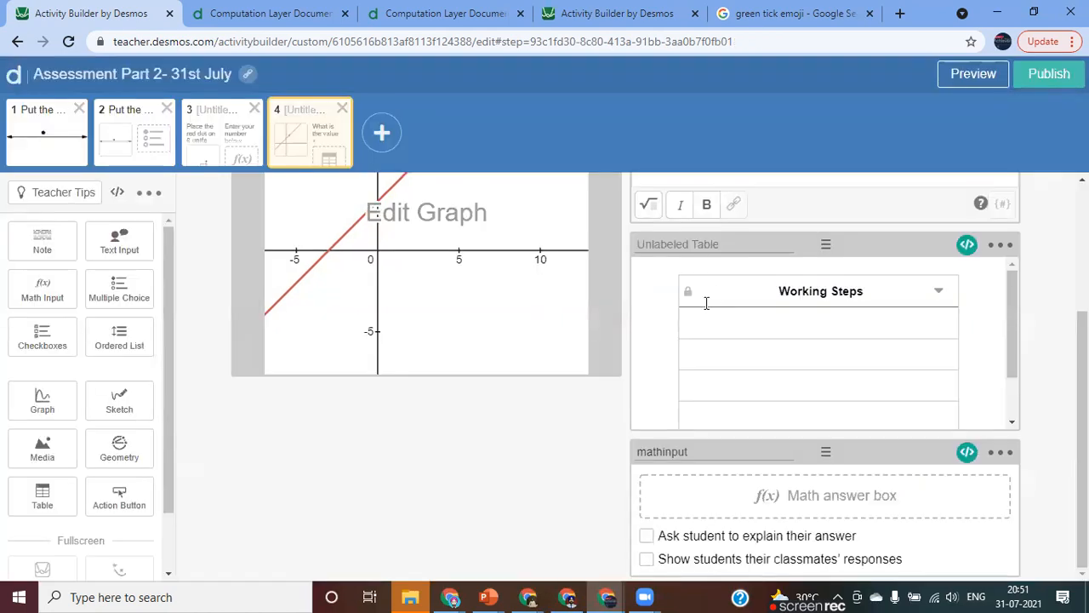
Add an empty note to the fourth screen and move the mathinput component above it.
scroll(730, 355, "up", 3)
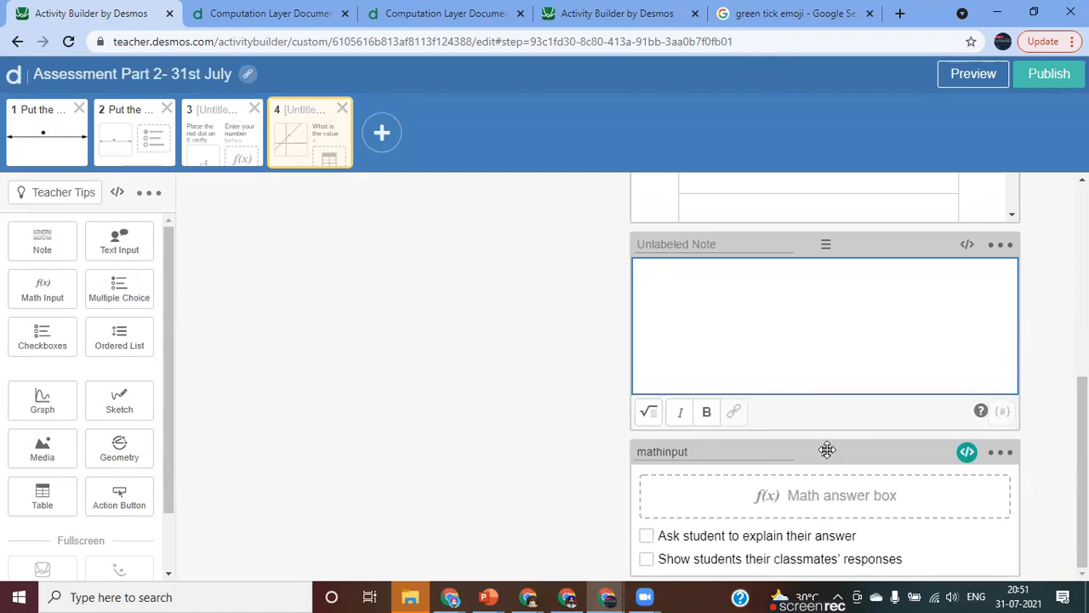
left_click_drag(820, 450, 824, 255)
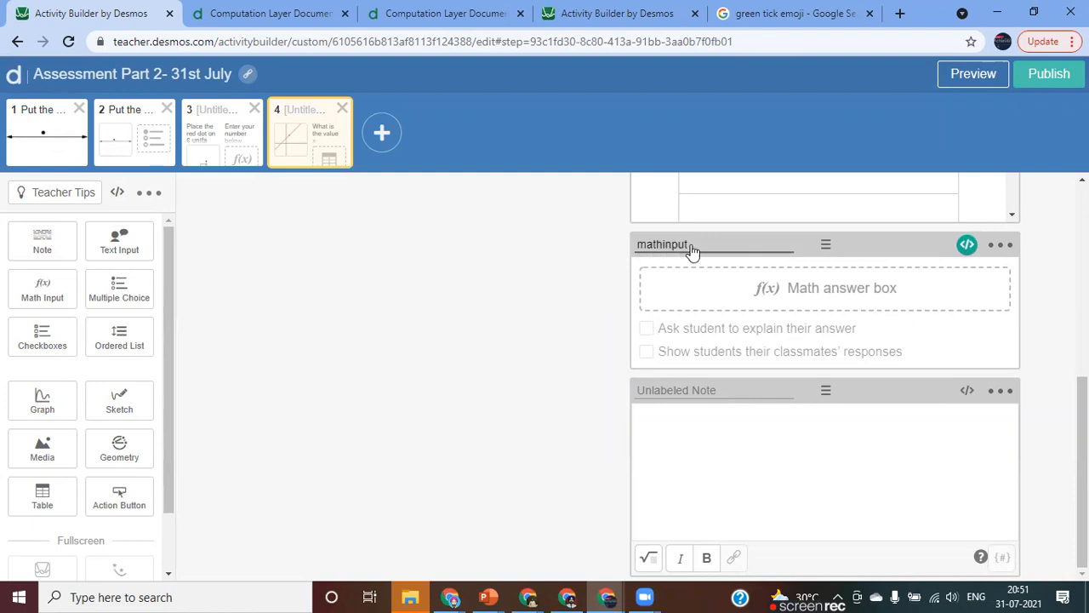
left_click(966, 394)
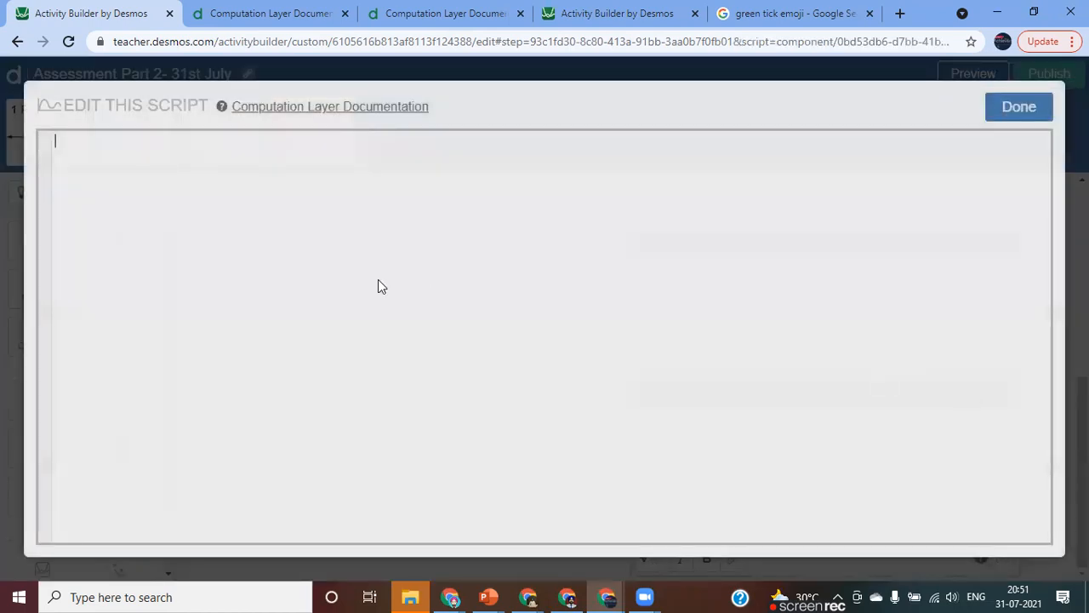
left_click(1005, 116)
Examine the script of the feedback note on the third screen, then close it.
left_click(215, 151)
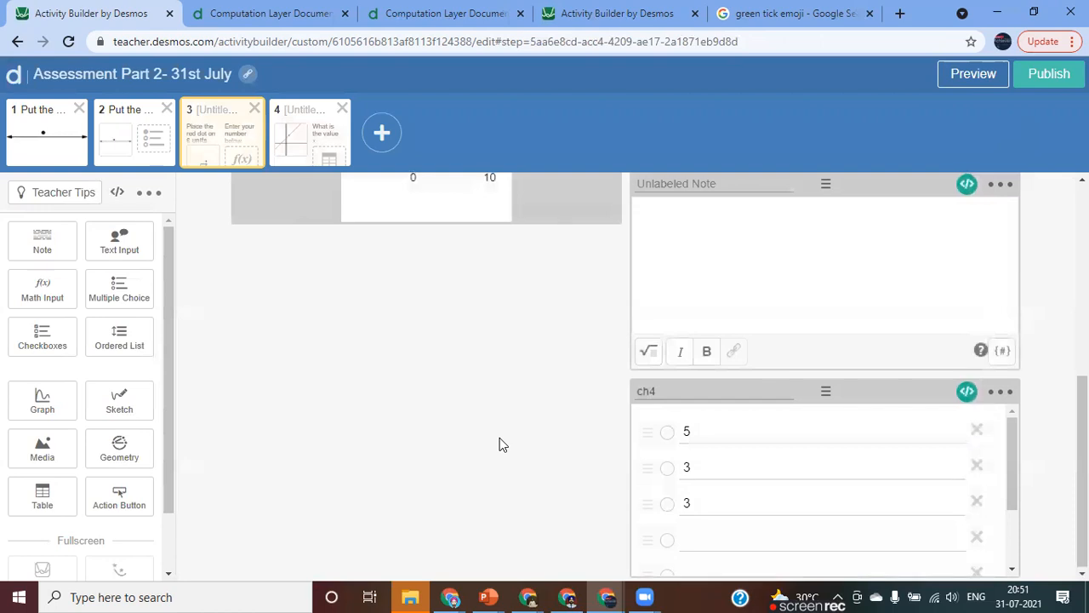
scroll(501, 444, "down", 2)
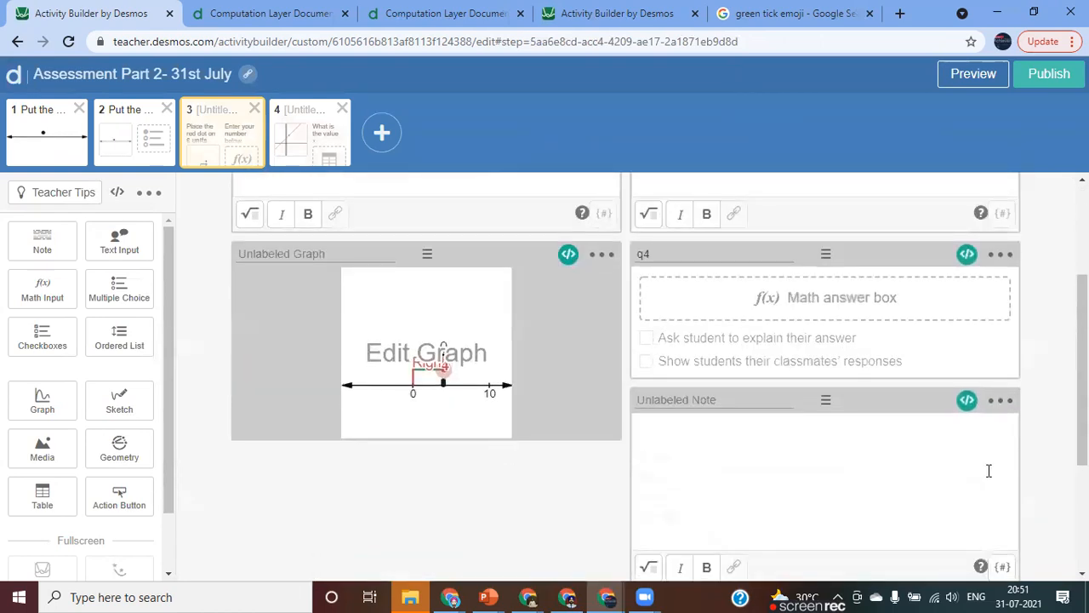
left_click(966, 402)
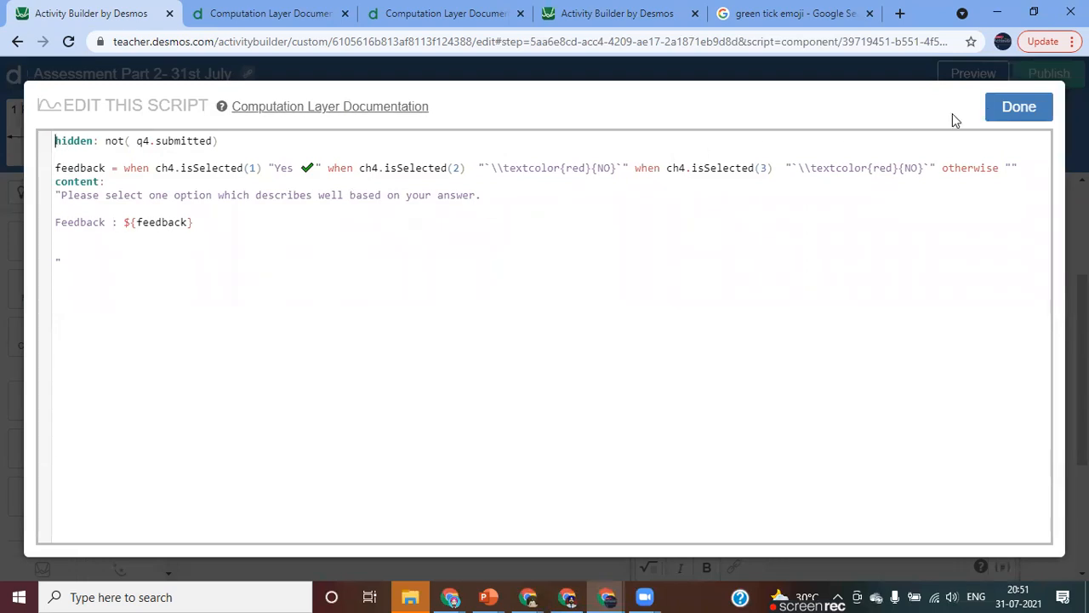
left_click(1013, 108)
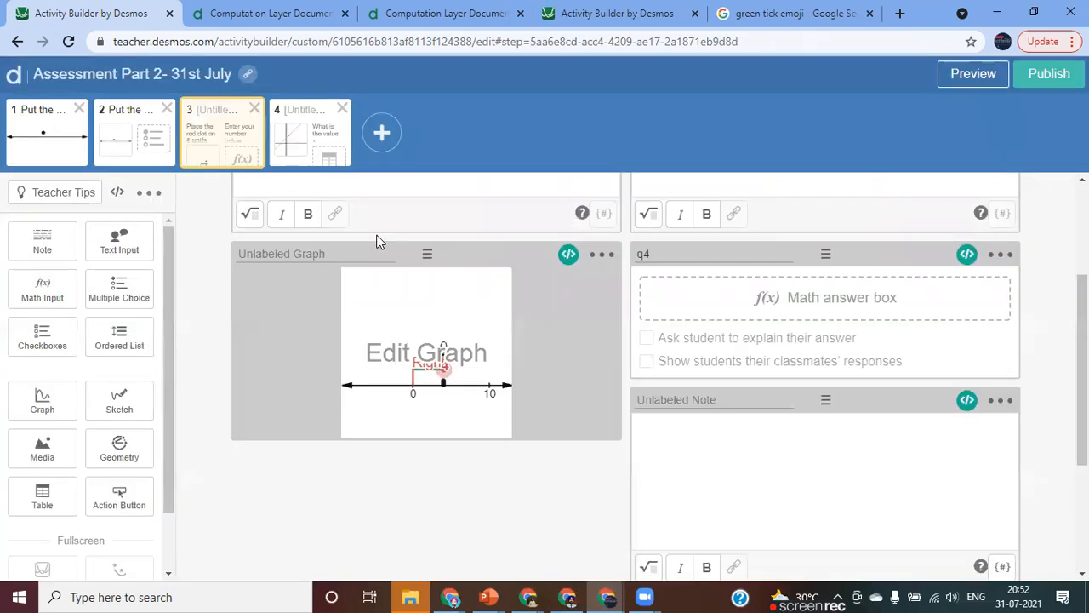
Copy the entire feedback script from the second screen's note and close the script.
left_click(131, 143)
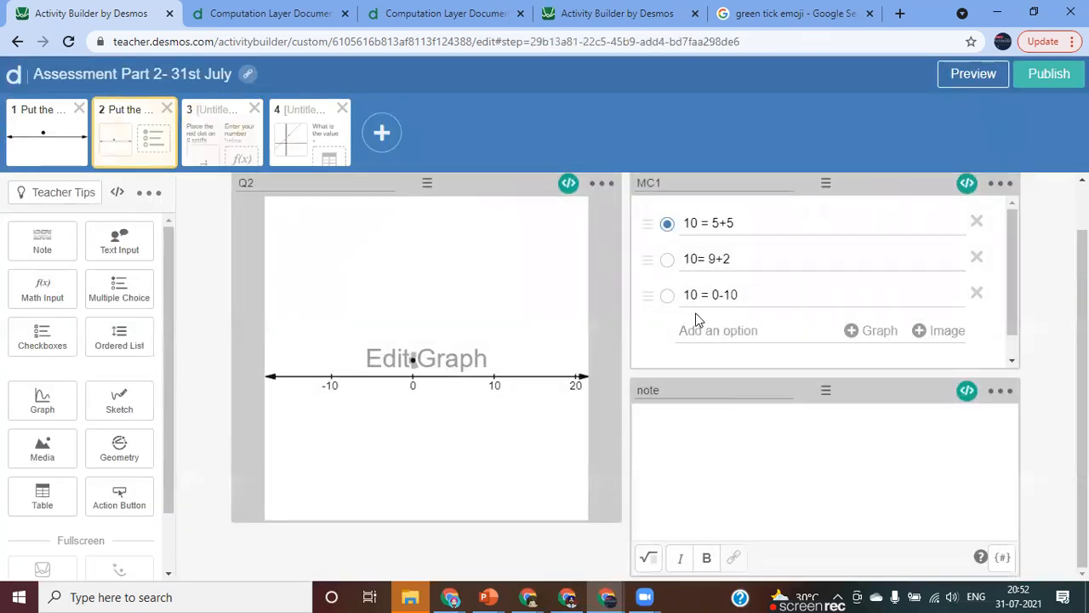
left_click(967, 392)
left_click_drag(56, 140, 204, 230)
key("ctrl+c")
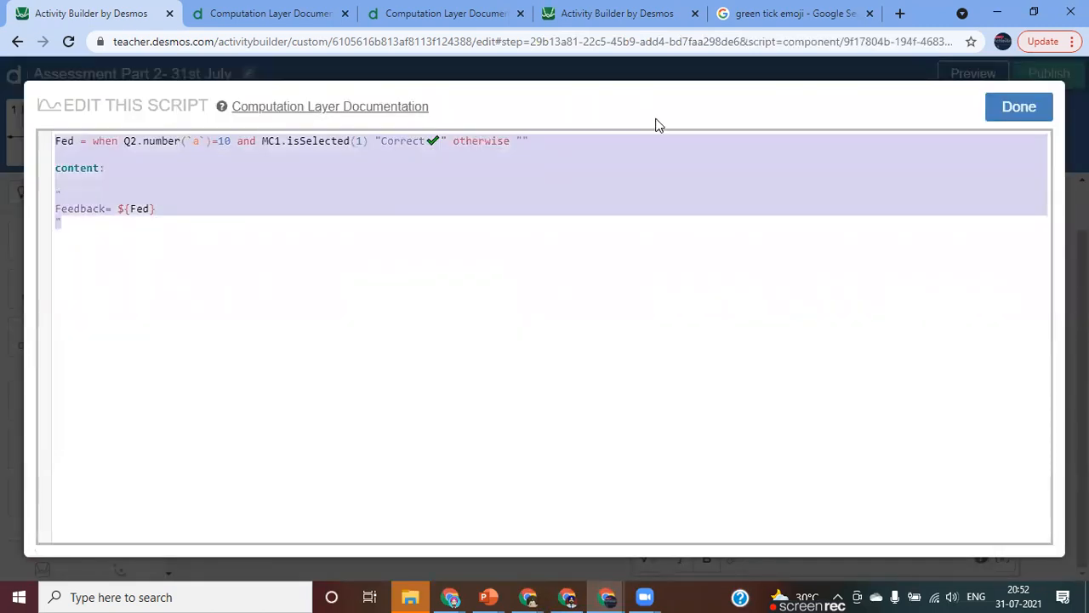
left_click(1011, 107)
Return to the fourth screen and paste the copied feedback script into the empty note's script.
left_click(319, 136)
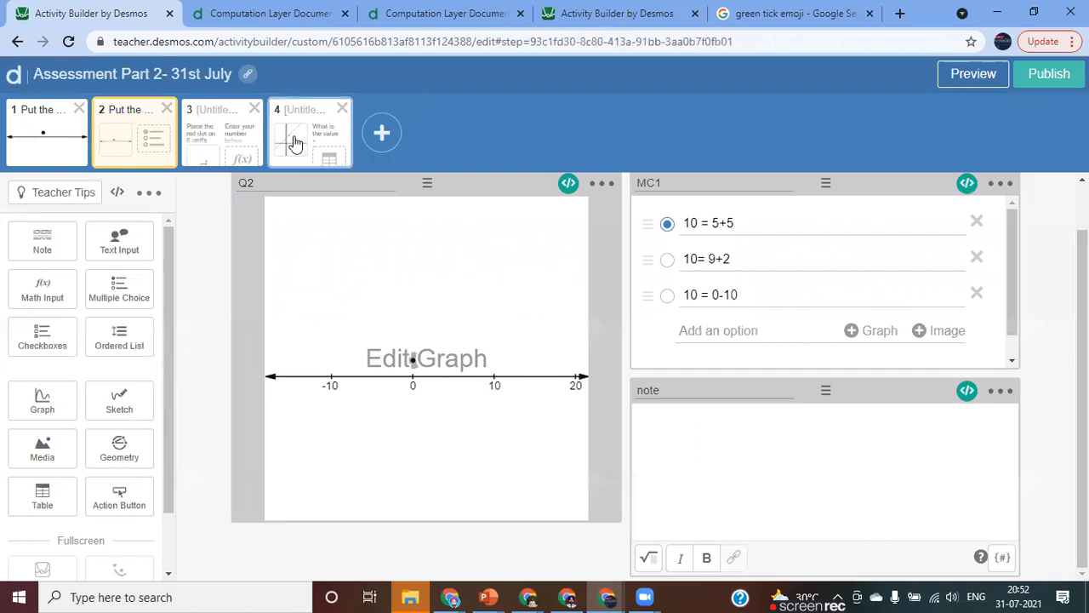
scroll(888, 459, "down", 2)
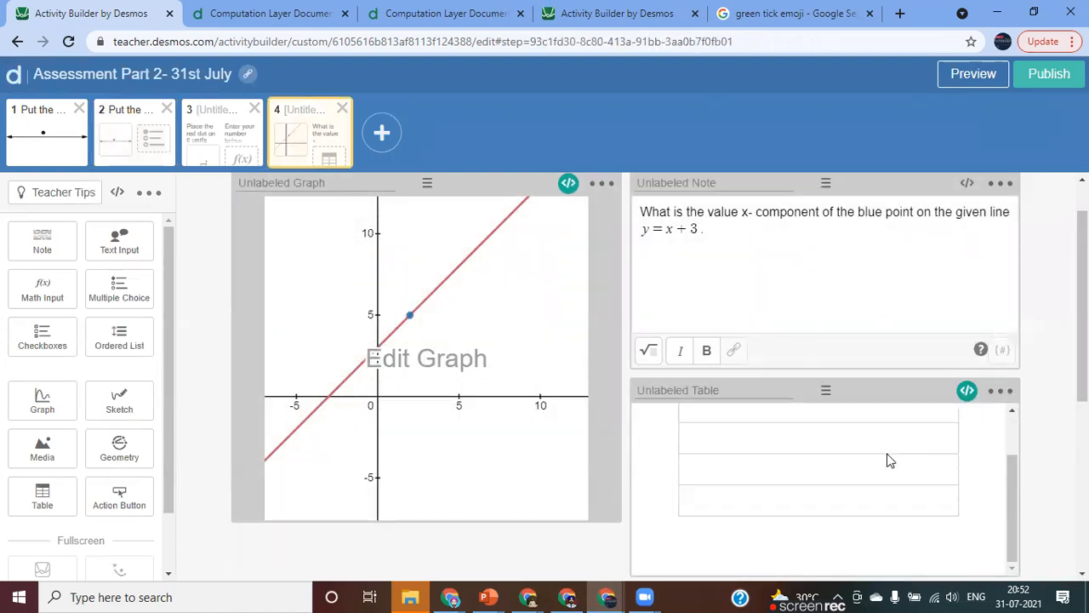
scroll(888, 459, "down", 5)
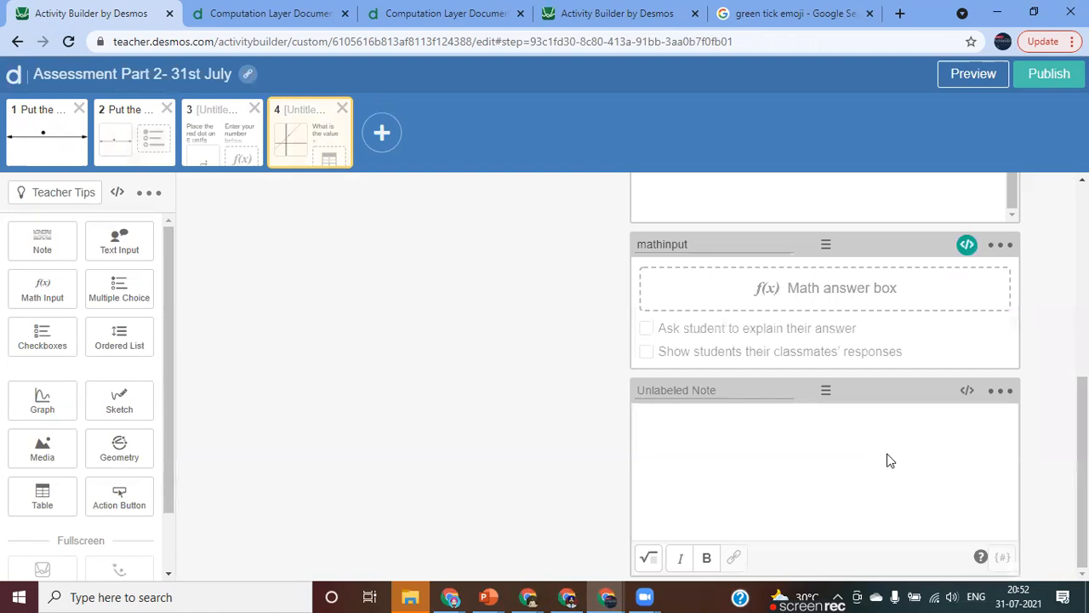
left_click(967, 392)
key("ctrl+v")
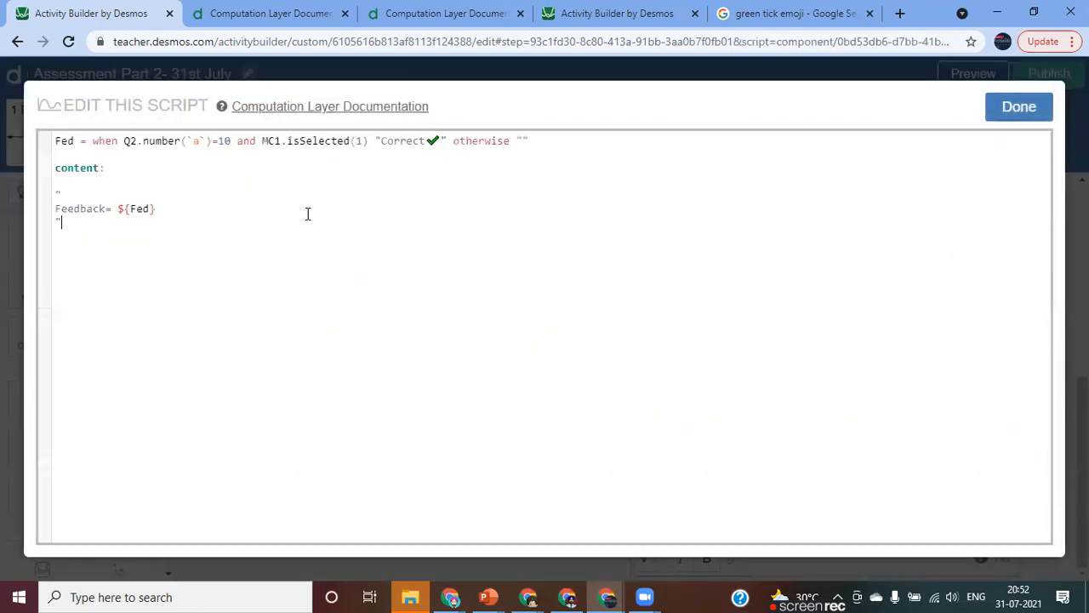
Replace the Q2.number(`a`) source in the feedback script's condition with mathinput.numericValue.
left_click(135, 147)
key("BackSpace")
key("BackSpace")
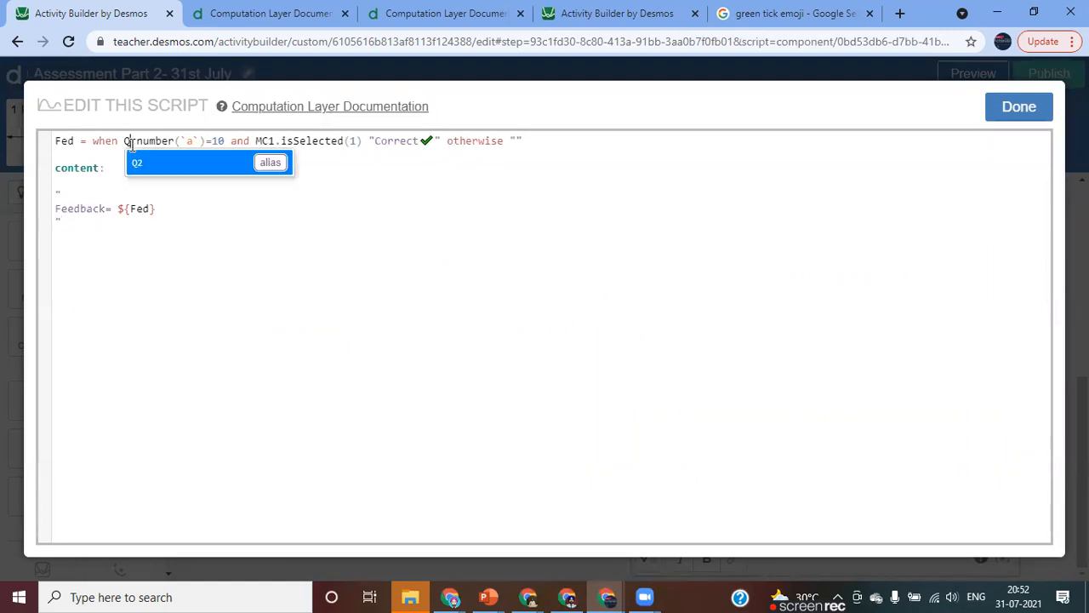
type("mathinput.")
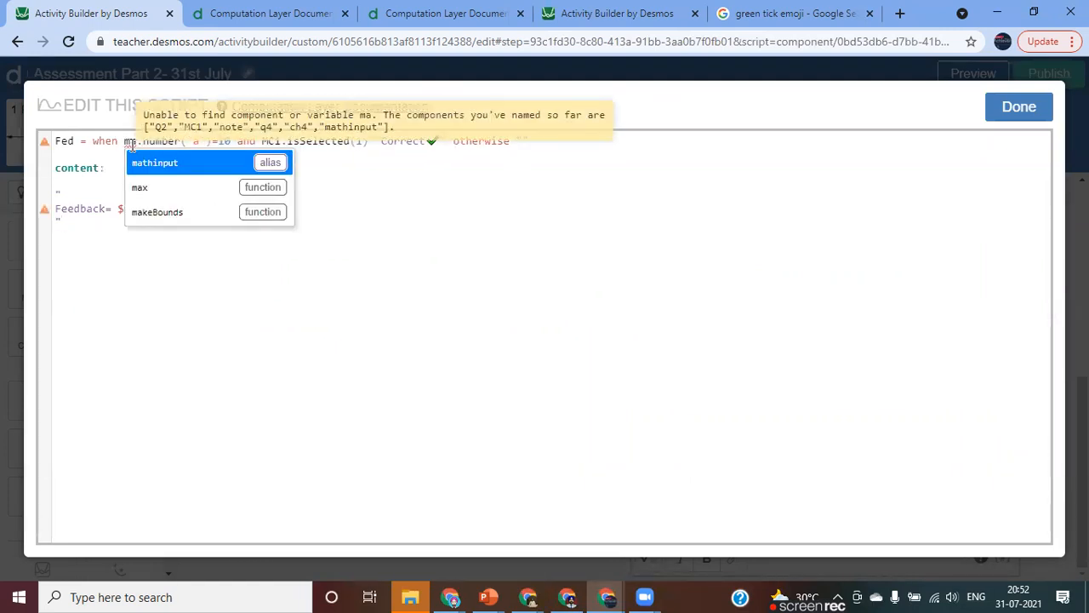
key("Right")
key("Right")
key("Right")
key("Right")
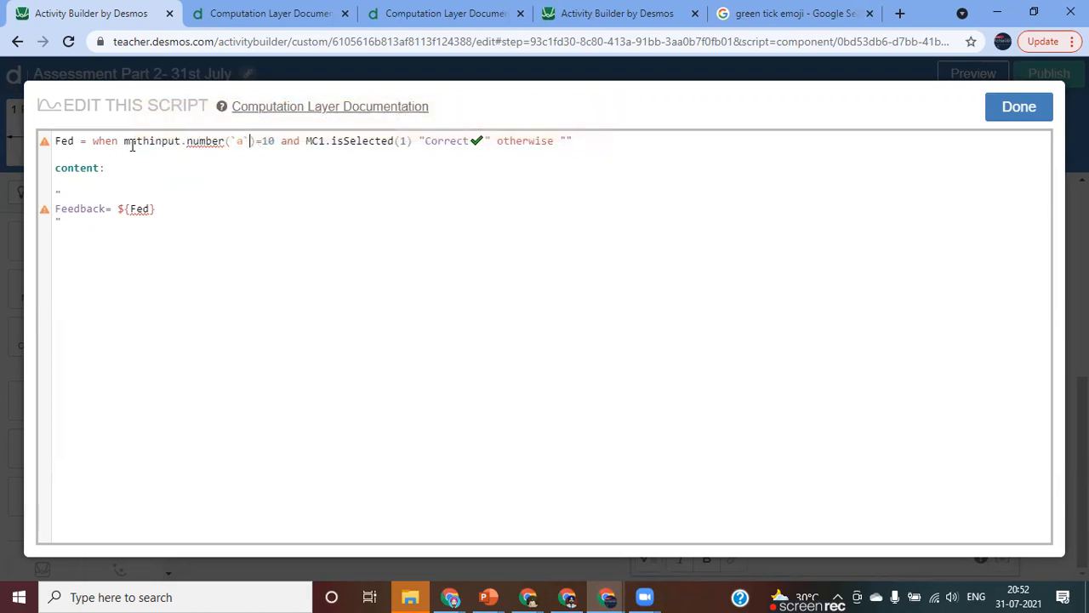
key("BackSpace")
key("BackSpace")
key("BackSpace")
key("BackSpace")
key("BackSpace")
key("BackSpace")
key("BackSpace")
key("BackSpace")
key("BackSpace")
key("BackSpace")
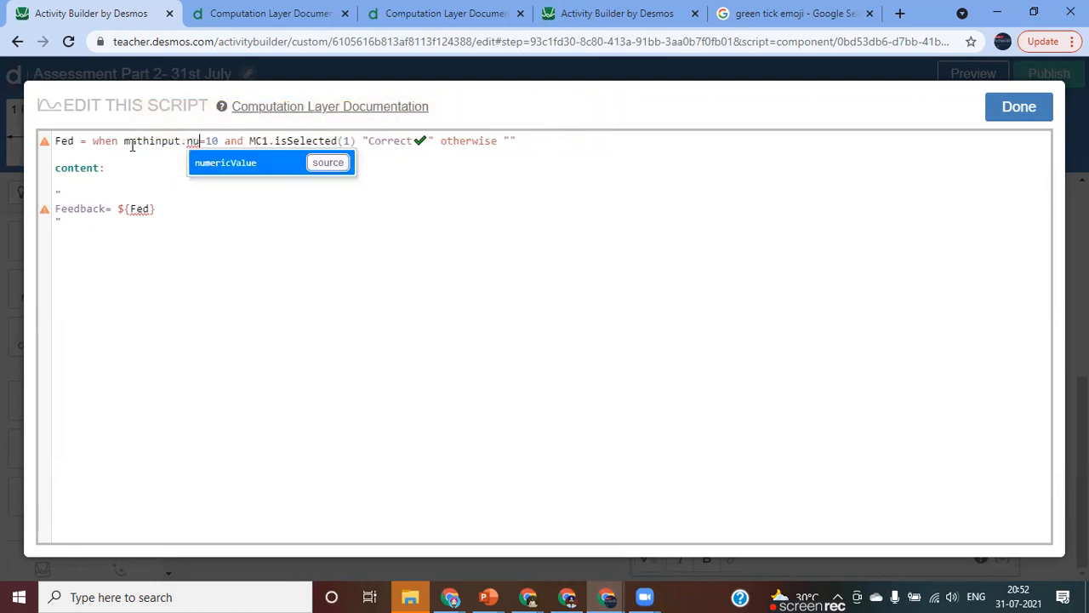
key("Return")
Set the number that mathinput.numericValue is compared with in the feedback script to 2.
key("Right")
key("Right")
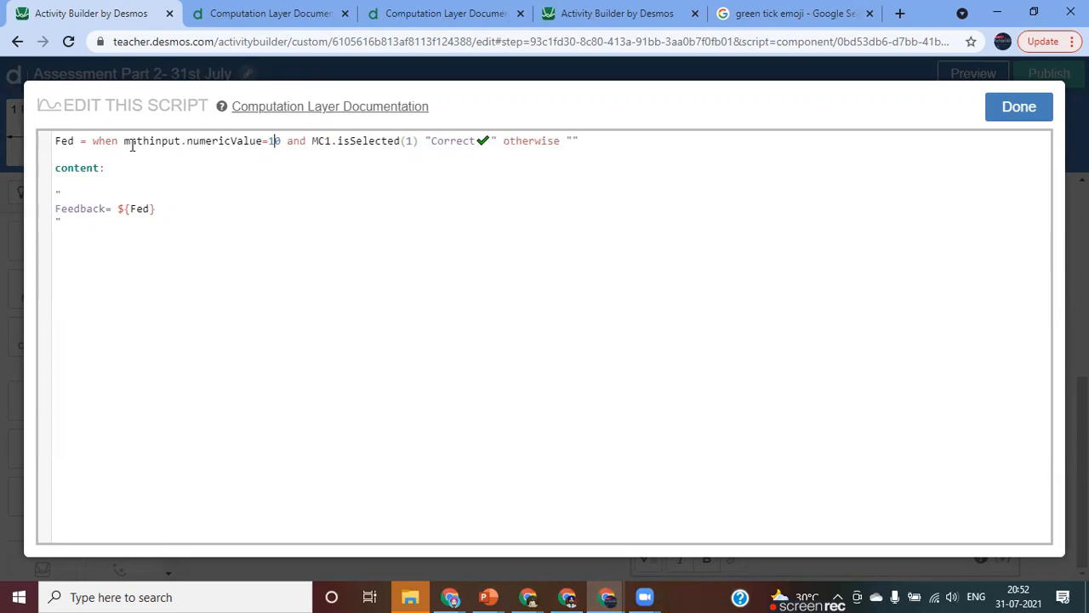
key("BackSpace")
key("BackSpace")
type("2")
Remove the "and MC1.isSelected(1)" part from the feedback condition and save the script.
key("shift+Right")
key("shift+Right")
key("shift+Right")
key("shift+Right")
key("shift+Right")
key("shift+Right")
key("shift+Right")
key("shift+Right")
key("shift+Right")
key("shift+Right")
key("shift+Right")
key("shift+Right")
key("shift+Right")
key("shift+Right")
key("shift+Right")
key("shift+Right")
key("shift+Right")
key("shift+Right")
key("shift+Right")
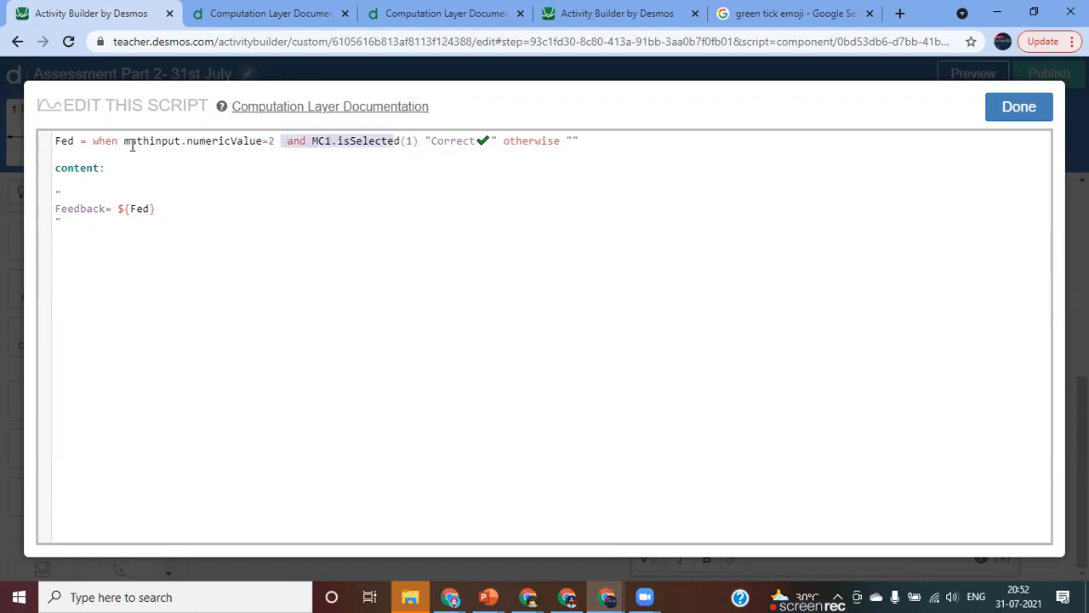
key("BackSpace")
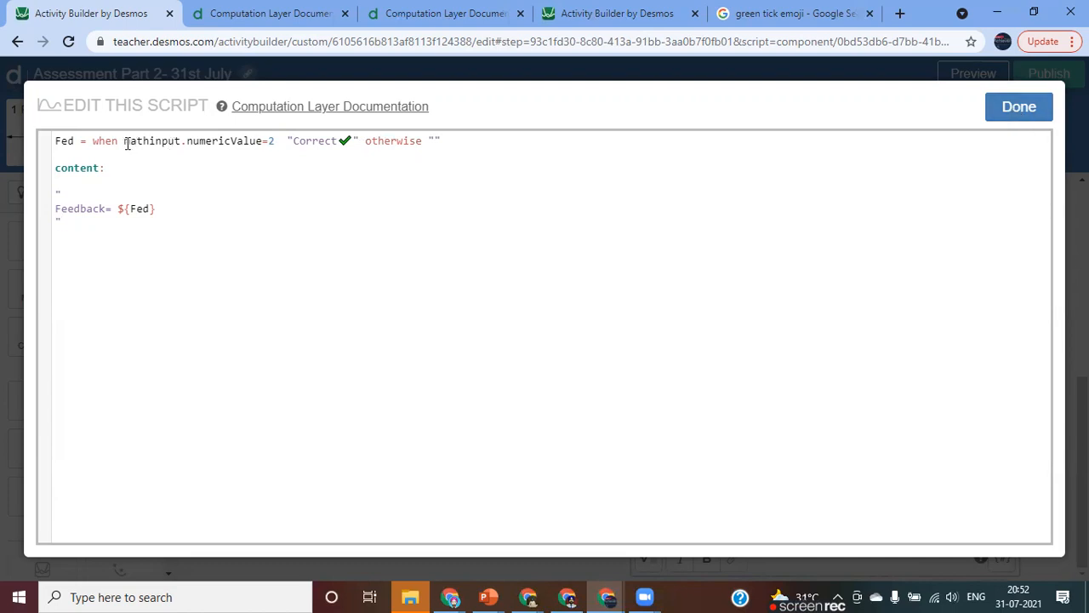
left_click(1014, 115)
Preview the fourth screen as a student and check that each Working Steps row accepts input.
scroll(774, 340, "up", 2)
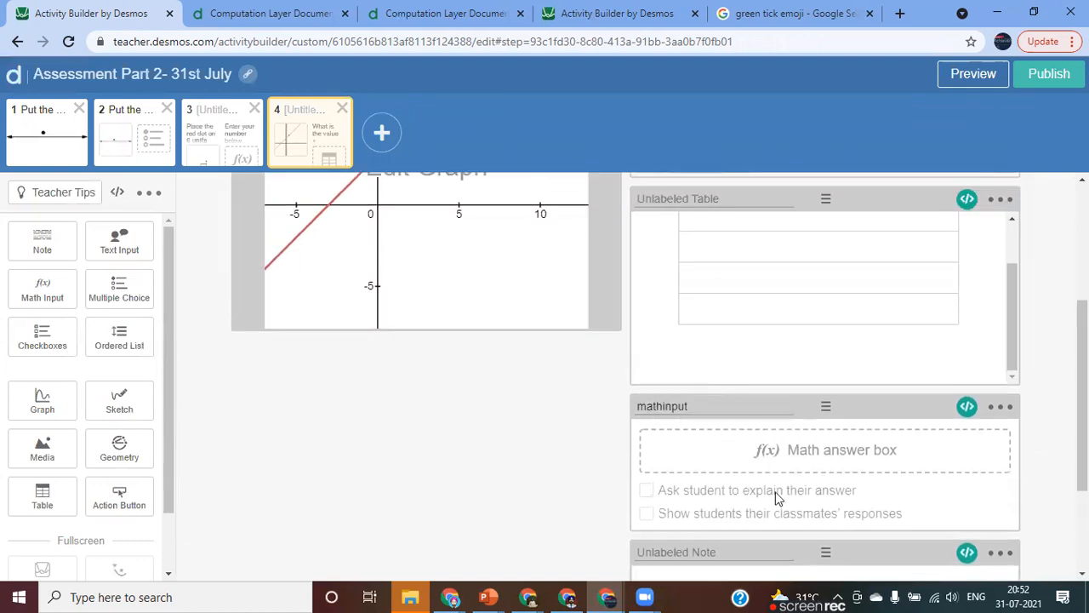
scroll(777, 497, "down", 2)
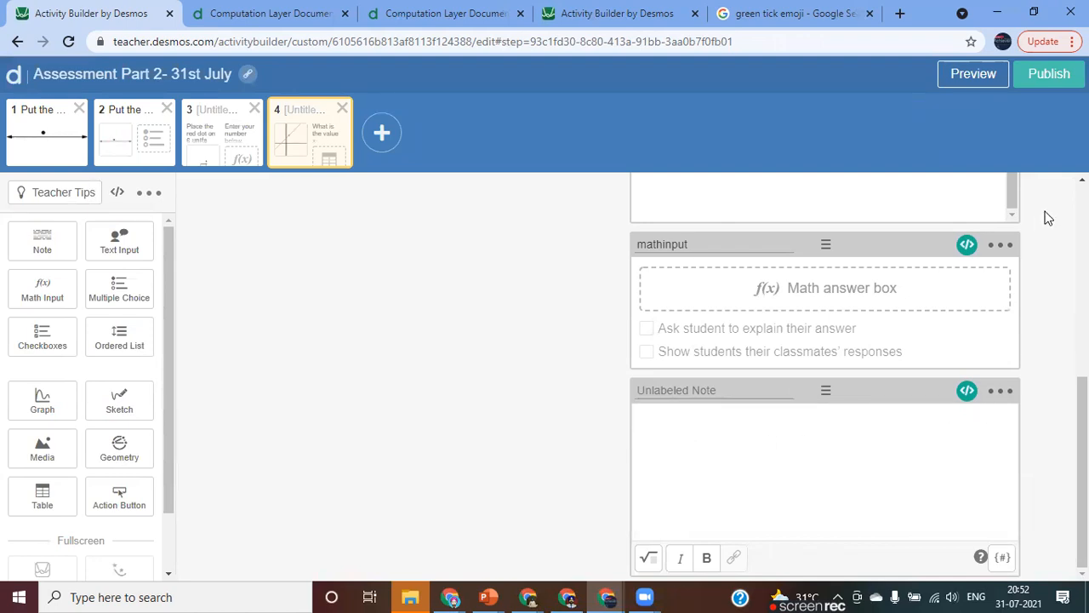
left_click(962, 83)
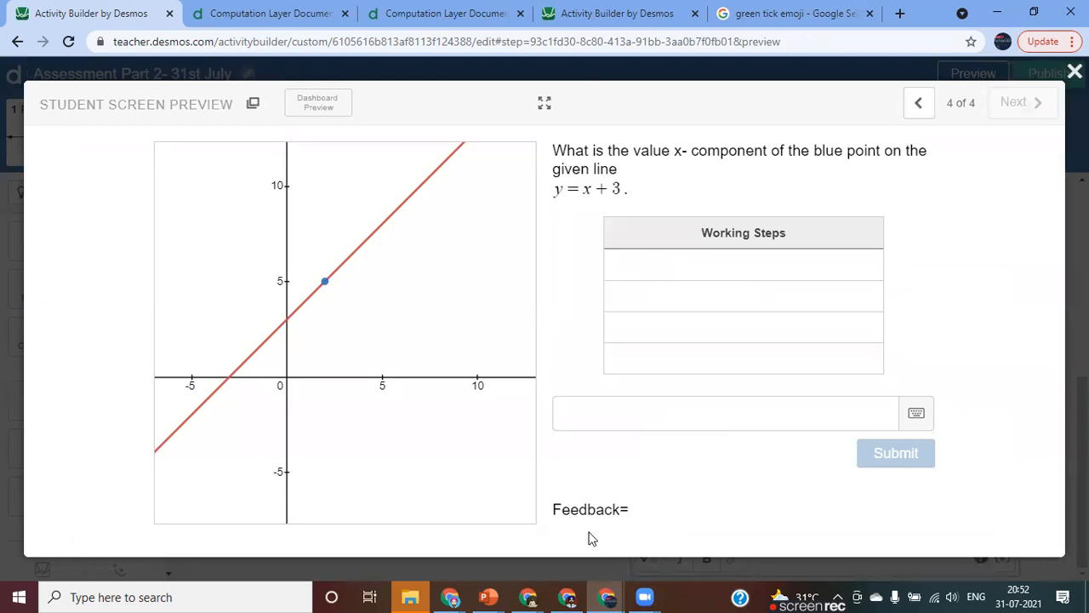
left_click(726, 269)
left_click(727, 296)
left_click(721, 327)
left_click(713, 358)
Test the feedback in the preview with the answers 2 and 3, and close the preview.
left_click(582, 421)
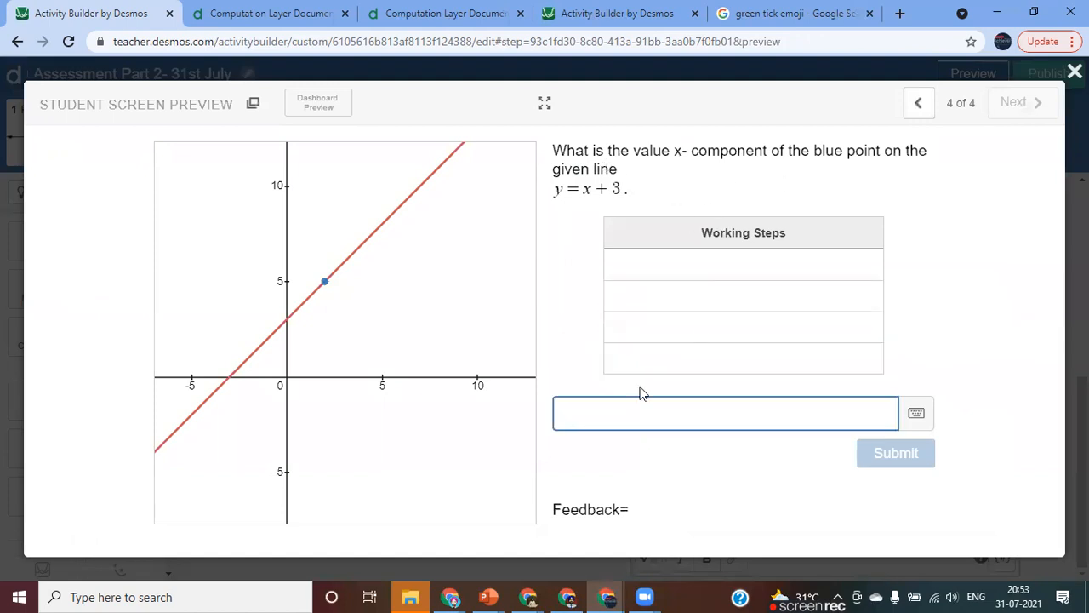
type("2")
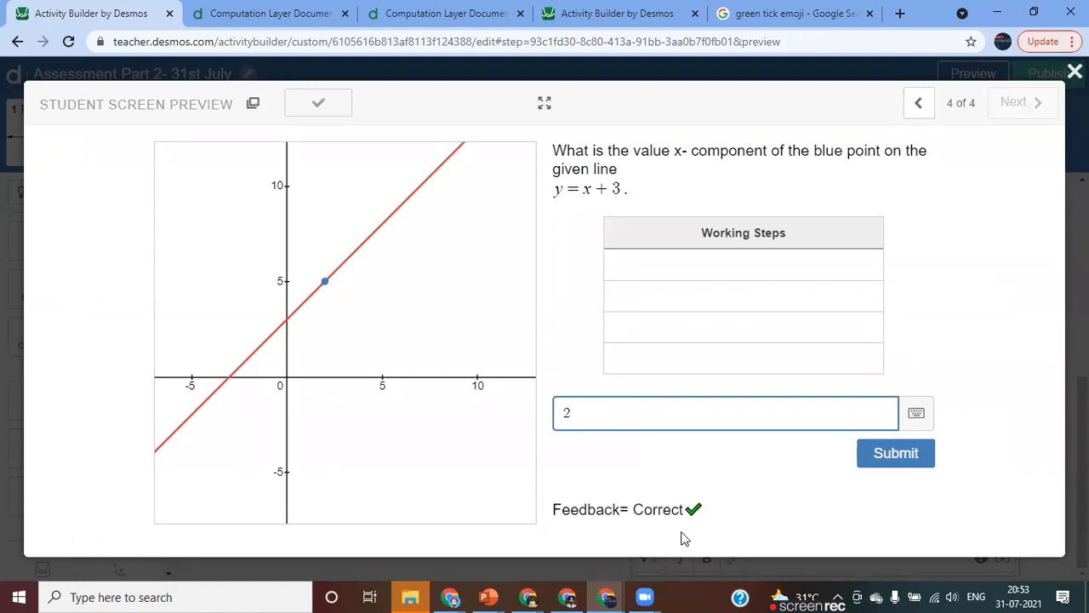
key("BackSpace")
type("3")
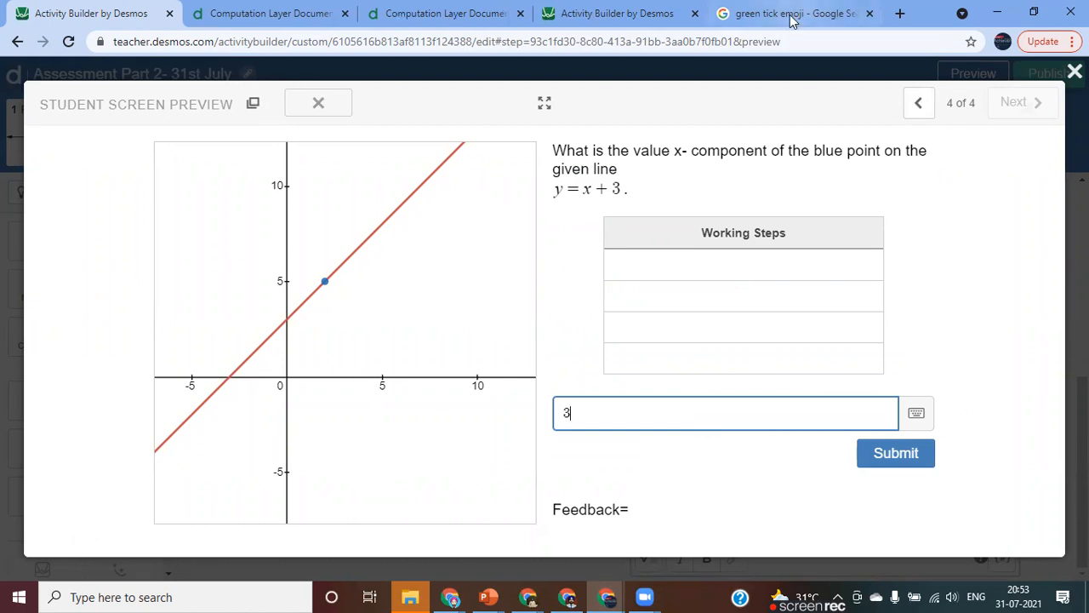
left_click(1075, 71)
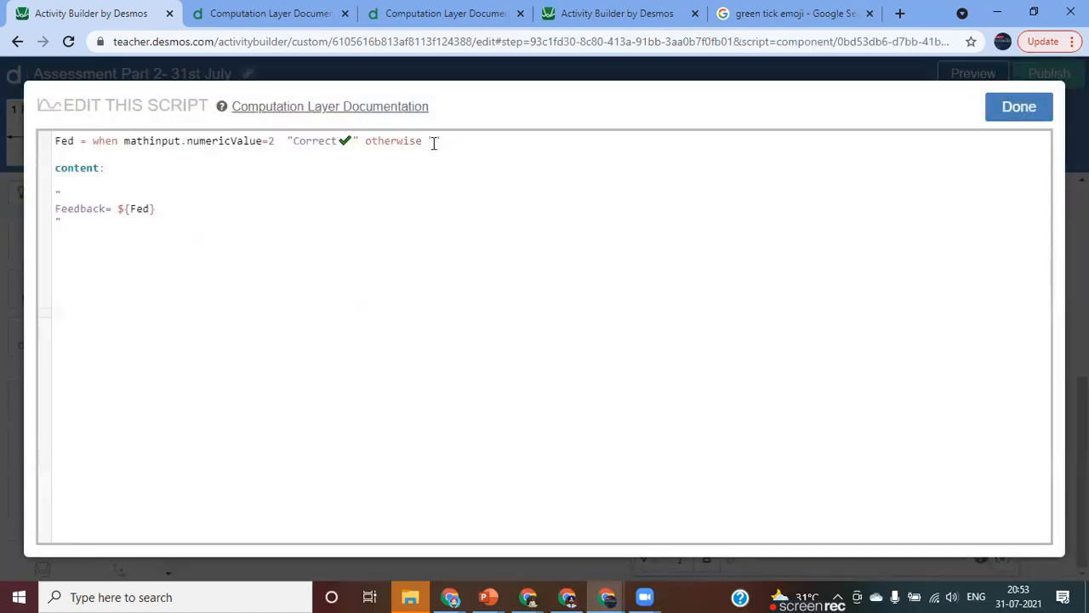
Set the otherwise text in the fourth screen's feedback script to "Try again" and save the script.
type("rong")
key("BackSpace")
key("BackSpace")
key("BackSpace")
key("BackSpace")
key("BackSpace")
type("Try again")
left_click(1019, 110)
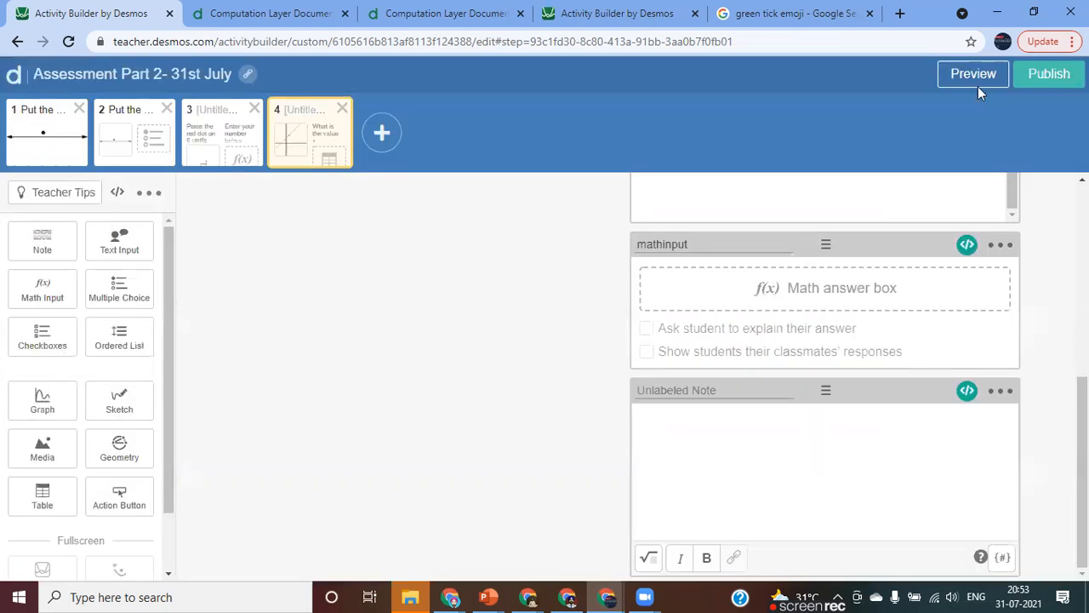
Preview the fourth screen and fill the first two Working Steps rows with x+3 and 5-3=2.
left_click(970, 82)
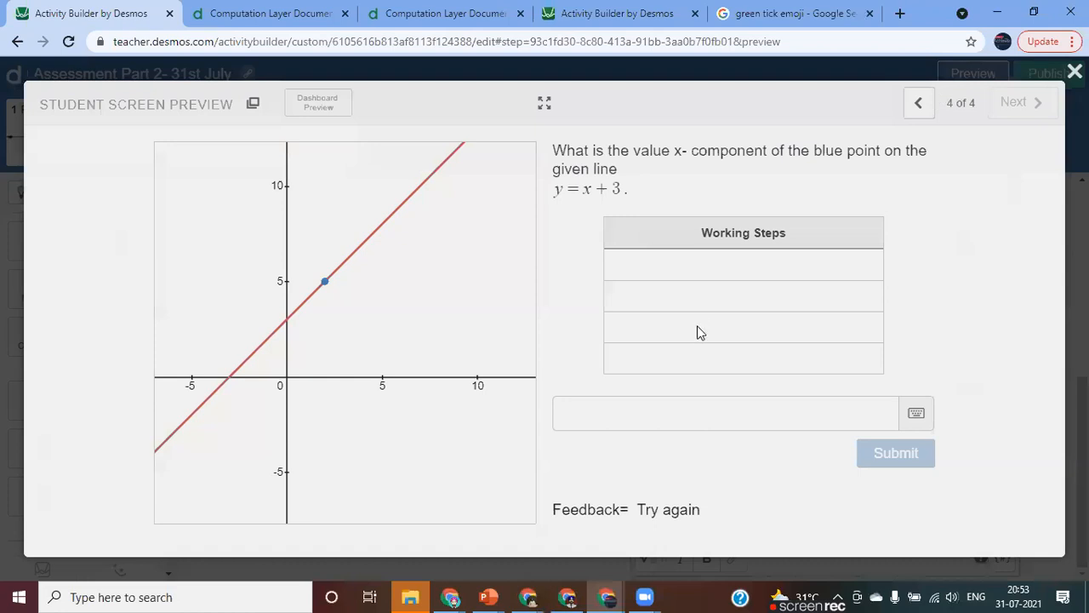
left_click(689, 266)
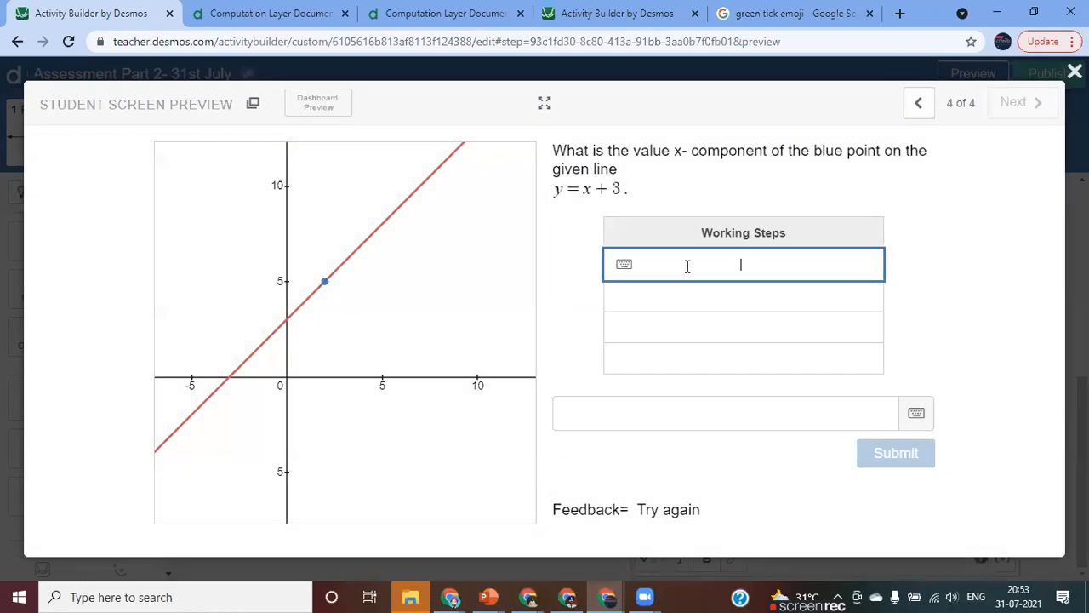
type("x+3")
key("Return")
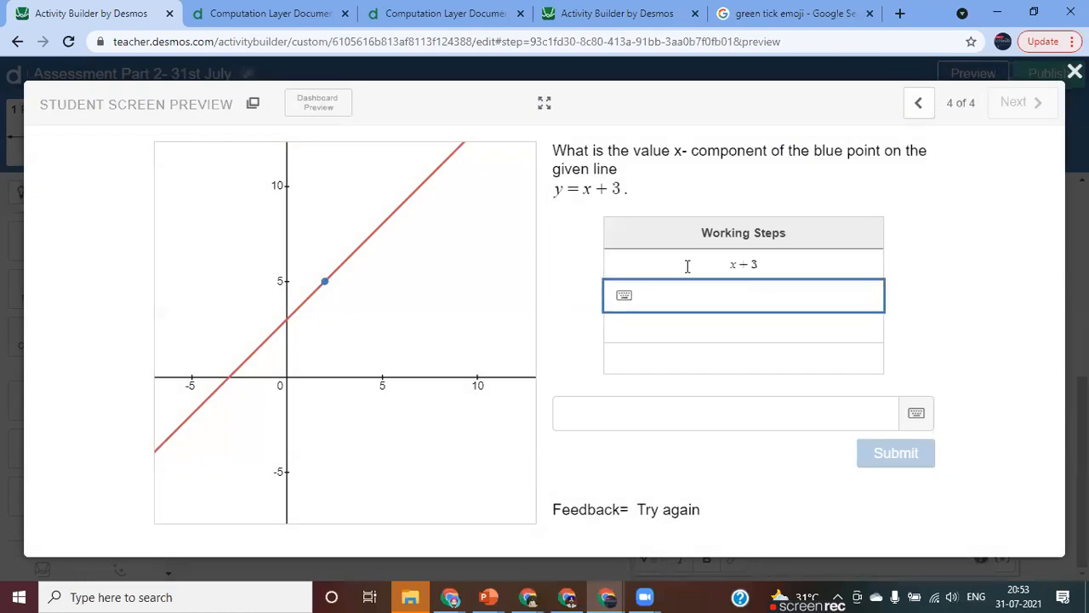
type("5-3=2")
key("Return")
Try 3 and 2 as answers in the preview to check both feedback messages, and close the preview.
left_click(584, 417)
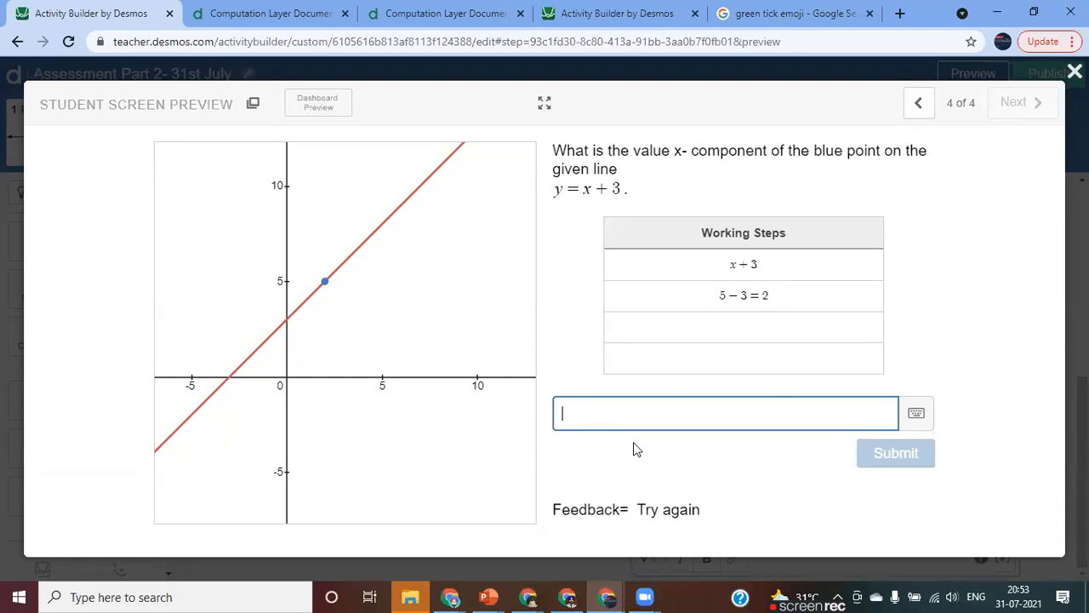
type("2")
key("BackSpace")
type("3")
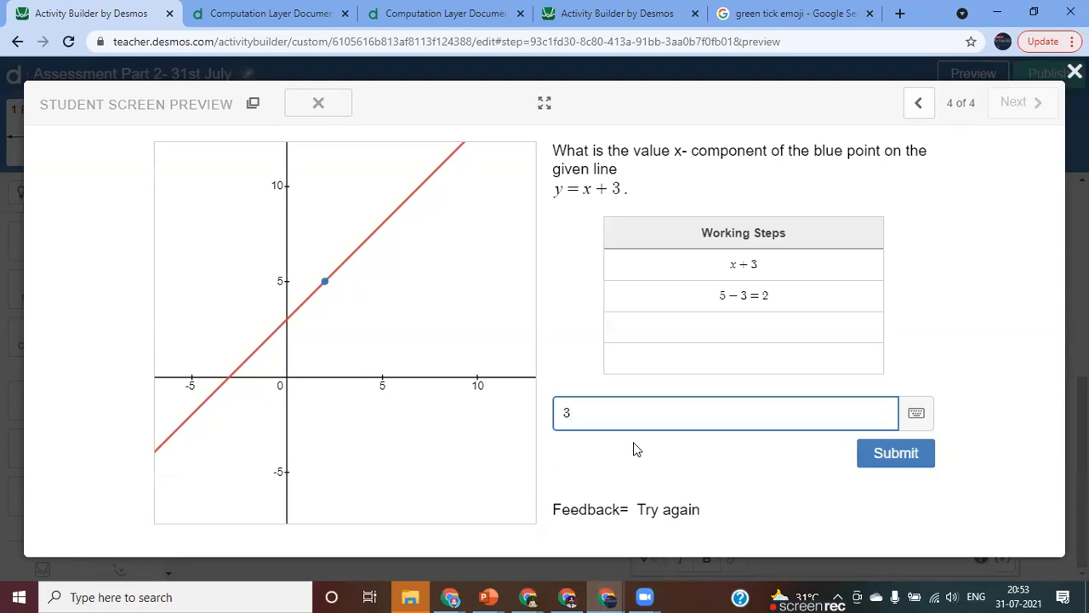
key("BackSpace")
type("2")
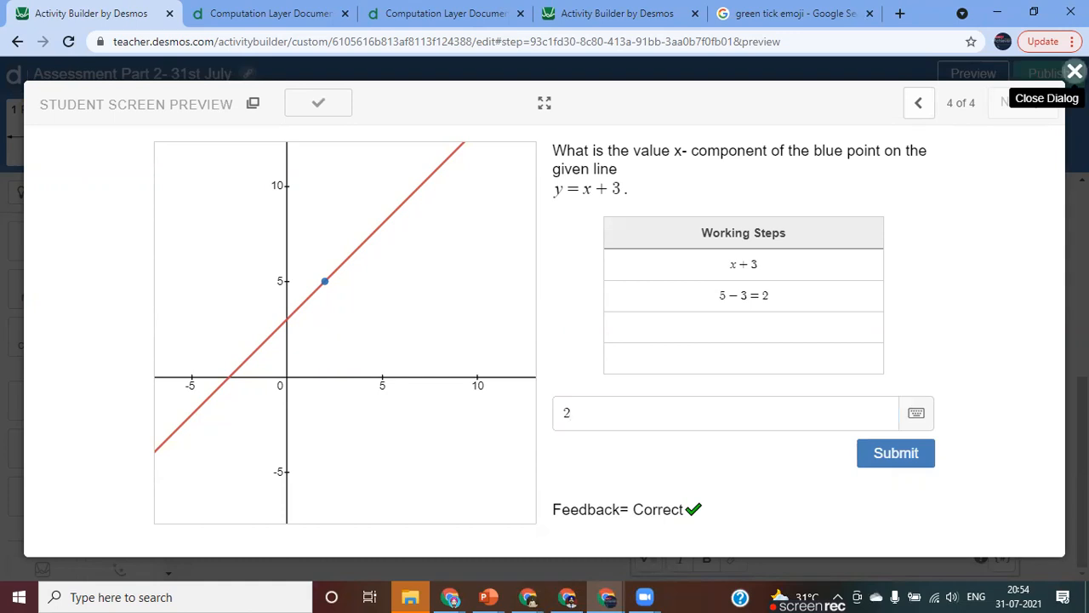
left_click(1074, 72)
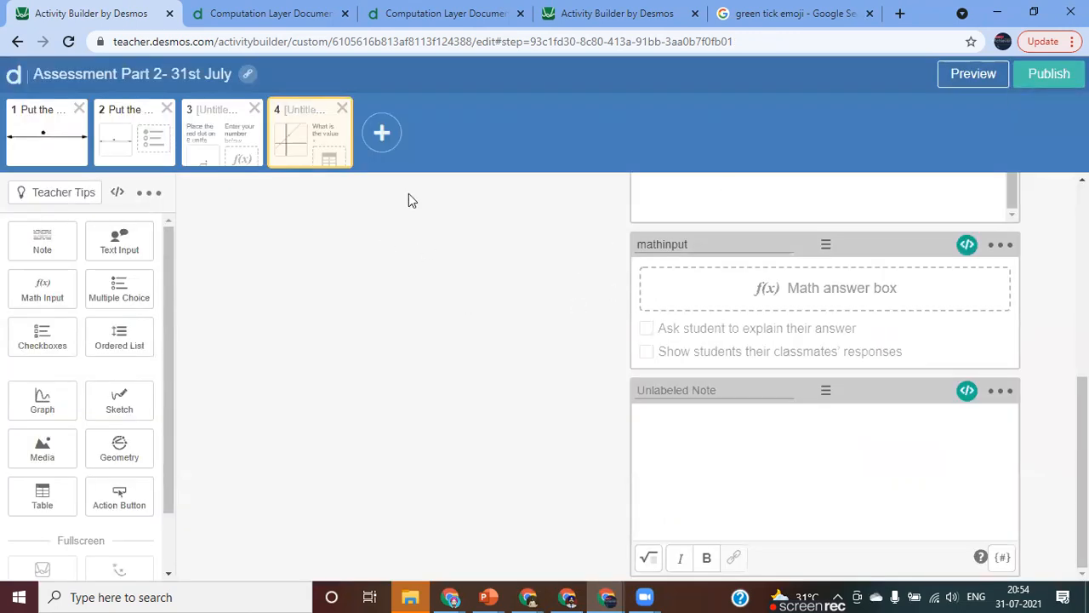
Copy the fourth screen from its student preview and paste it into a new fifth screen.
scroll(434, 308, "up", 5)
scroll(434, 308, "down", 4)
scroll(434, 316, "up", 4)
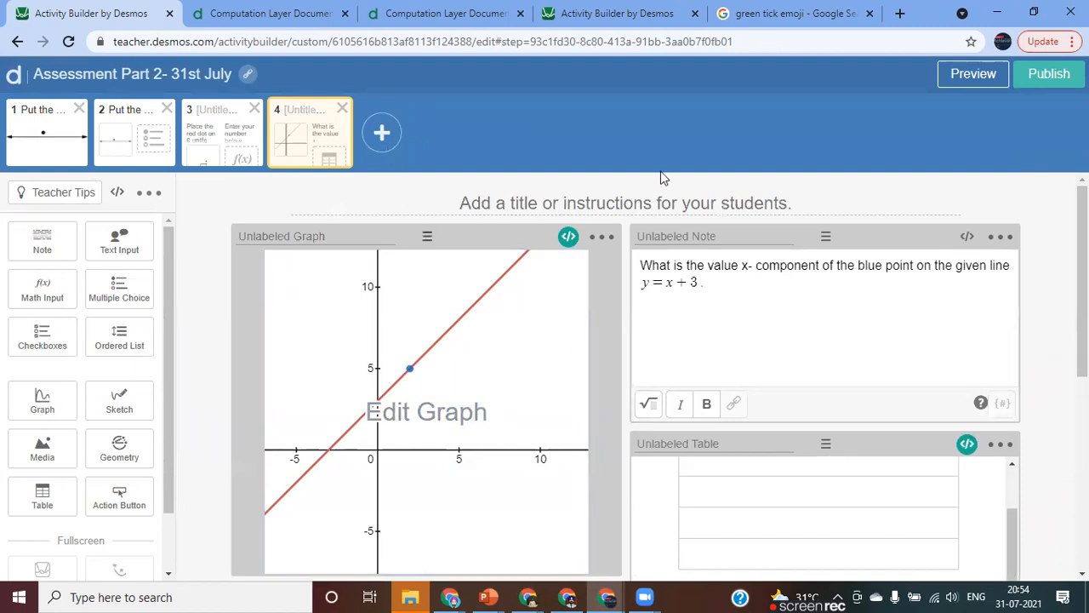
left_click(974, 74)
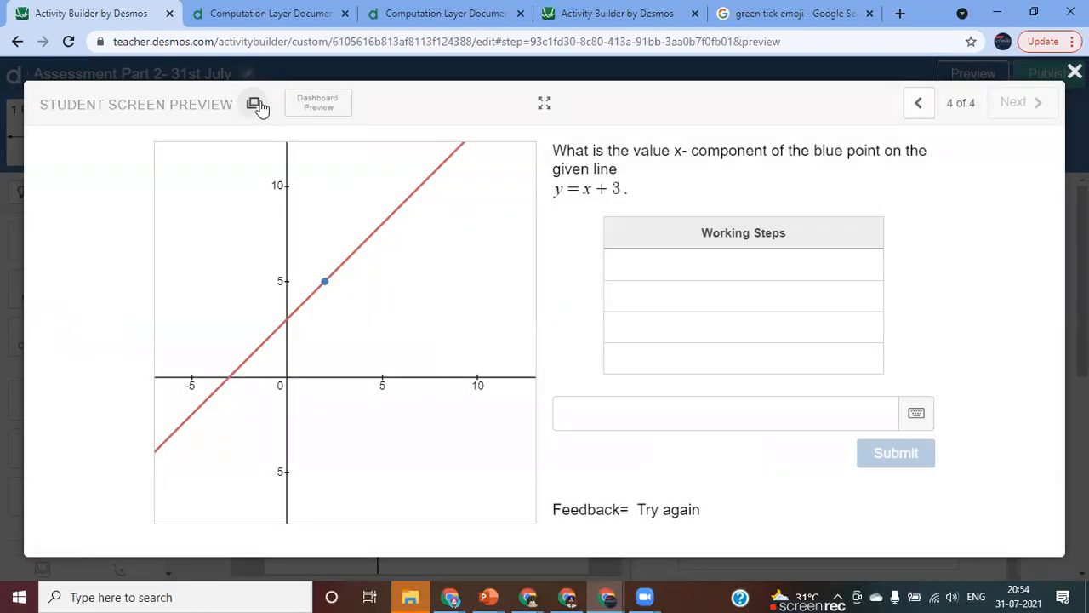
left_click(254, 104)
left_click(1074, 72)
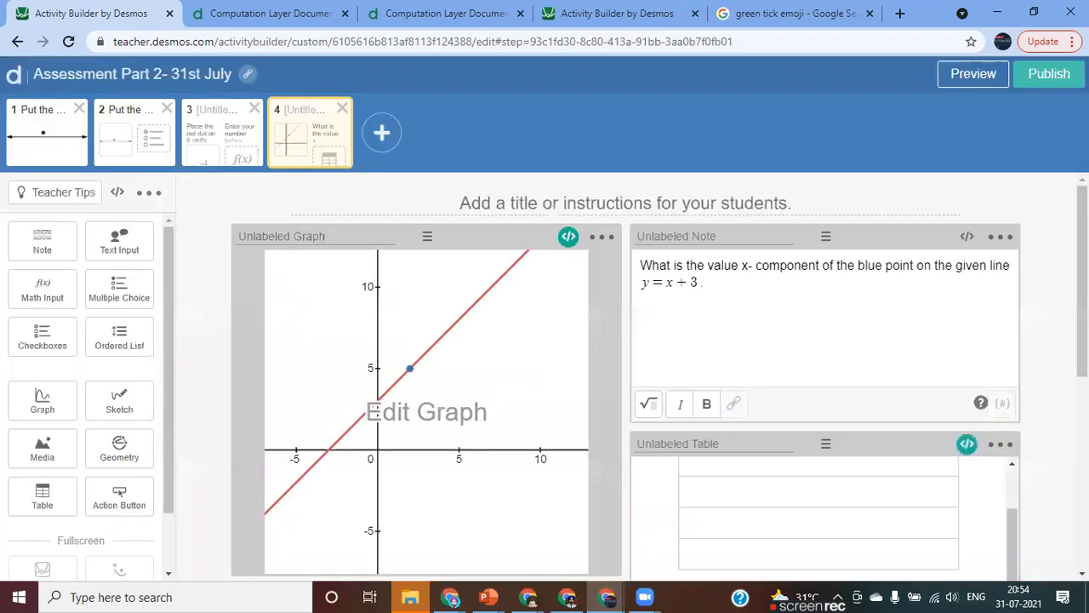
left_click(379, 136)
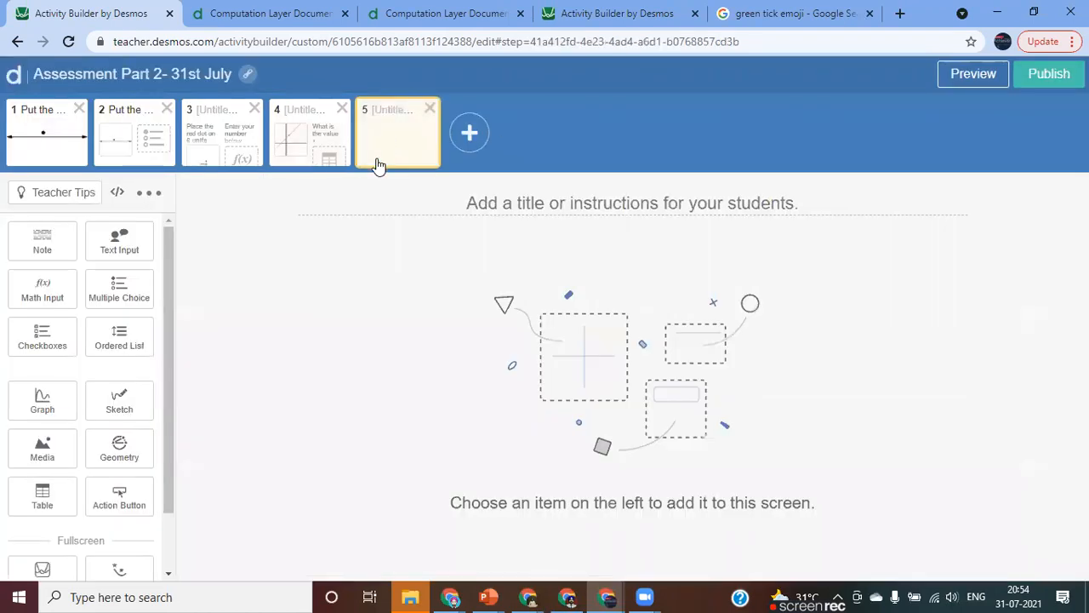
key("ctrl+v")
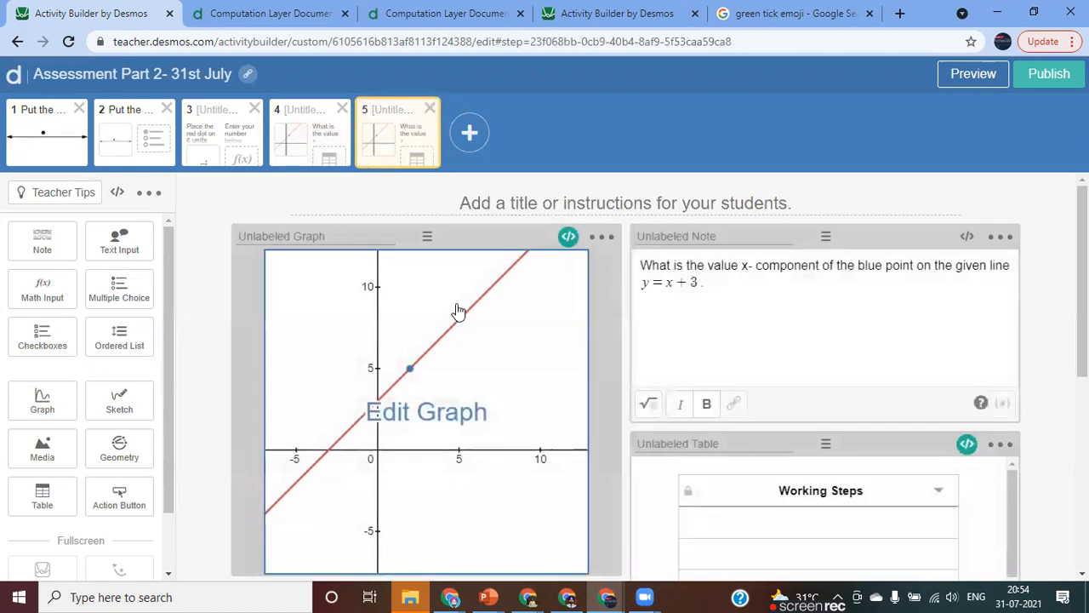
Open the fifth screen's graph for editing and replace the line equation y=3+x with f(x).
left_click(442, 408)
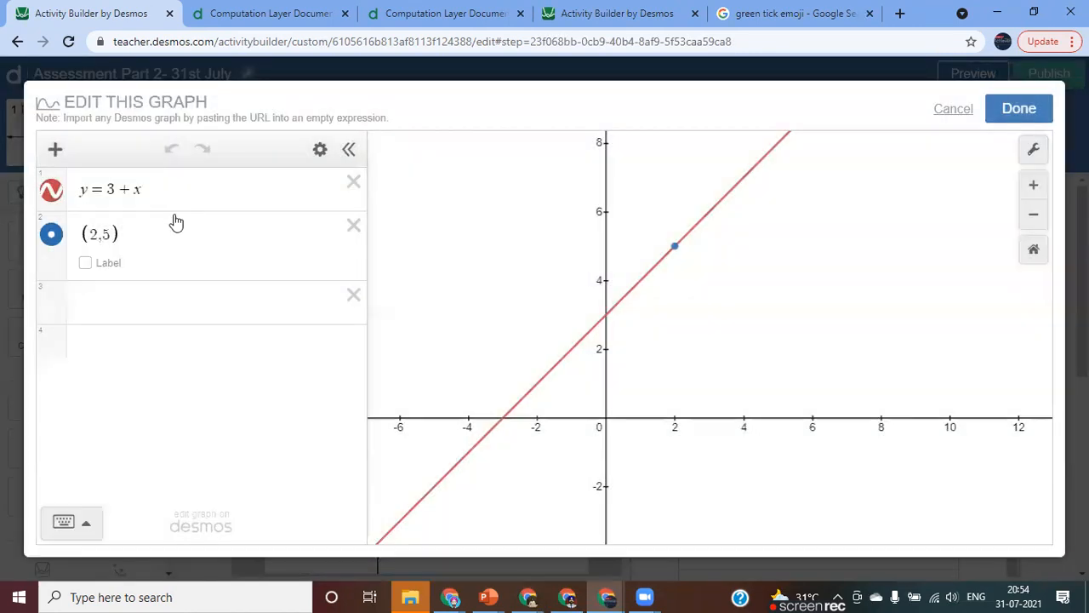
left_click(159, 194)
key("BackSpace")
key("BackSpace")
key("BackSpace")
key("BackSpace")
key("BackSpace")
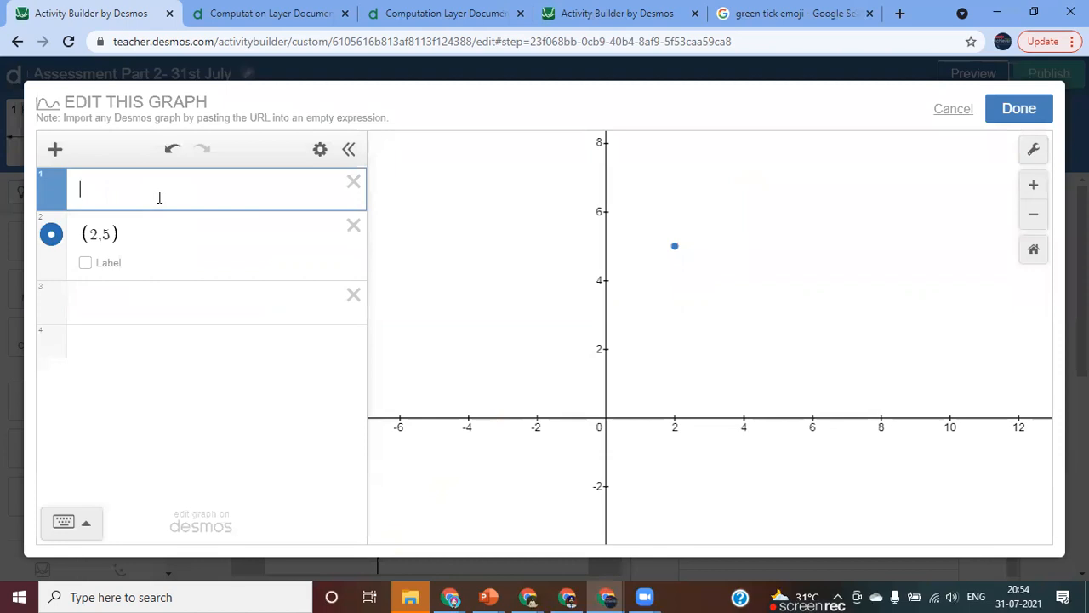
type("f(x)")
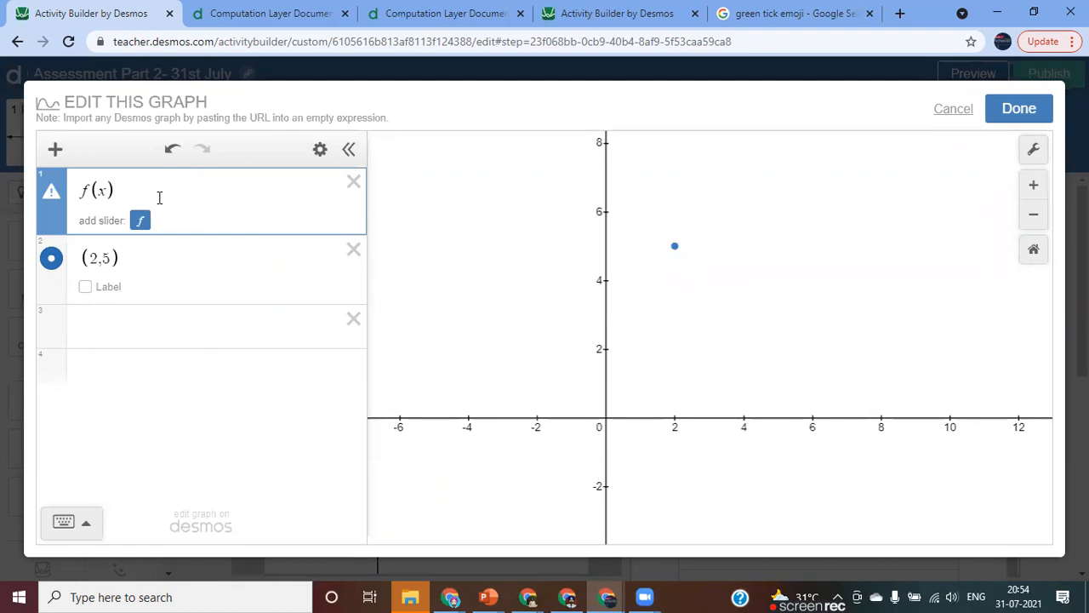
Try a slider for f with the value 0, and delete the slider.
key("Return")
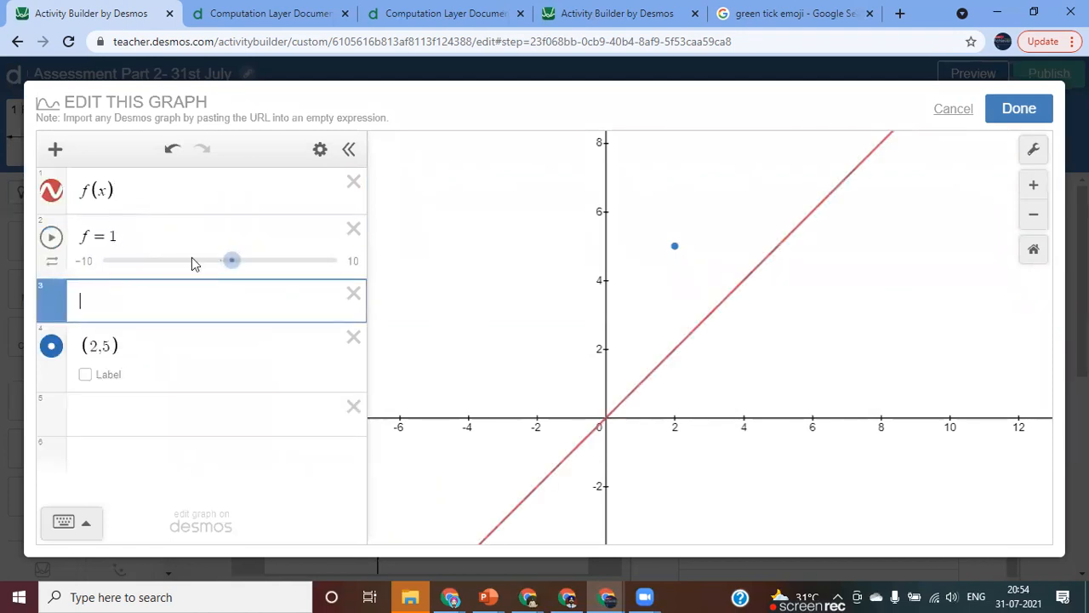
mouse_move(233, 261)
left_mouse_down()
mouse_move(263, 267)
mouse_move(226, 269)
left_mouse_up()
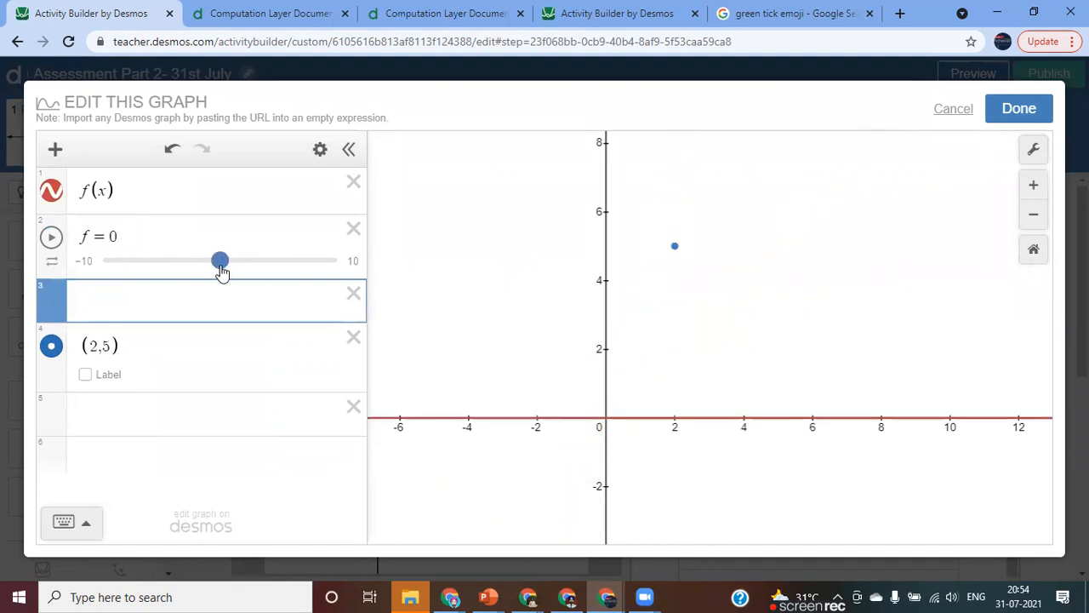
left_click(353, 229)
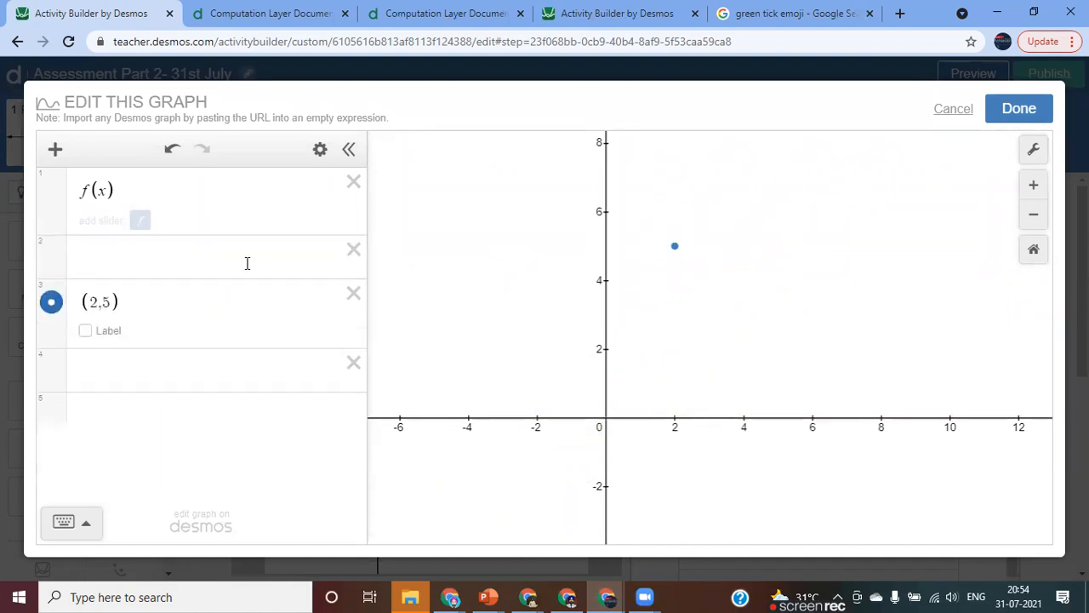
Add the point (4,7) to the fifth screen's graph in the empty expression row above (2,5).
left_click(176, 264)
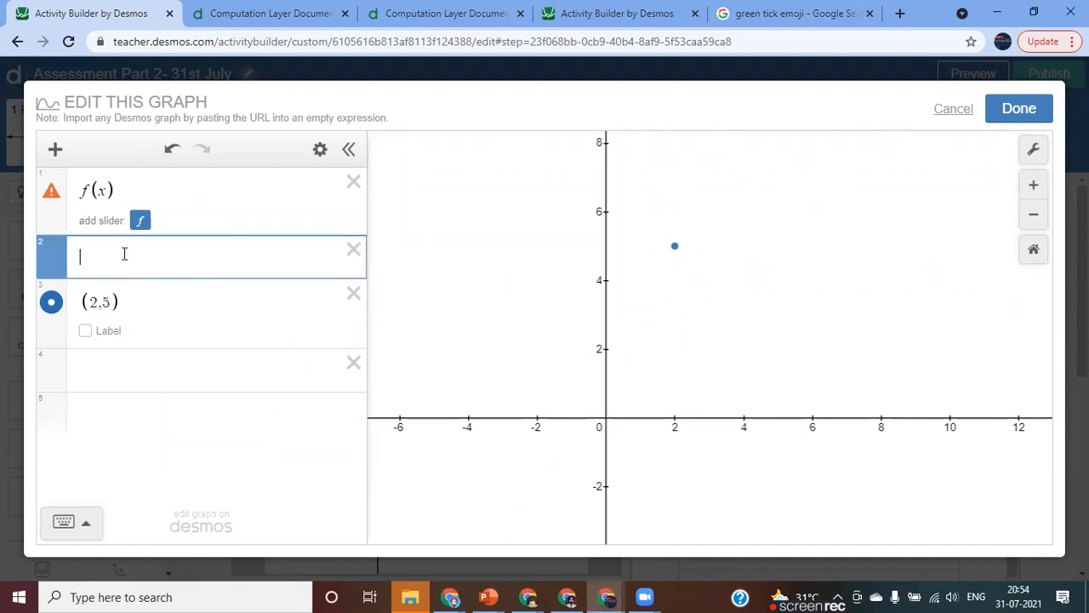
type("()")
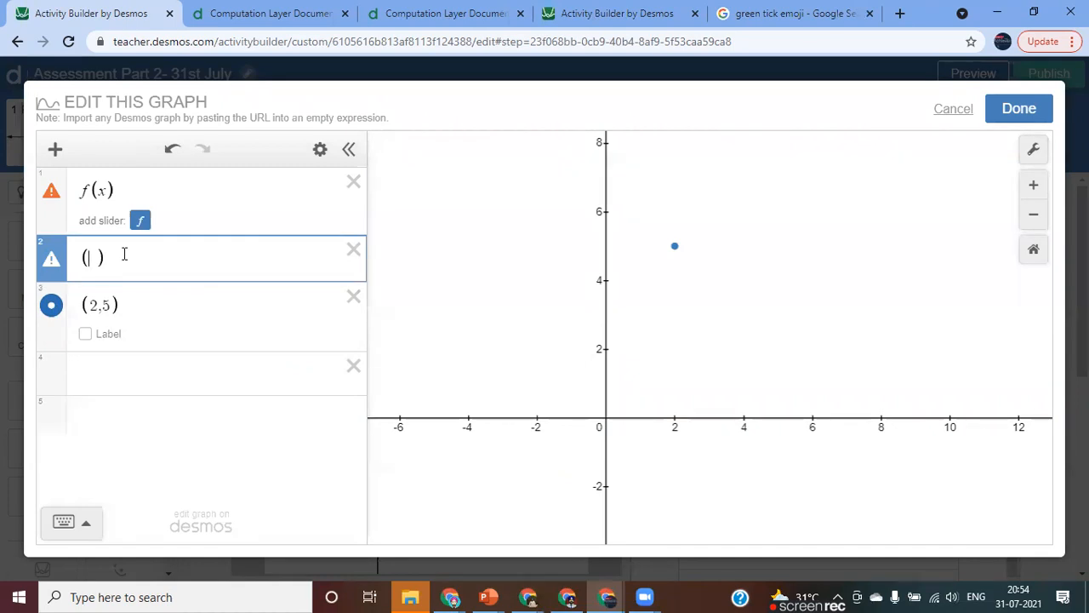
type("3,")
key("BackSpace")
key("BackSpace")
type("4,7")
key("Right")
Turn on the labels of both points, (4,7) and (2,5), and save the graph.
left_click(86, 289)
left_click(86, 357)
left_click_drag(848, 316, 776, 360)
left_click(1025, 111)
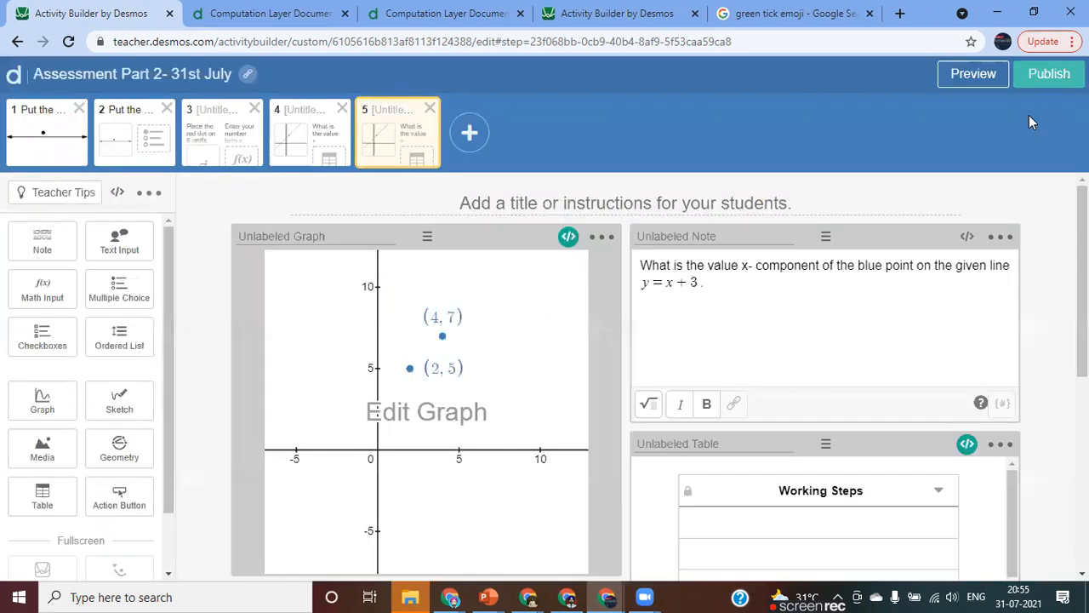
Replace the question note's text with "write the equation of a line passess through (2,5) and (4, 7).".
left_click(650, 272)
key("ctrl+a")
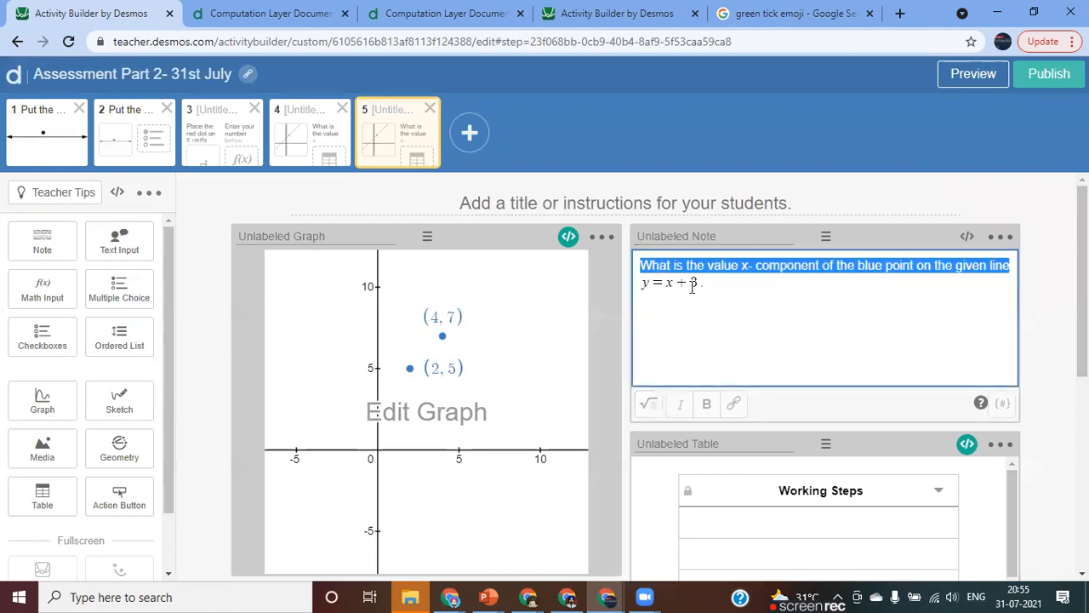
key("BackSpace")
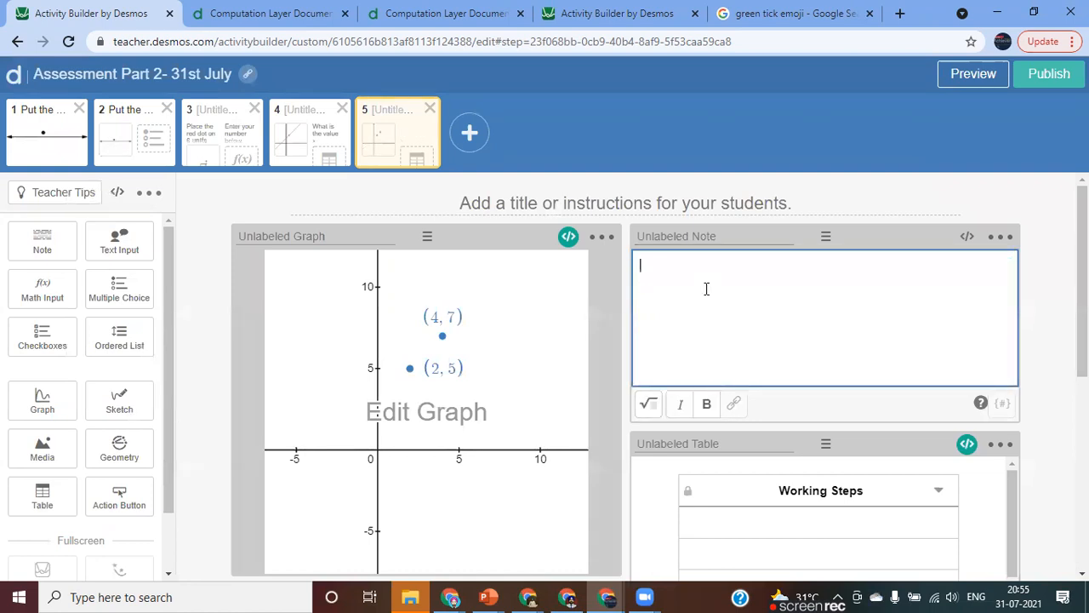
type("write the equat")
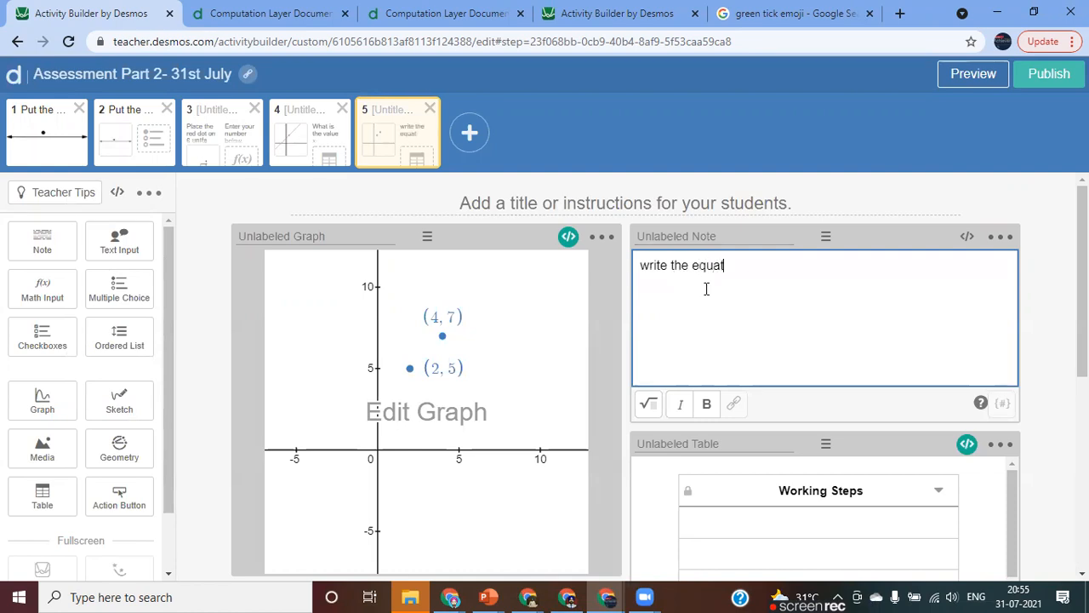
type("ion of a loine")
key("BackSpace")
key("BackSpace")
key("BackSpace")
key("BackSpace")
key("BackSpace")
key("BackSpace")
type("line passes")
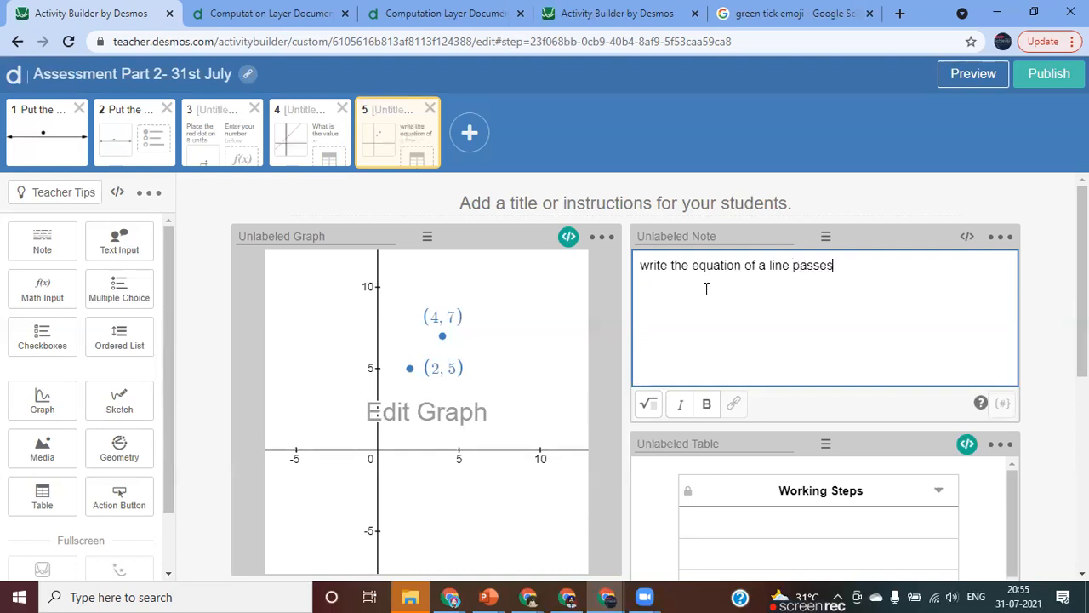
type("s th")
type("rough")
type(" ()")
type("2,5")
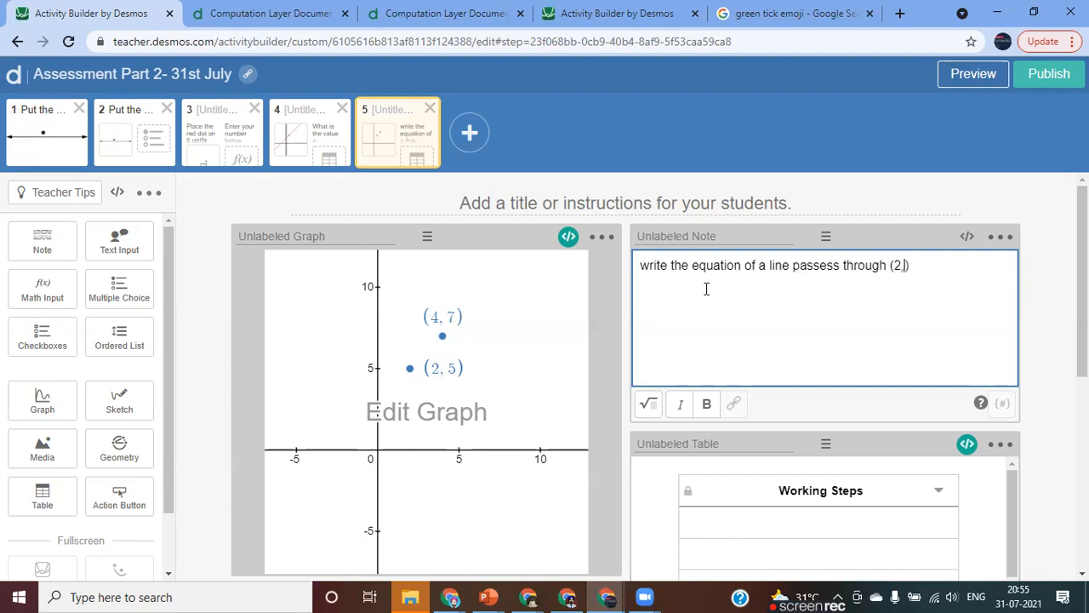
type(" and ()4, 7).")
Review the mathinput component's script and the graph's expressions, closing both editors without changes.
scroll(740, 375, "down", 4)
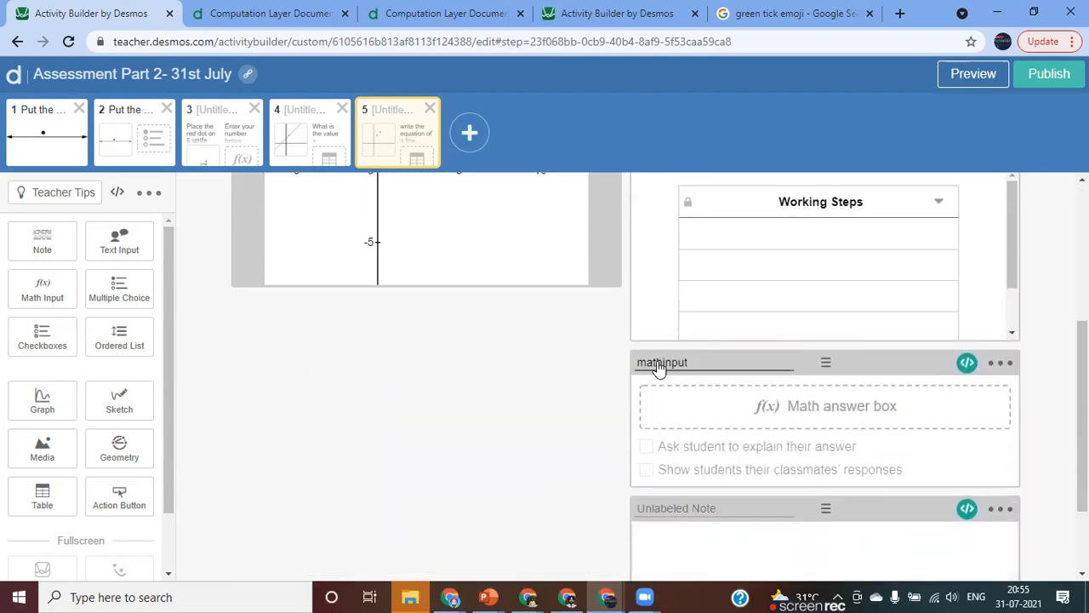
scroll(711, 367, "up", 3)
scroll(707, 361, "down", 2)
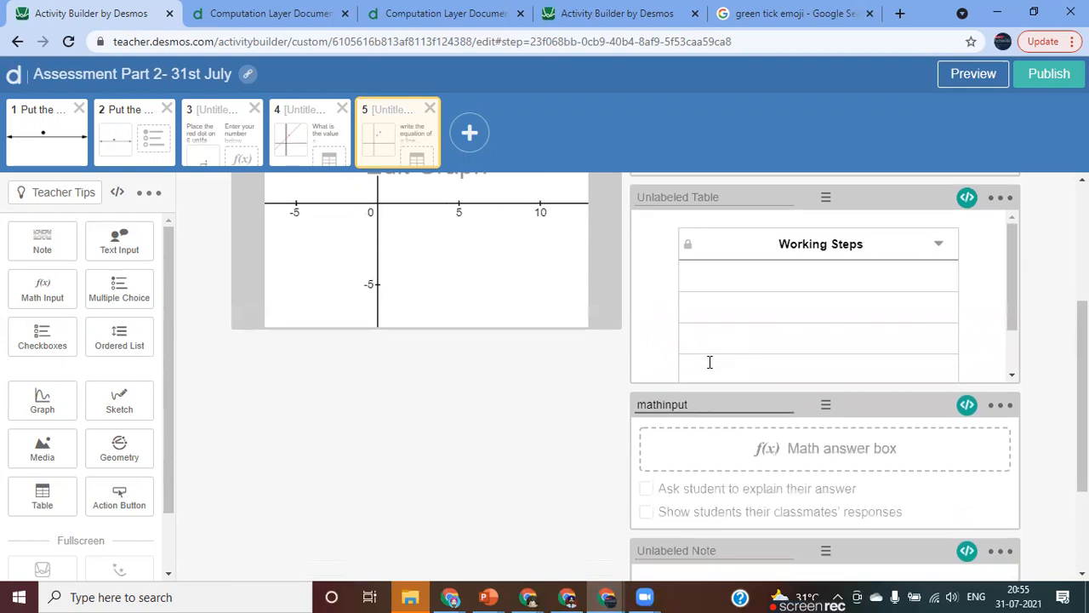
left_click(967, 401)
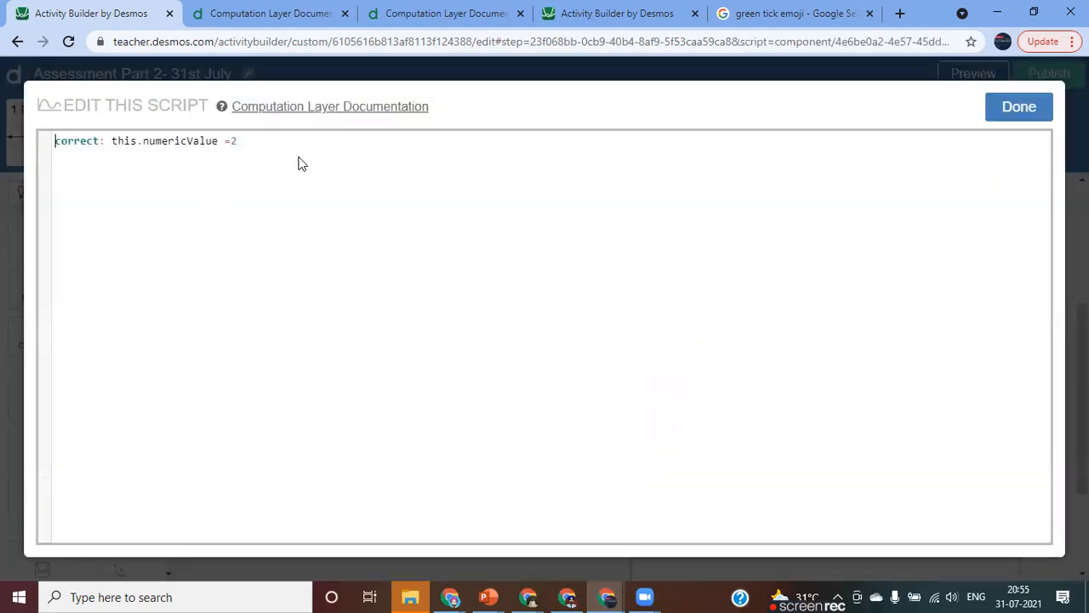
left_click(1009, 117)
scroll(788, 345, "up", 3)
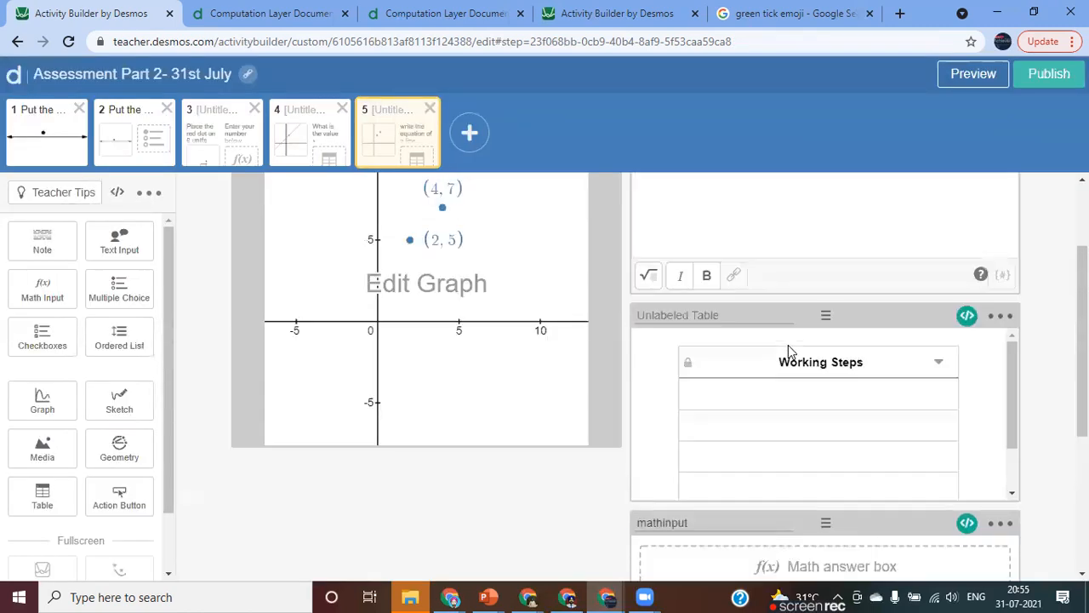
left_click(437, 413)
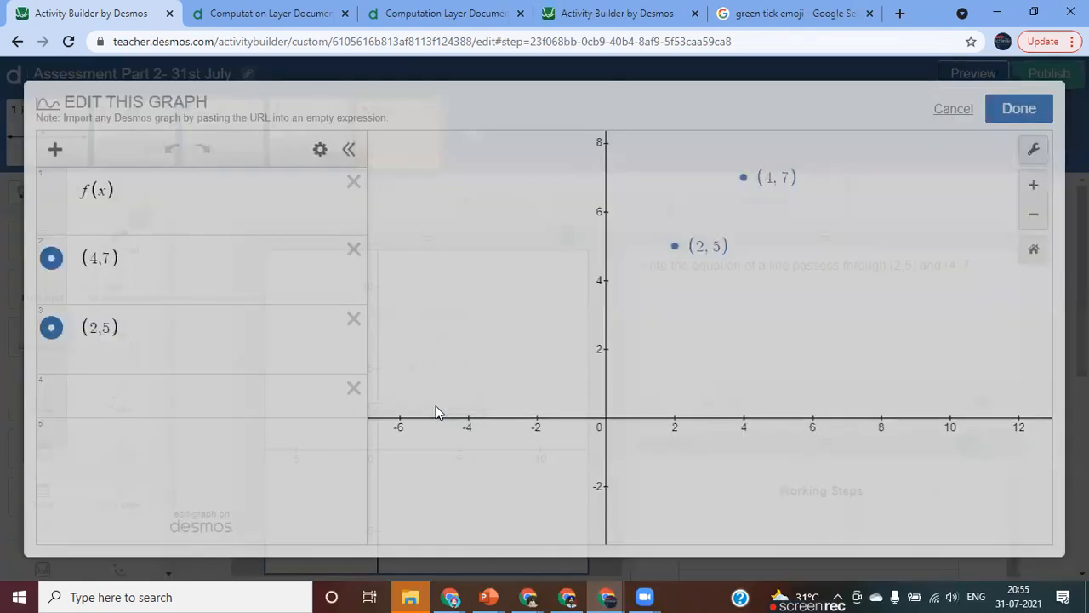
left_click(1014, 110)
Try x+3 as the answer in the fifth screen's student preview, and close the preview.
left_click(972, 75)
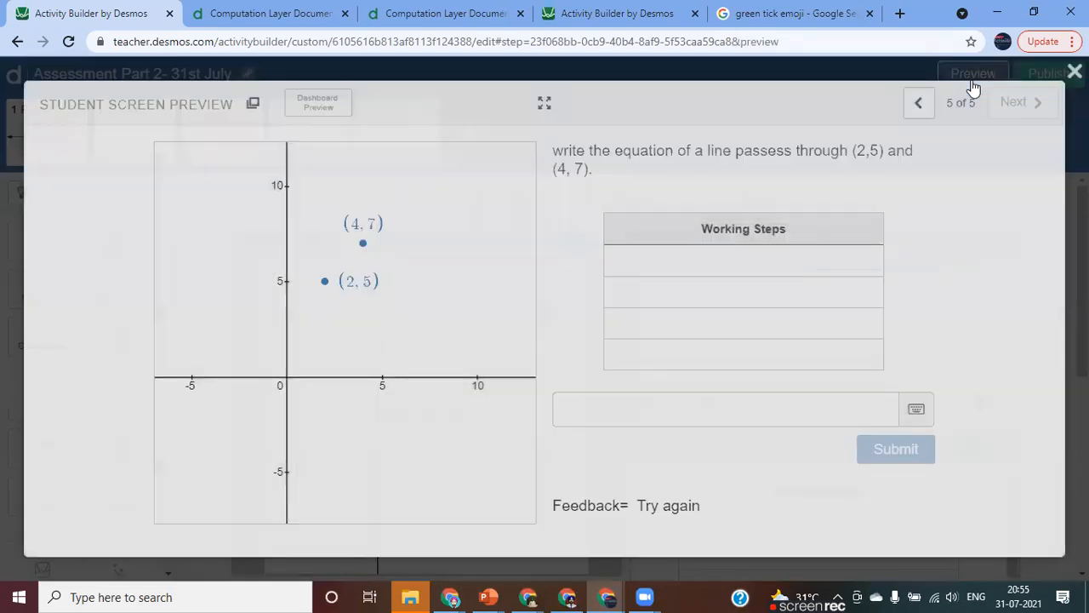
left_click(576, 418)
type("x=3")
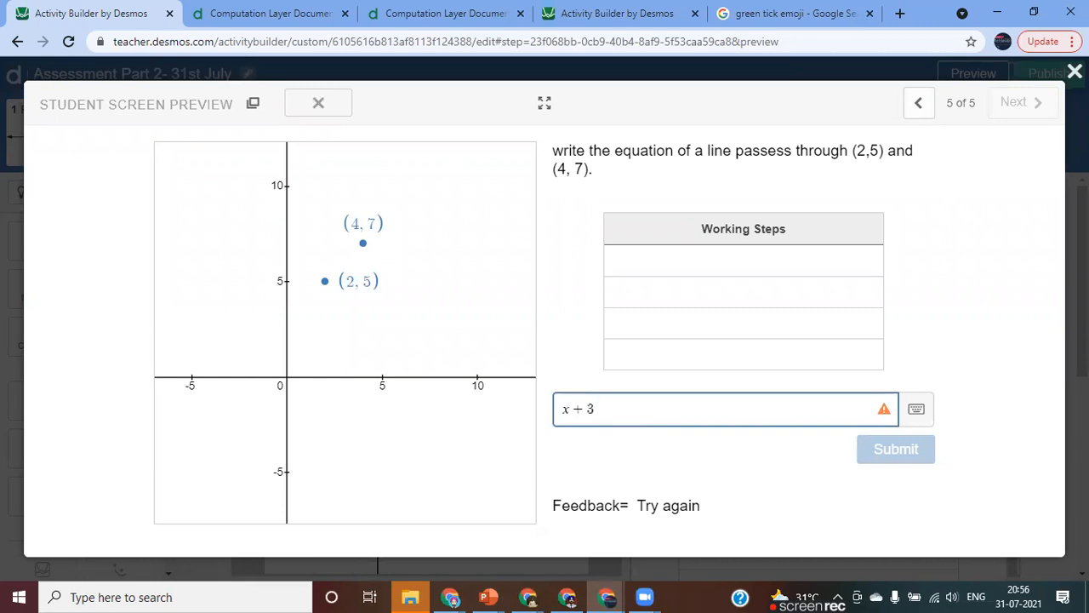
left_click(1075, 72)
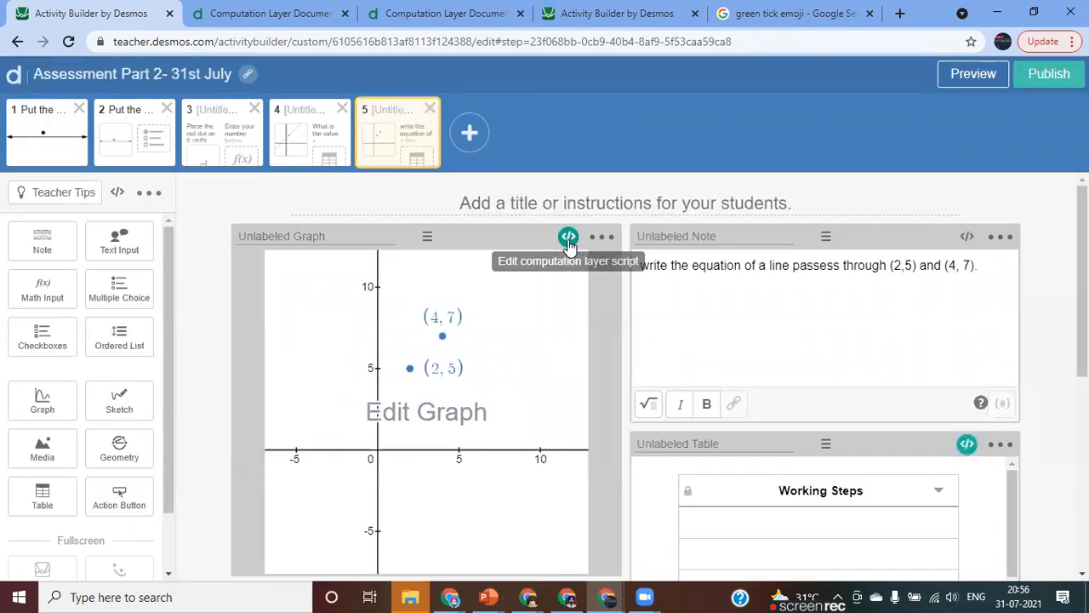
Start a third line in the graph's computation layer script with function(`f`): simpleFunction().
scroll(737, 451, "down", 4)
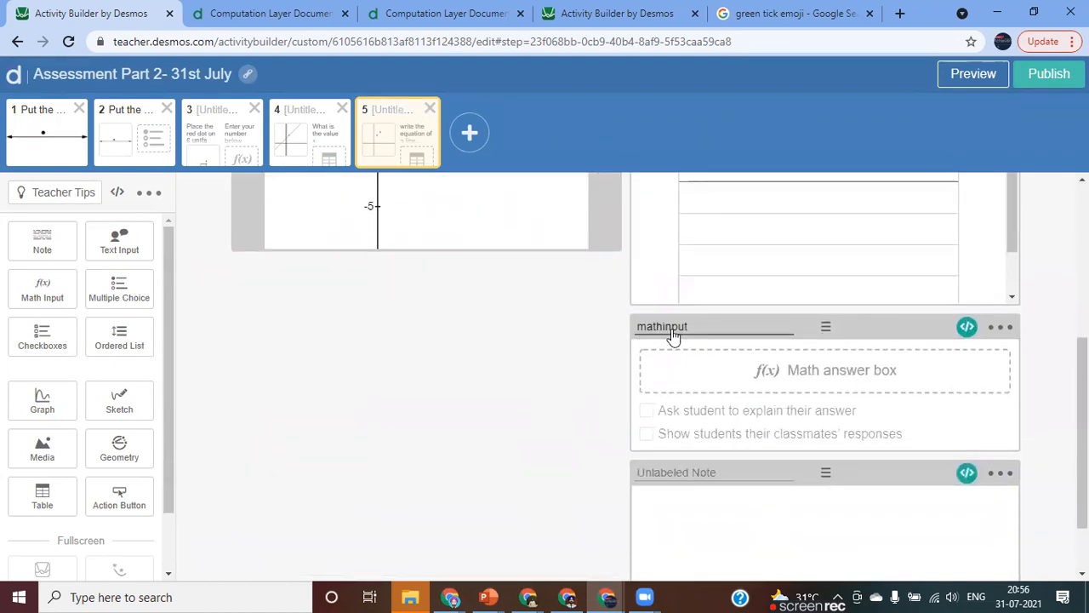
scroll(685, 334, "up", 3)
scroll(685, 335, "up", 1)
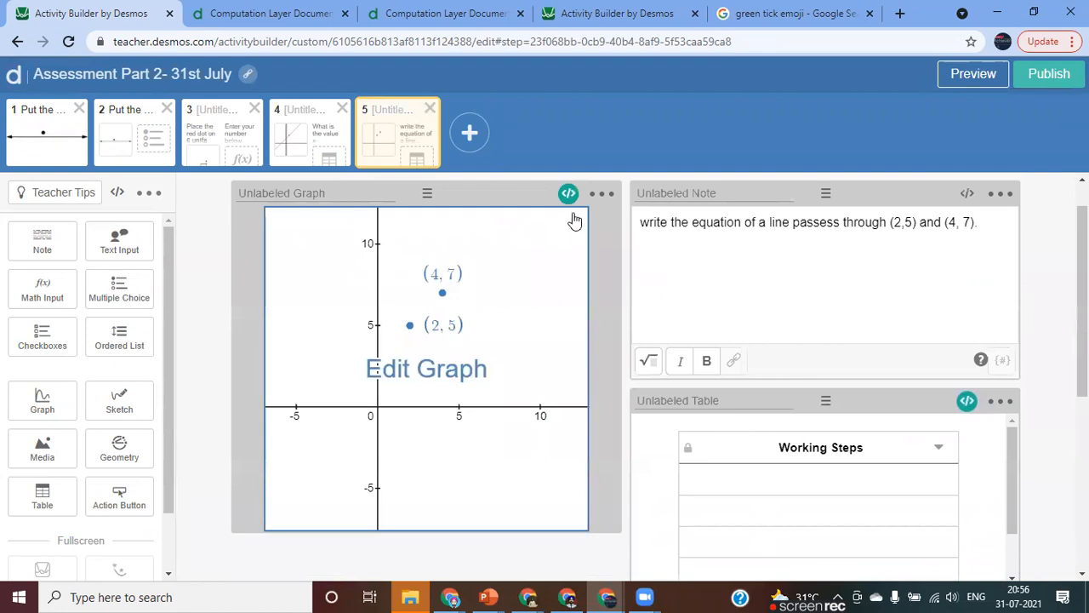
left_click(565, 194)
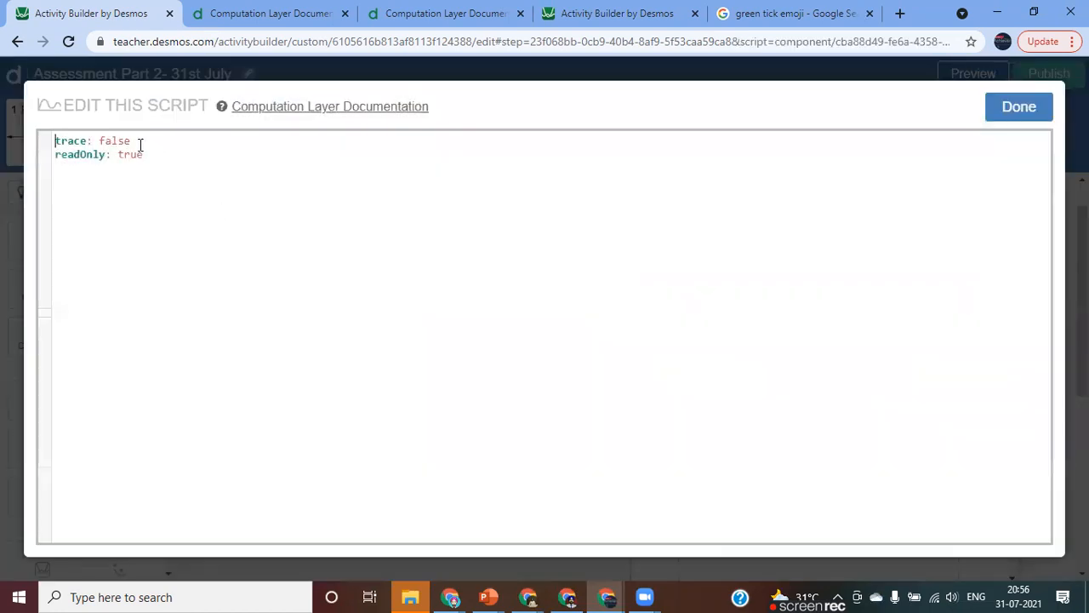
key("Return")
type("fu")
key("Return")
type("f`): sim")
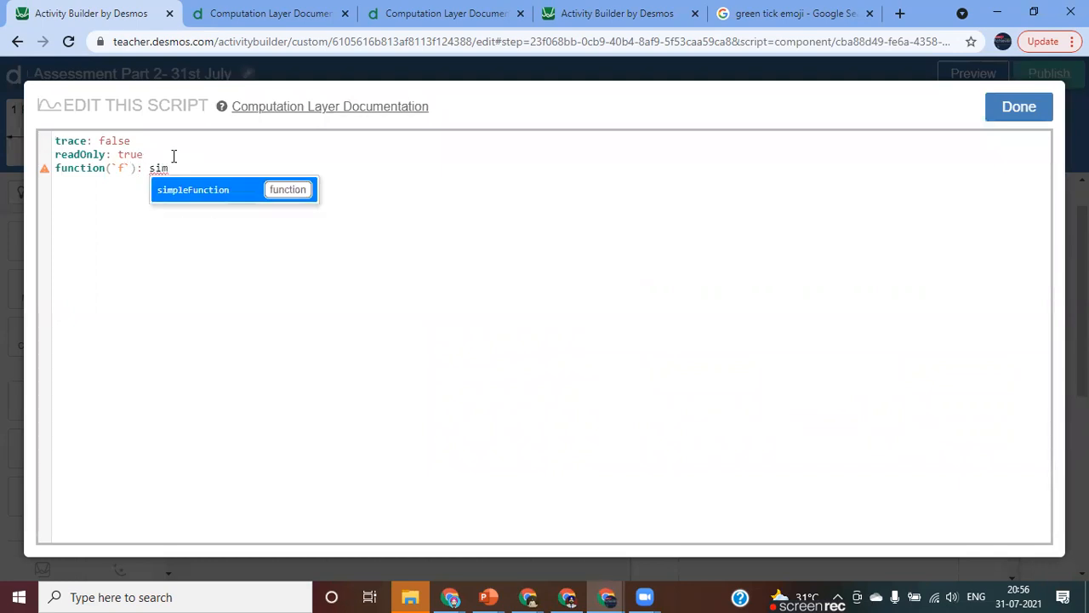
key("Return")
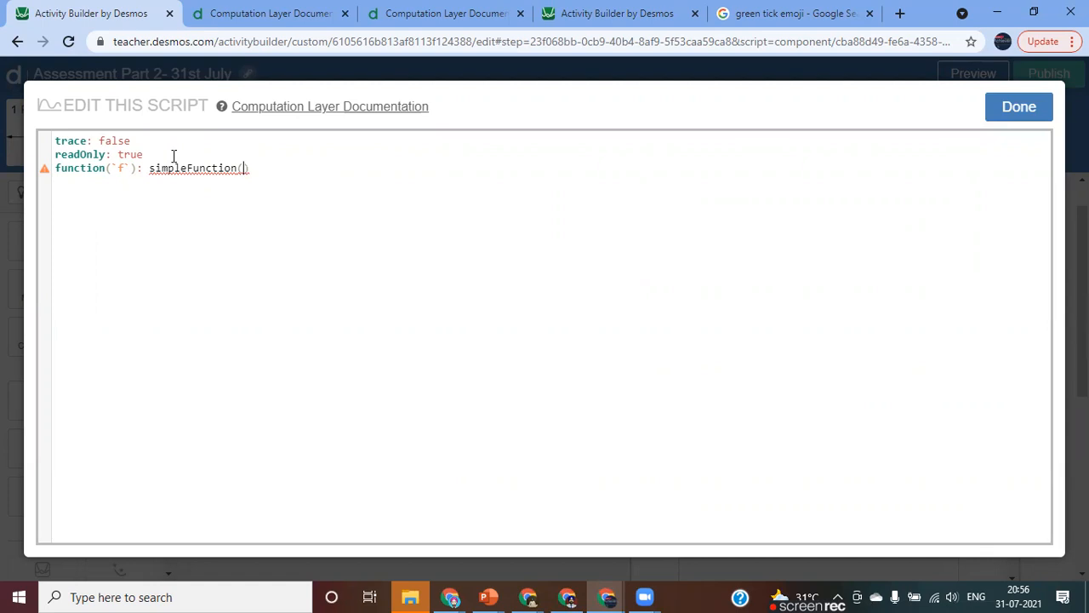
Pass "${mathinput.latex}" as the argument of simpleFunction in the graph's script.
type("\"\"")
type("$")
type("{")
type("mathinput.")
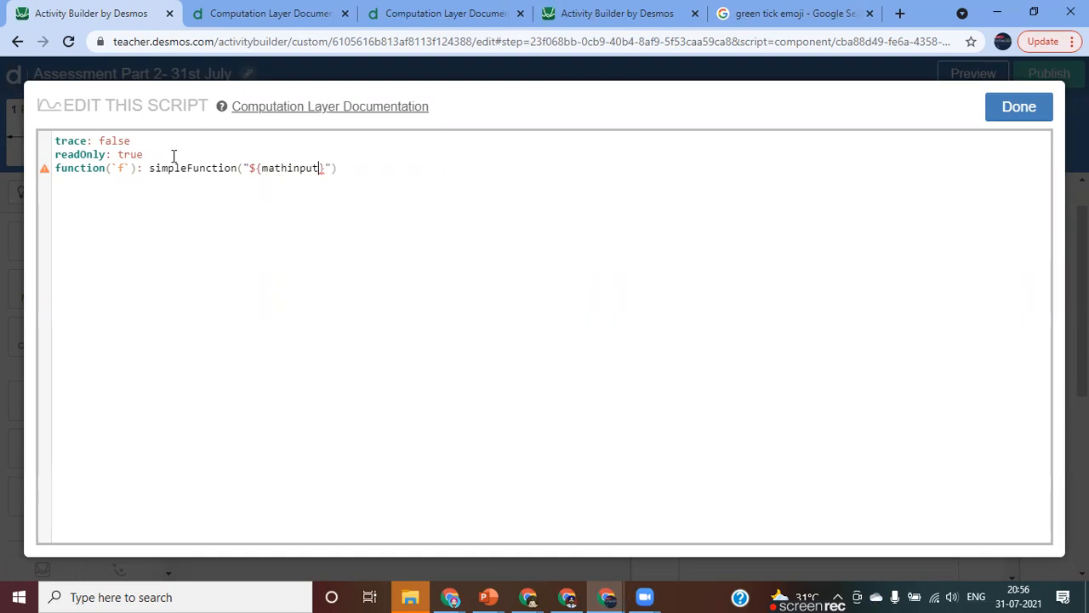
key("Return")
key("Right")
key("Right")
key("Right")
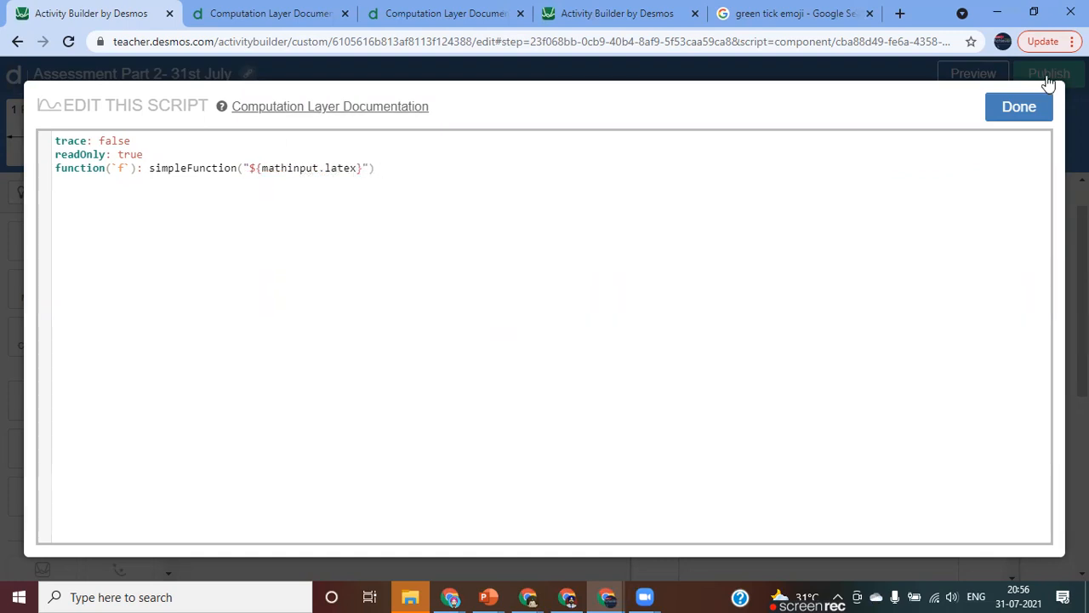
Enlarge the page zoom to 110% and insert a blank line above the function line of the script.
left_click(1073, 41)
left_click(1023, 218)
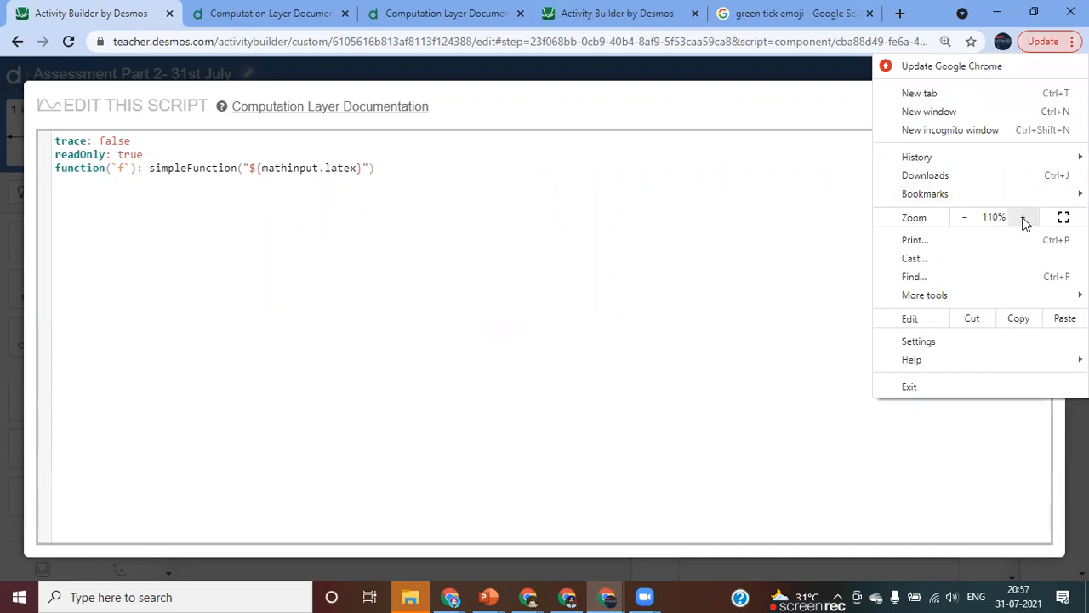
left_click(469, 178)
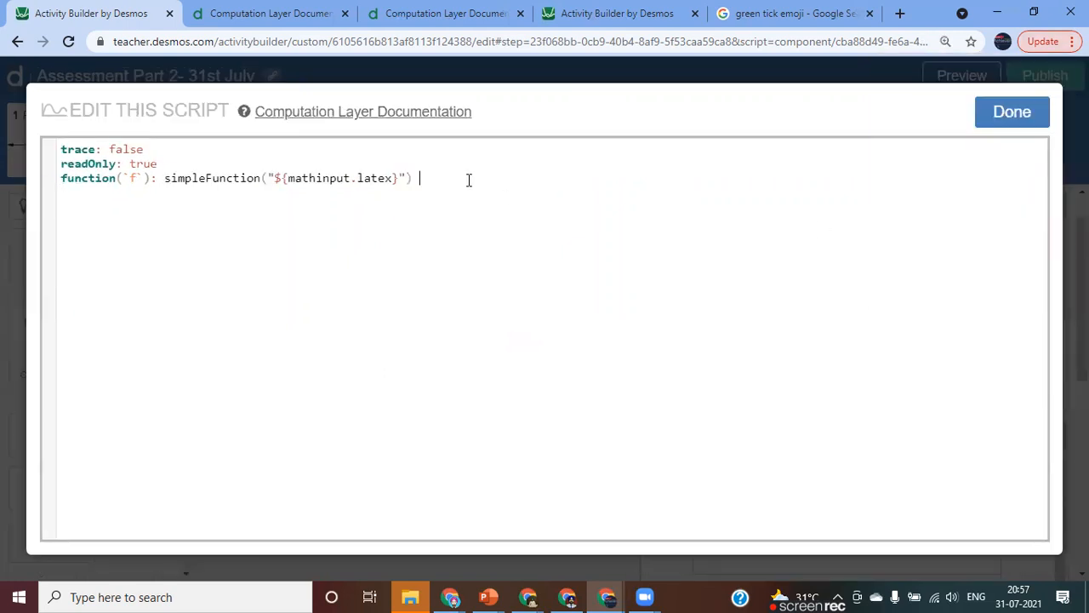
left_click(174, 165)
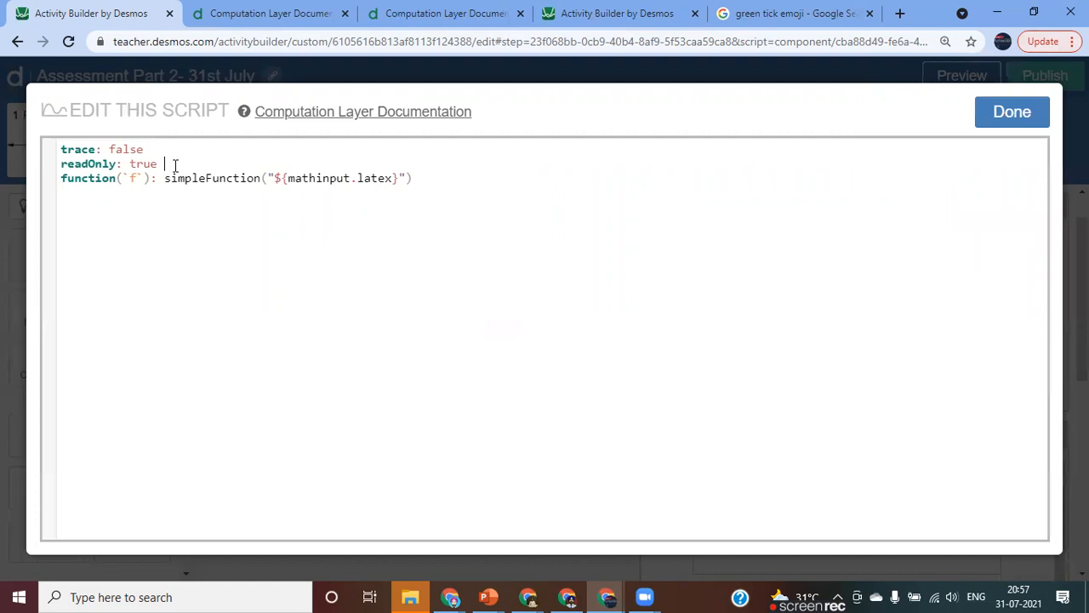
key("Return")
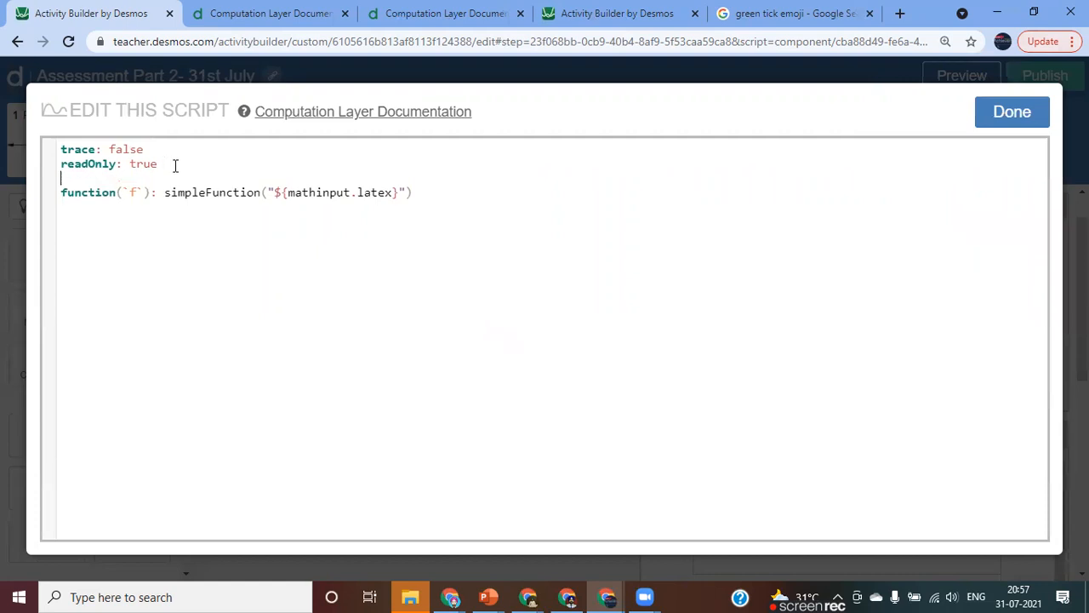
Check the script's function line from `f` through simpleFunction to mathinput.latex, and save the graph's script.
left_click(134, 192)
key("shift+Right")
key("shift+Right")
key("shift+Right")
key("shift+Right")
key("shift+Right")
key("shift+Right")
key("shift+Right")
key("shift+Right")
key("shift+Right")
key("shift+Right")
key("shift+Right")
key("shift+Right")
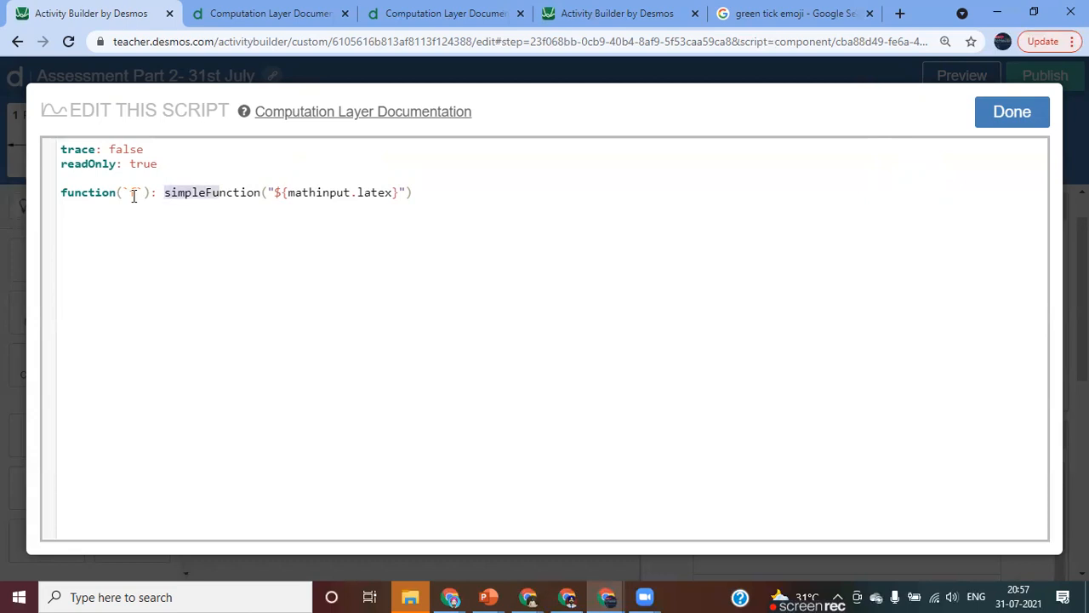
key("shift+Right")
key("shift+Right")
key("Right")
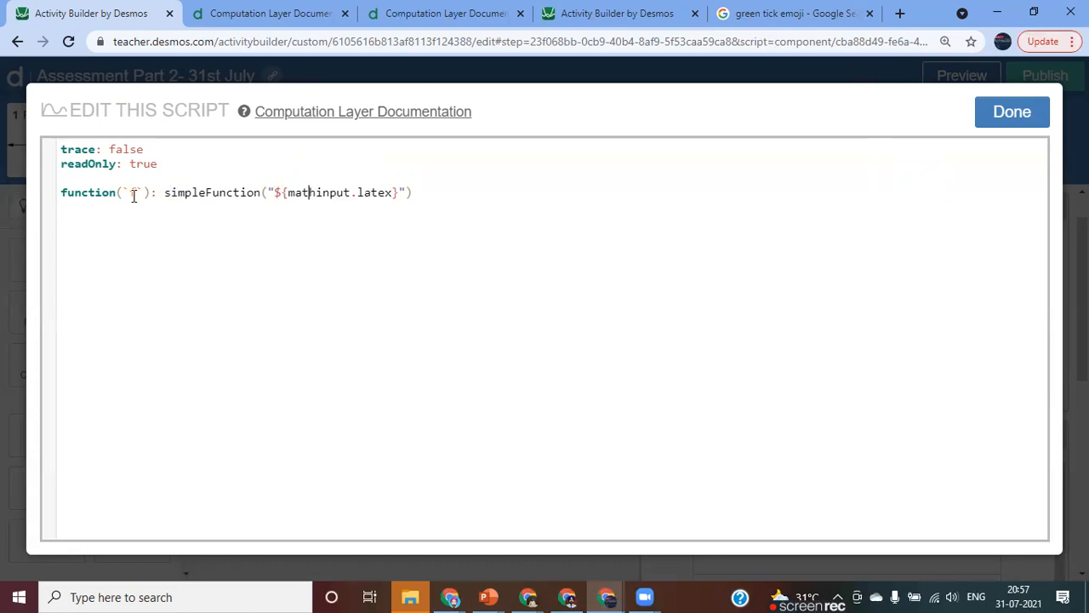
key("Right")
key("Right")
key("Right")
key("Right")
key("Right")
left_click(1008, 115)
Test the answers x, x+2 and x+3 in the student preview, submit x+3, and close the preview.
left_click(960, 82)
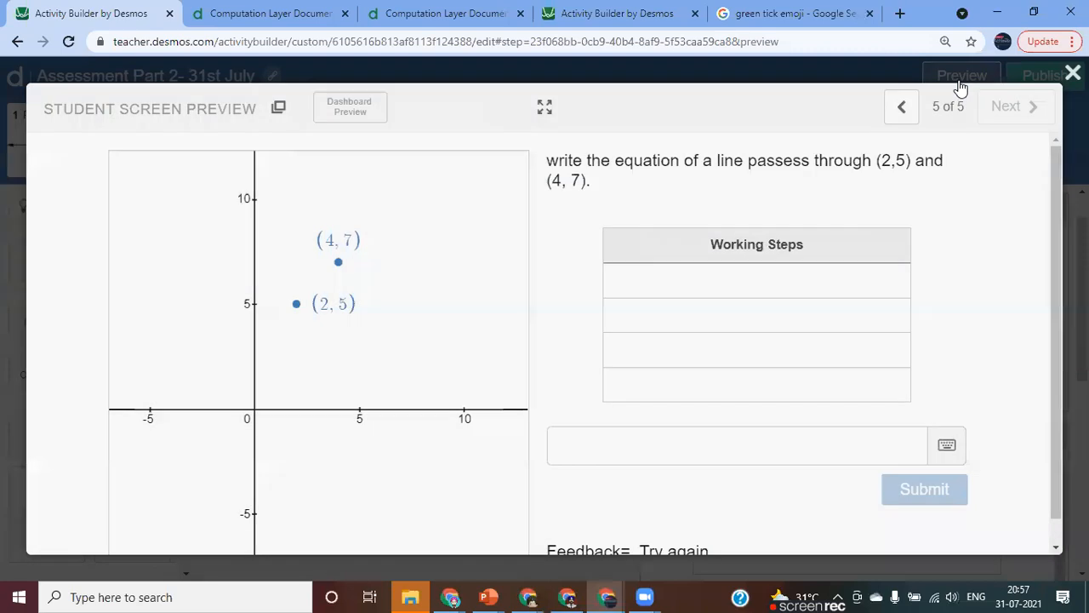
left_click(572, 448)
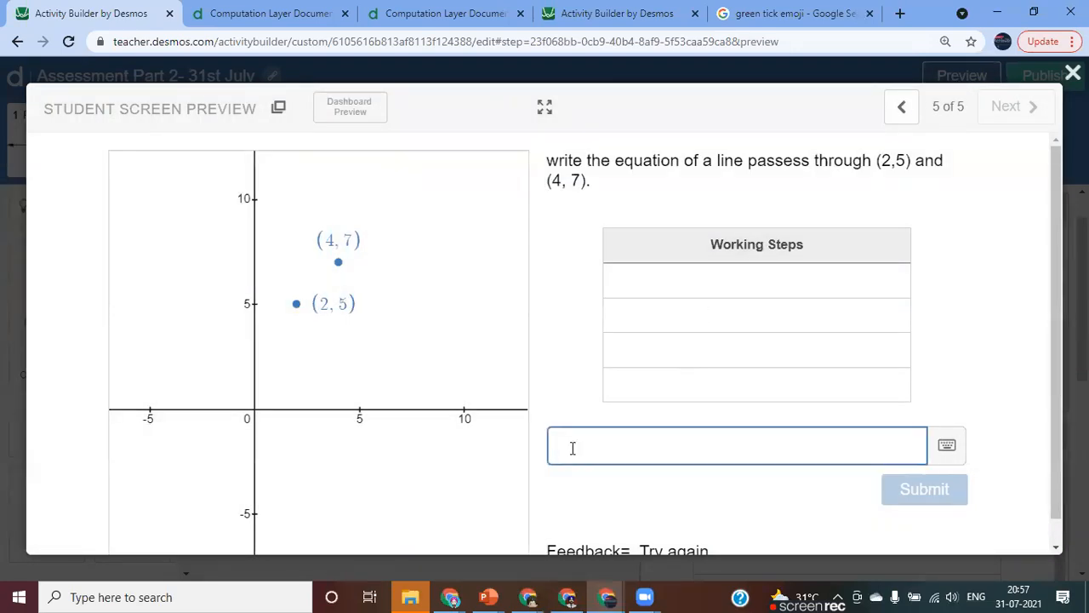
type("x")
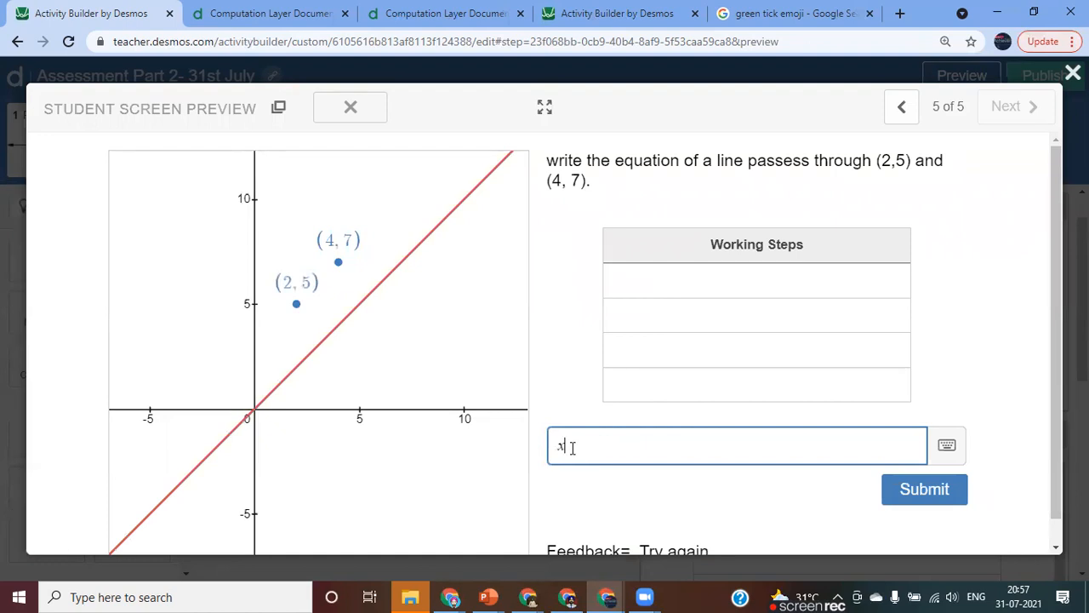
type("+2")
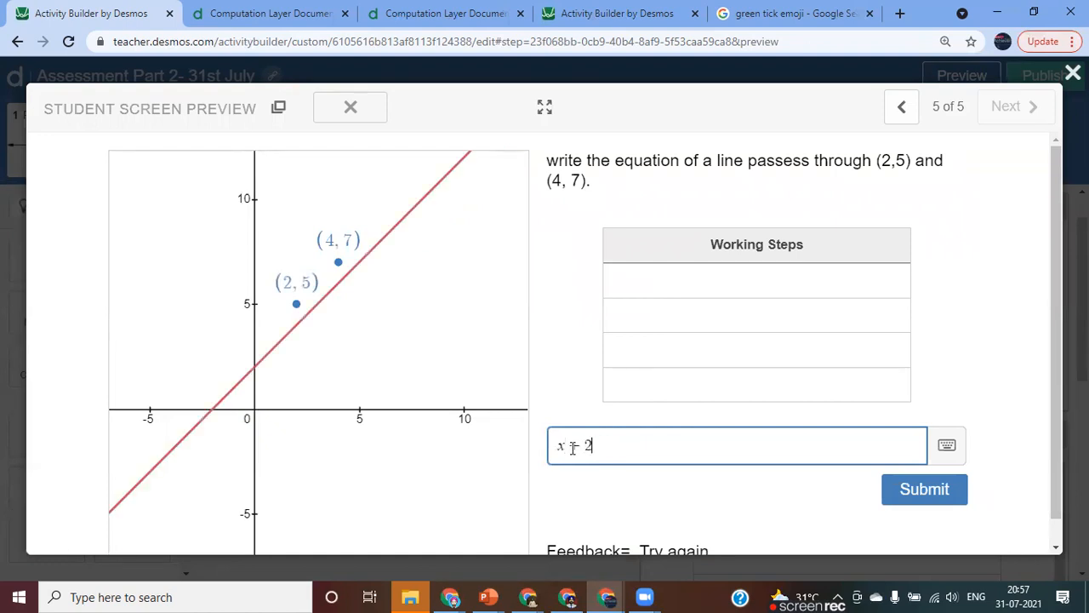
key("BackSpace")
type("3")
key("Return")
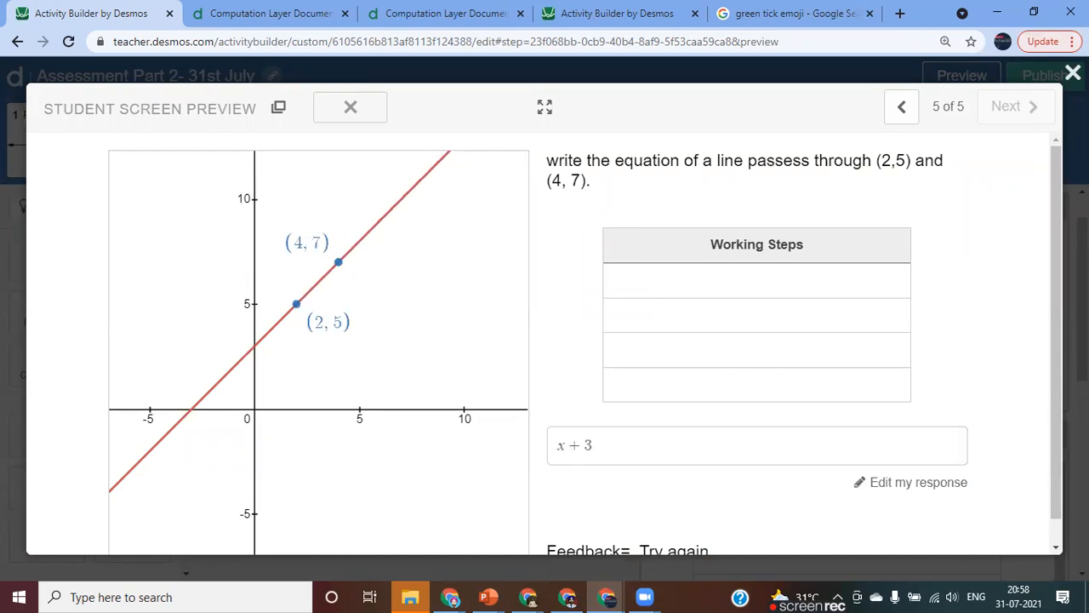
left_click(1073, 73)
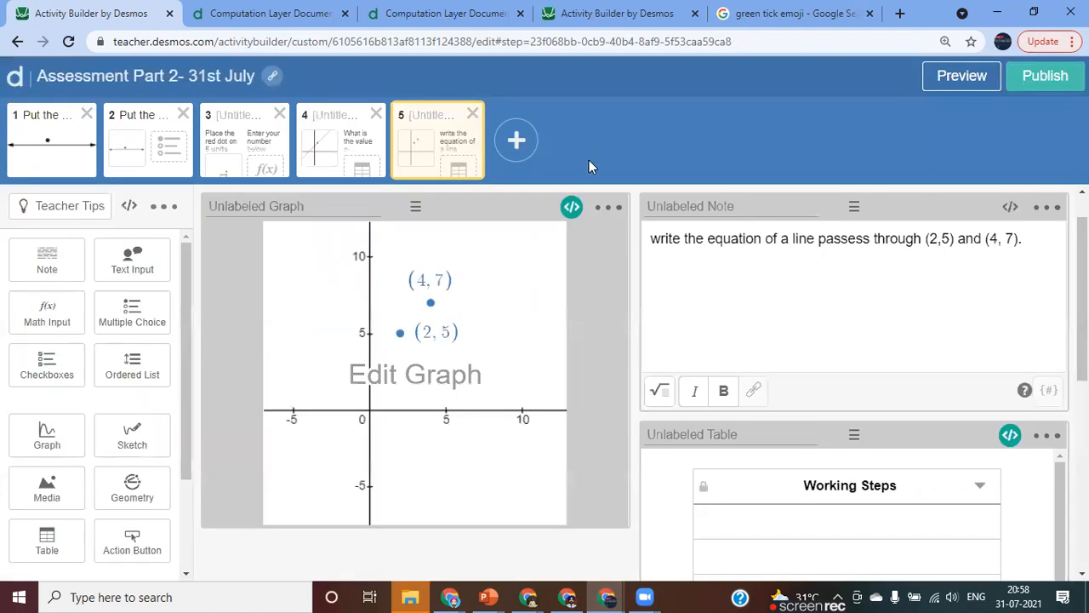
Add a sixth screen containing a math input and a graph.
left_click(516, 143)
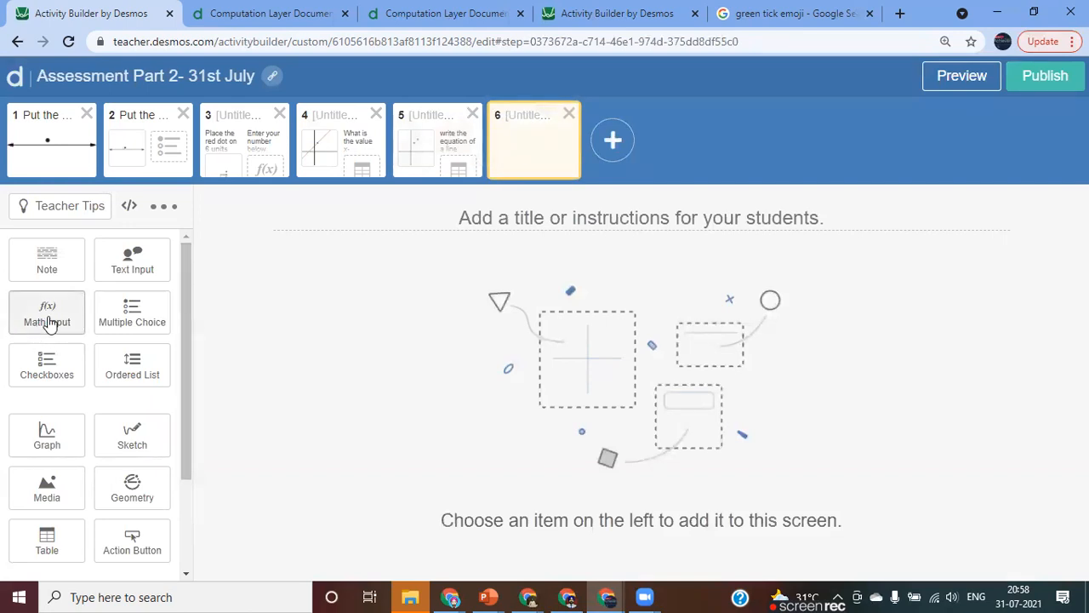
left_click(48, 321)
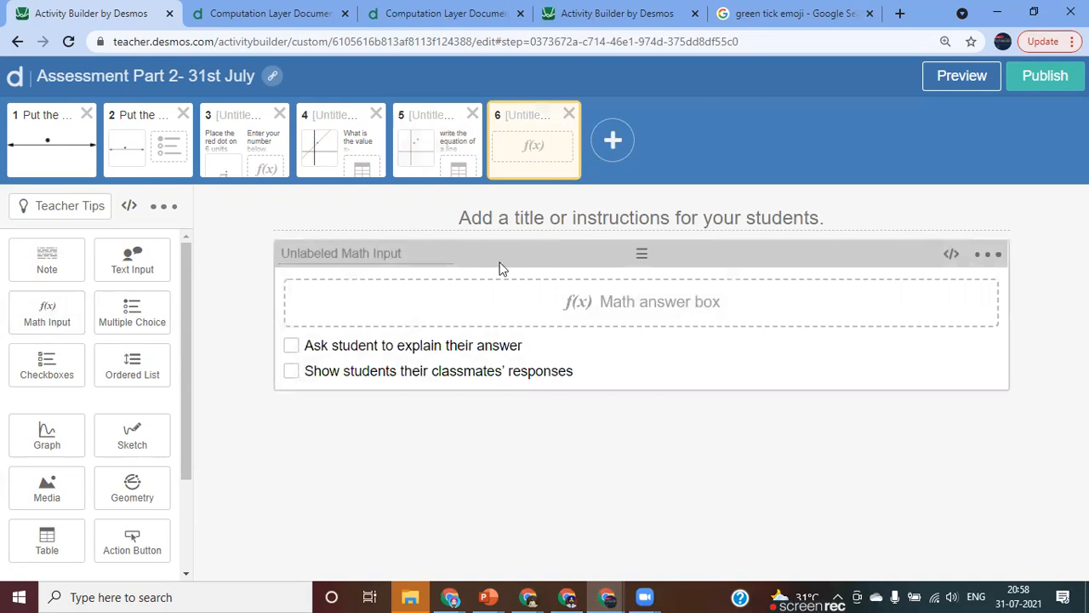
left_click(50, 441)
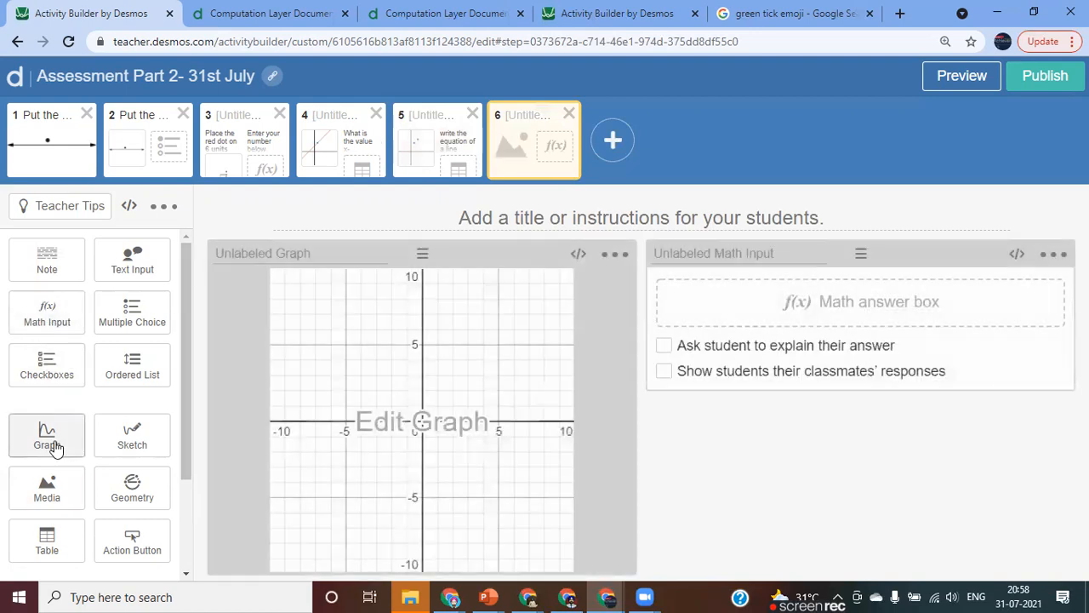
Name the sixth screen's math input mathinput6.
left_click(686, 256)
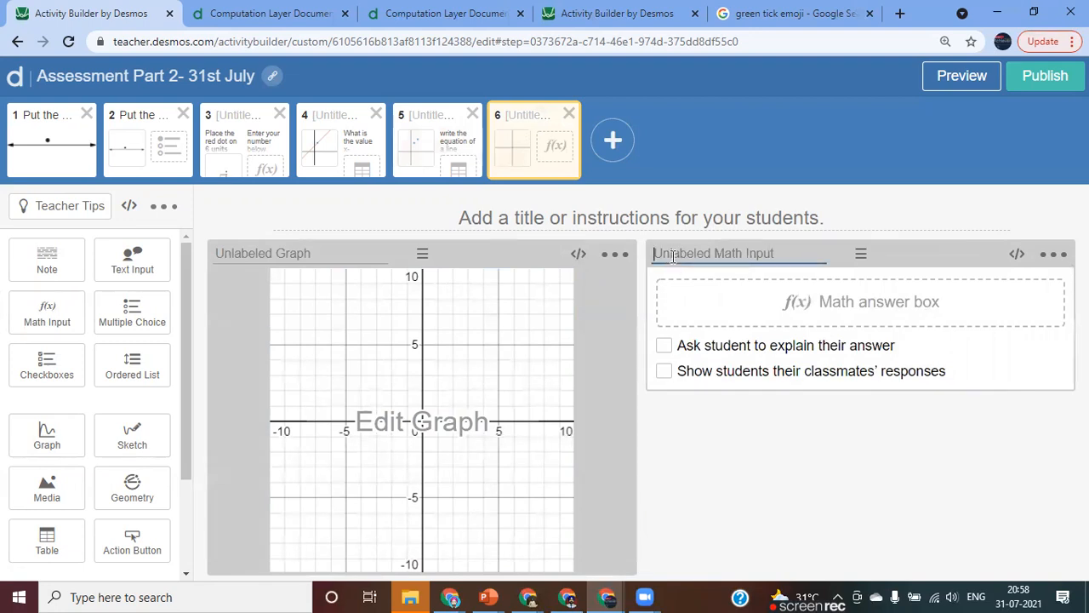
type("mainin")
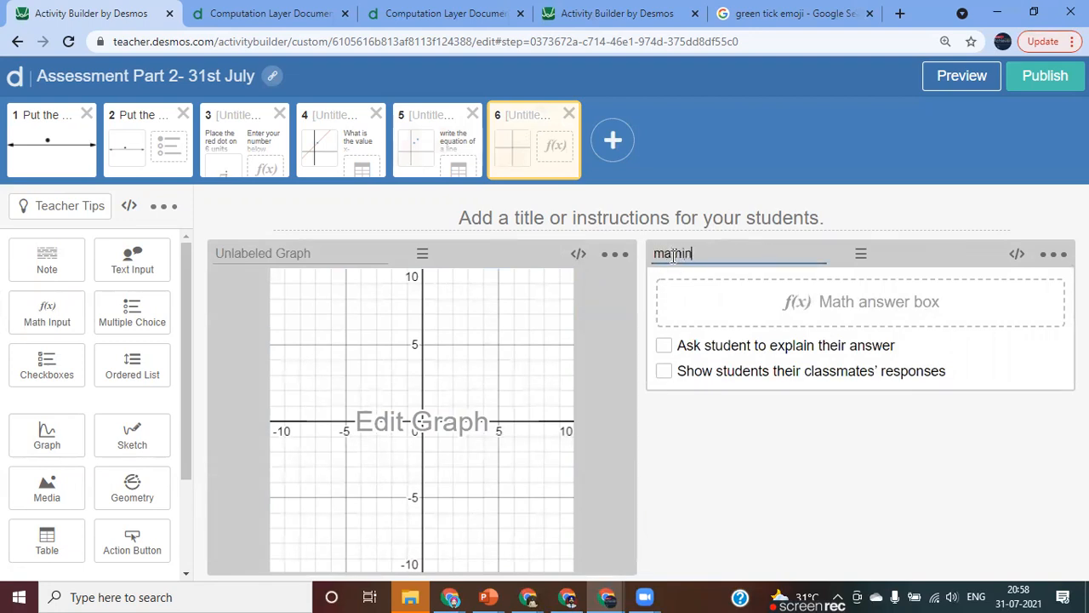
type("put6")
Open the sixth screen's graph for editing and enter f(x) as its first expression.
left_click(411, 430)
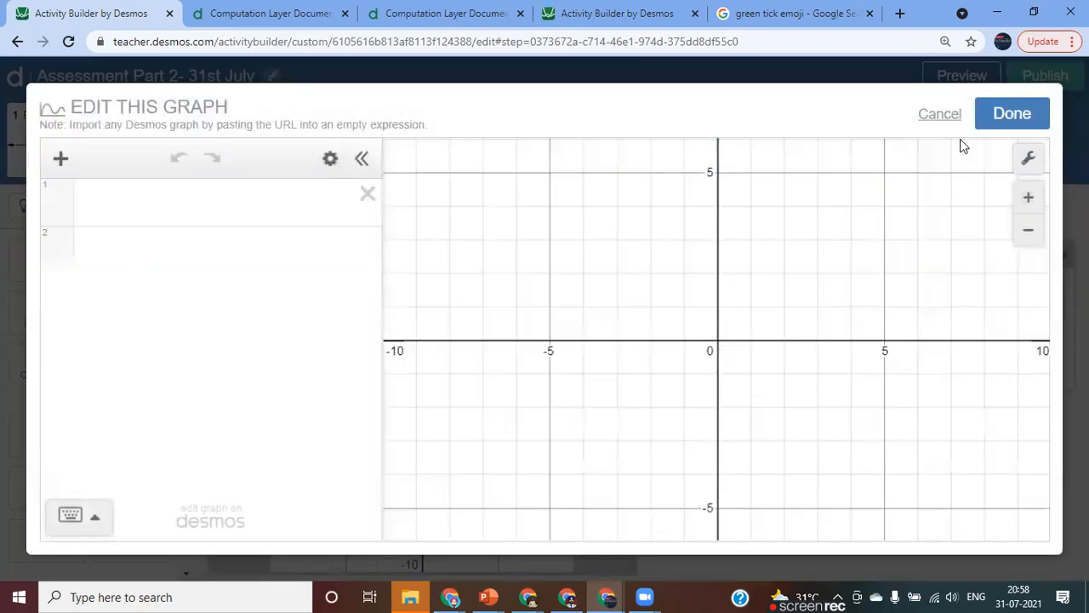
left_click(989, 116)
left_click(450, 434)
left_click(103, 196)
type("f(")
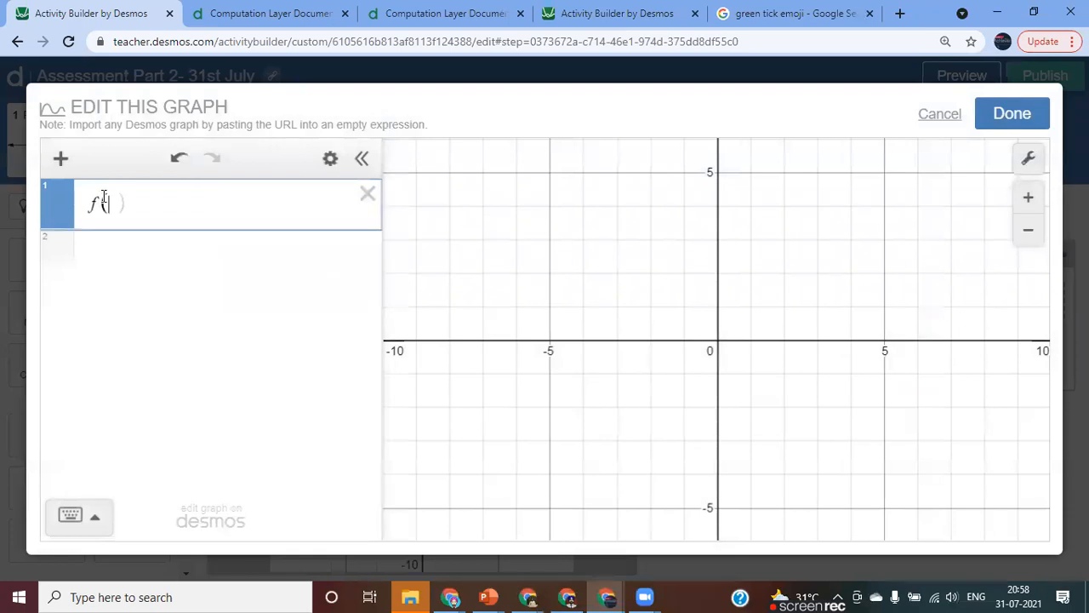
type("x")
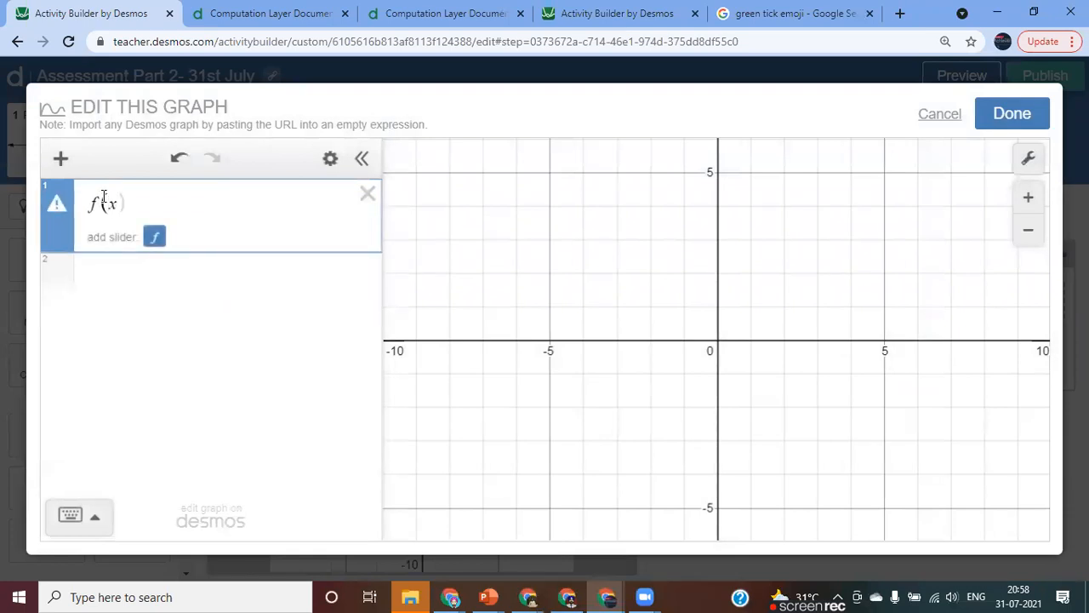
Plot the points (2,4) and (6,8) as separate expressions and turn on their labels.
left_click(113, 272)
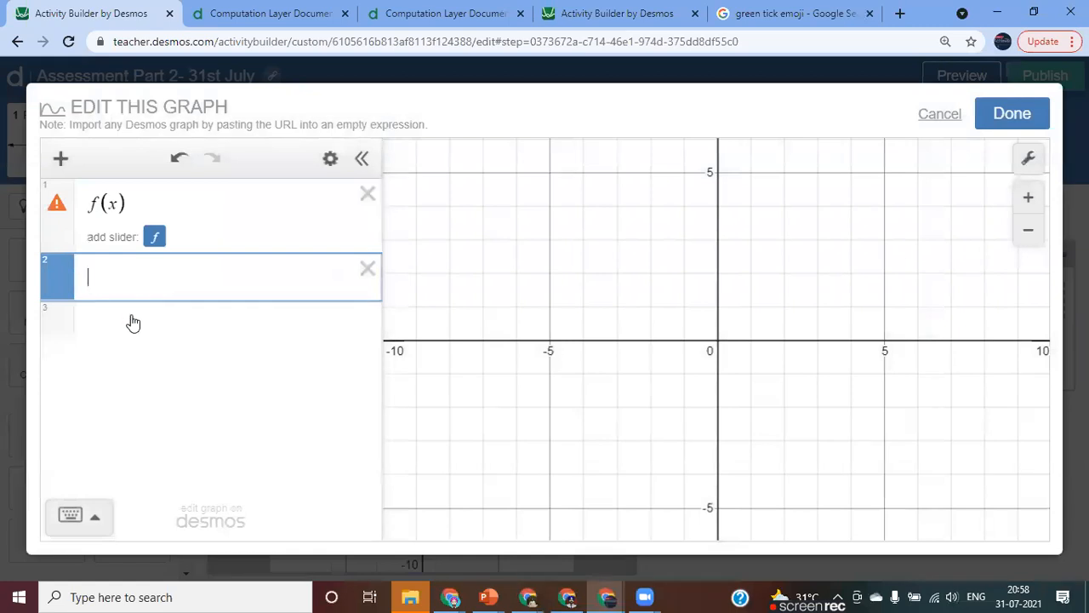
type("(")
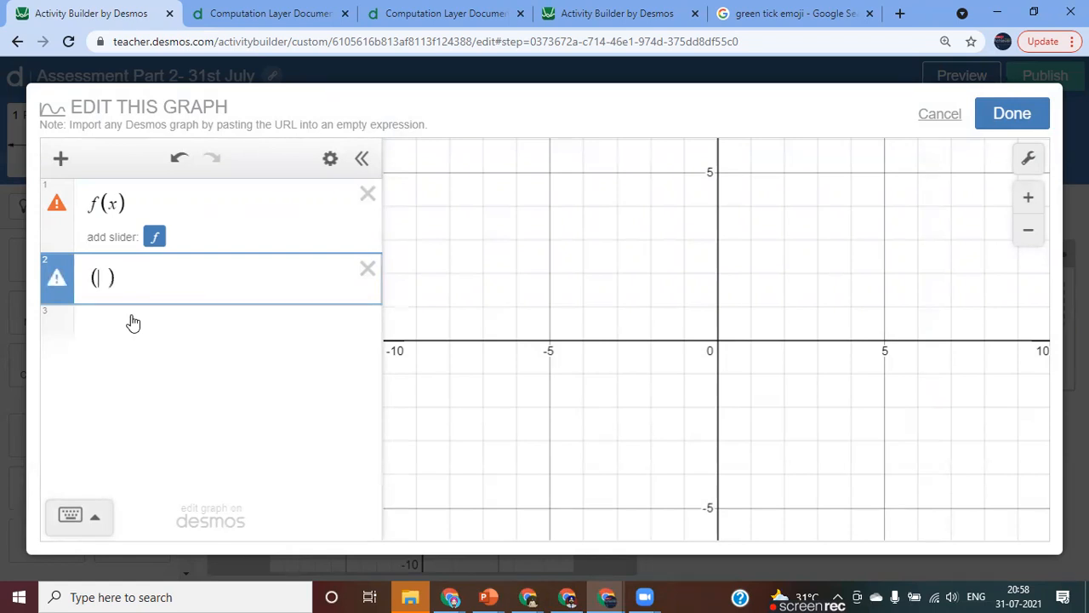
type("2,4)")
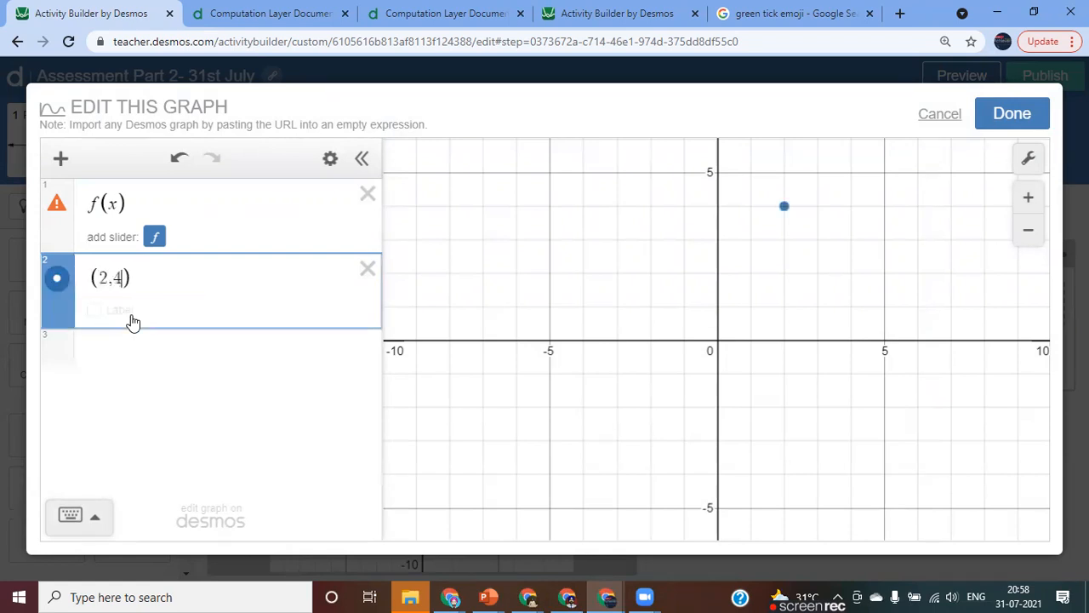
left_click(95, 312)
key("Return")
type("(")
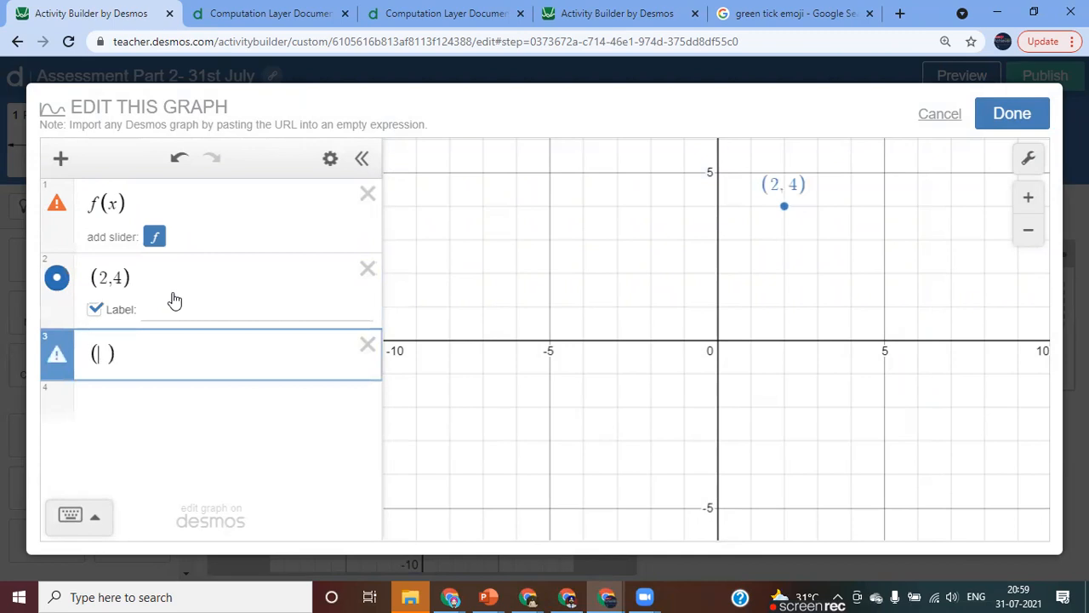
type("6,8")
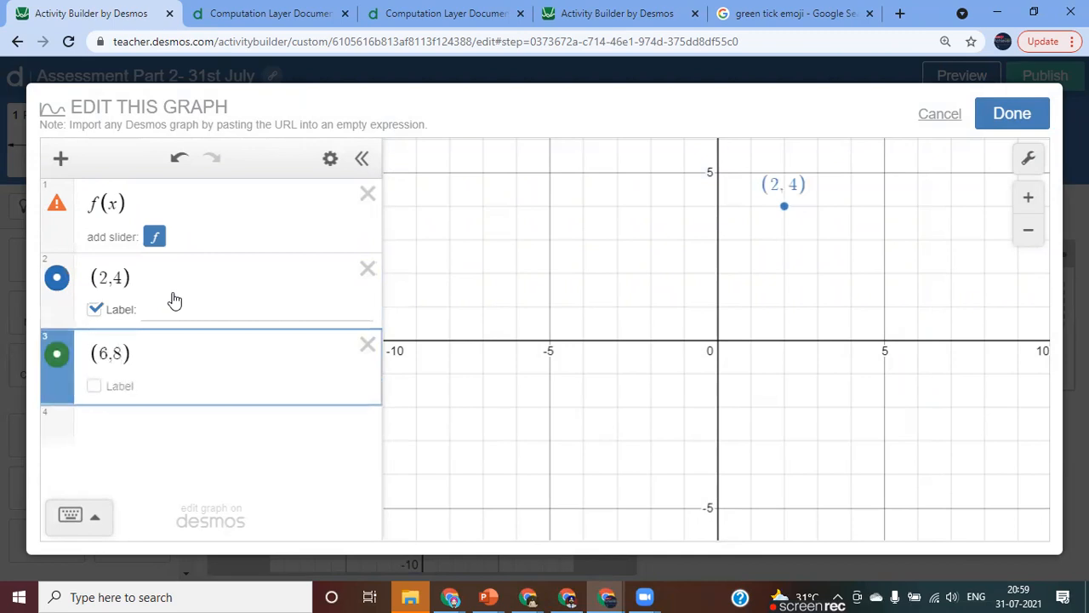
left_click(95, 387)
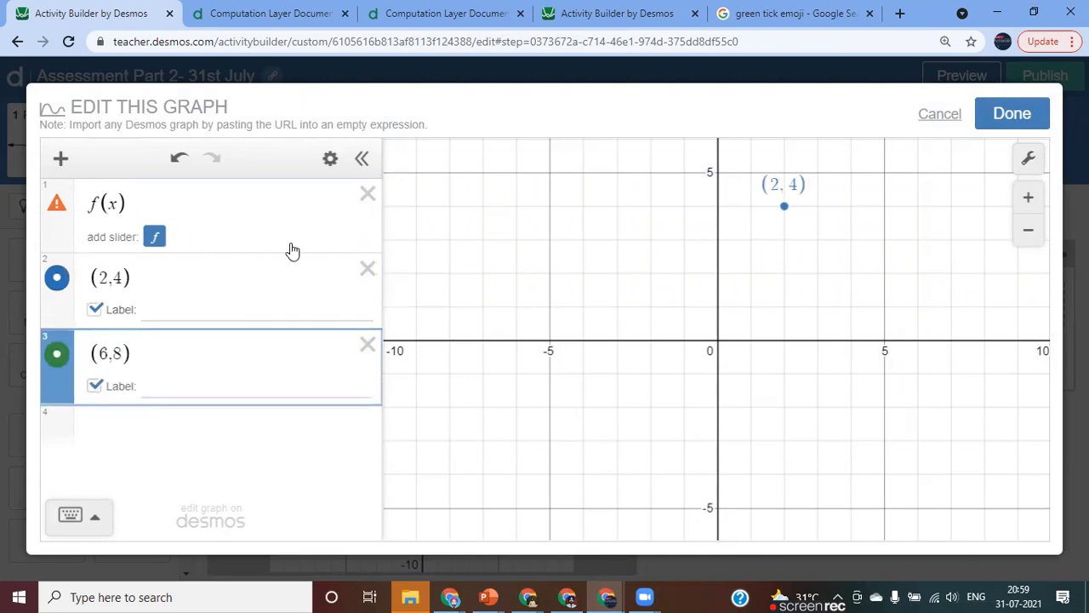
Colour the points (2,4) and (6,8) black and save the graph with both points in view.
left_click(330, 160)
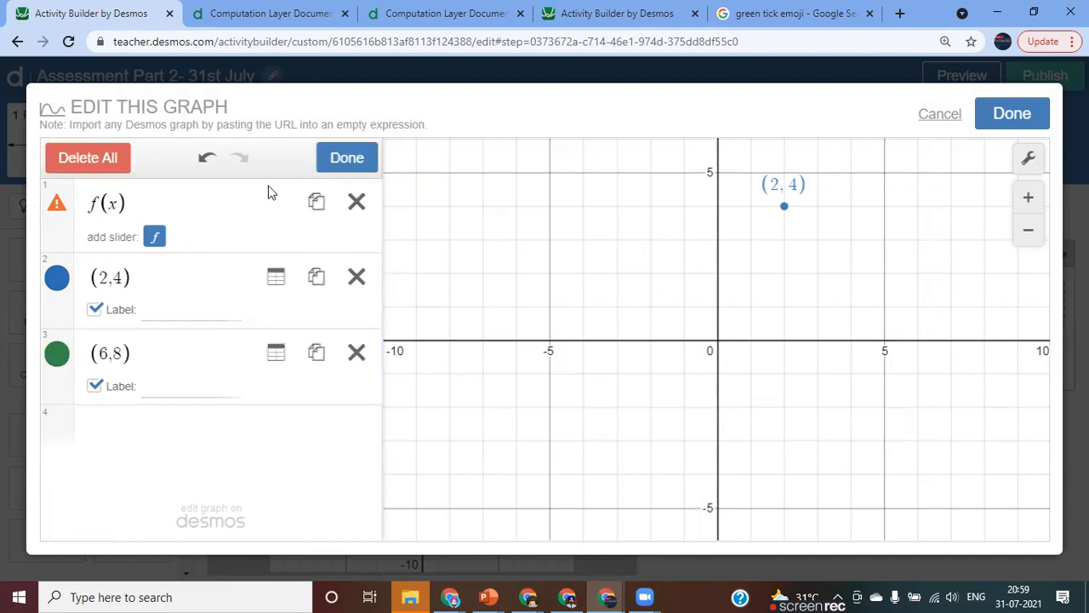
left_click(58, 287)
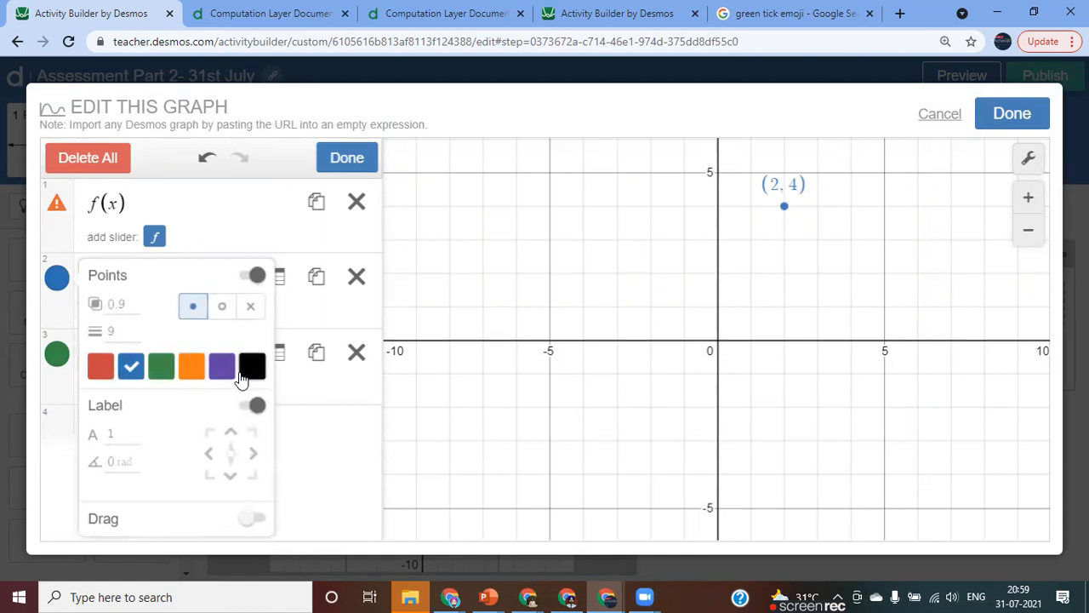
left_click(252, 365)
left_click(57, 354)
left_click(56, 354)
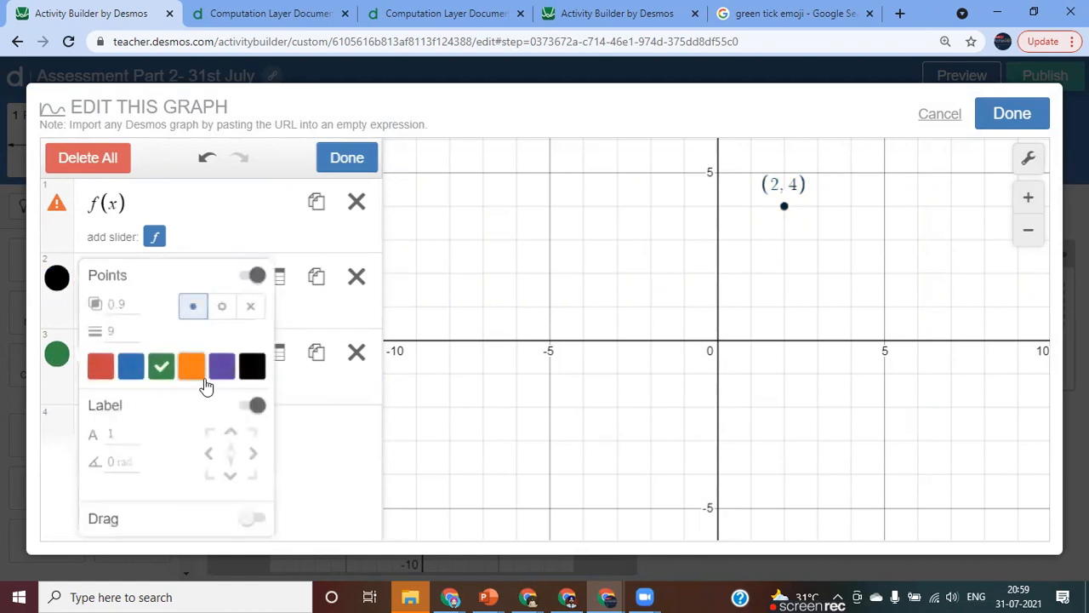
left_click(250, 367)
left_click(353, 161)
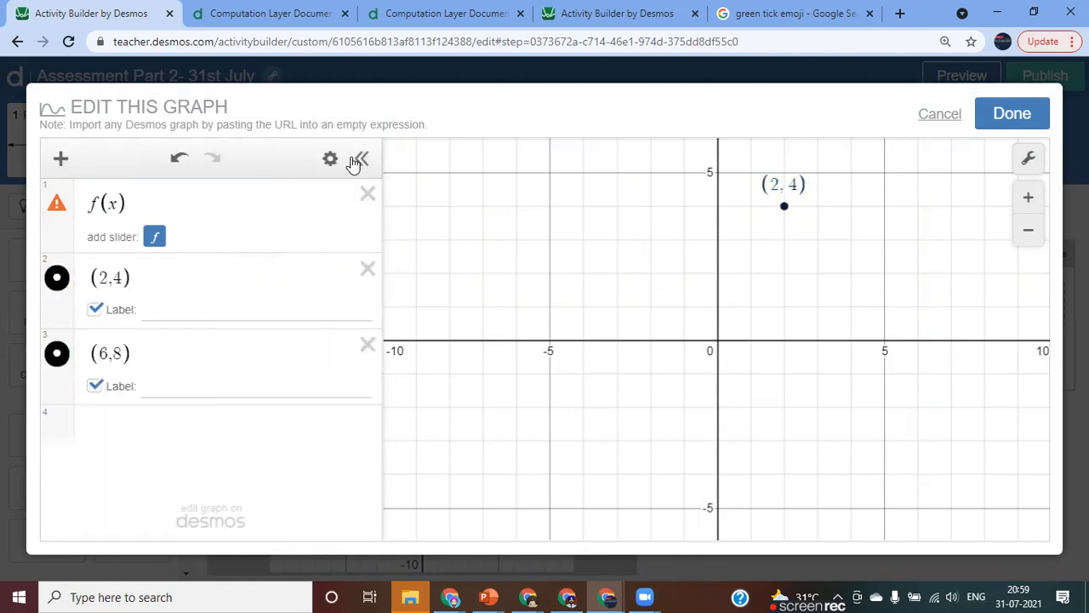
left_click_drag(795, 267, 669, 394)
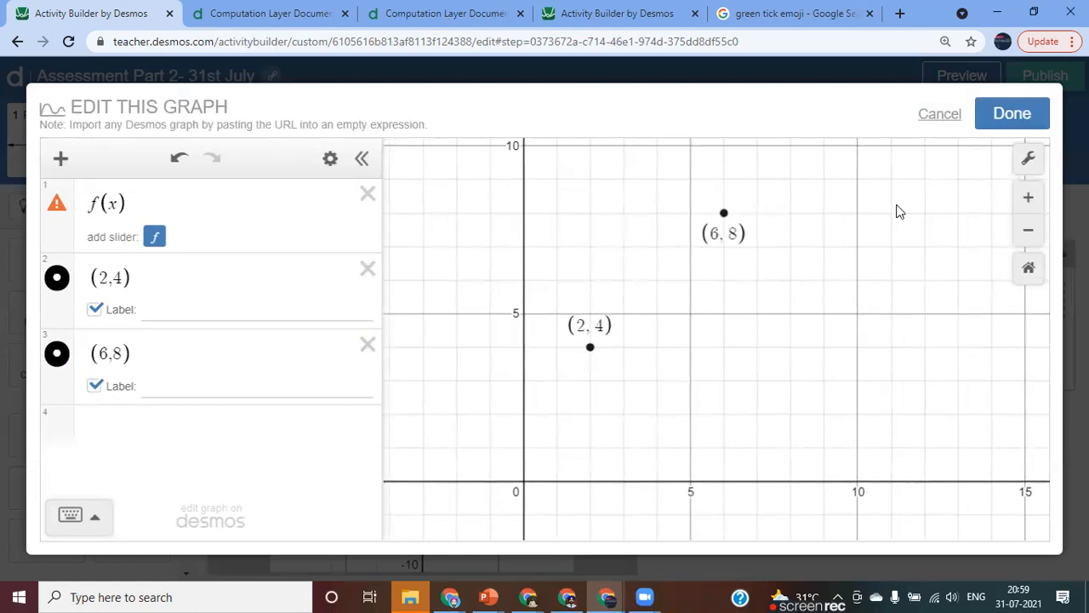
left_click(1001, 114)
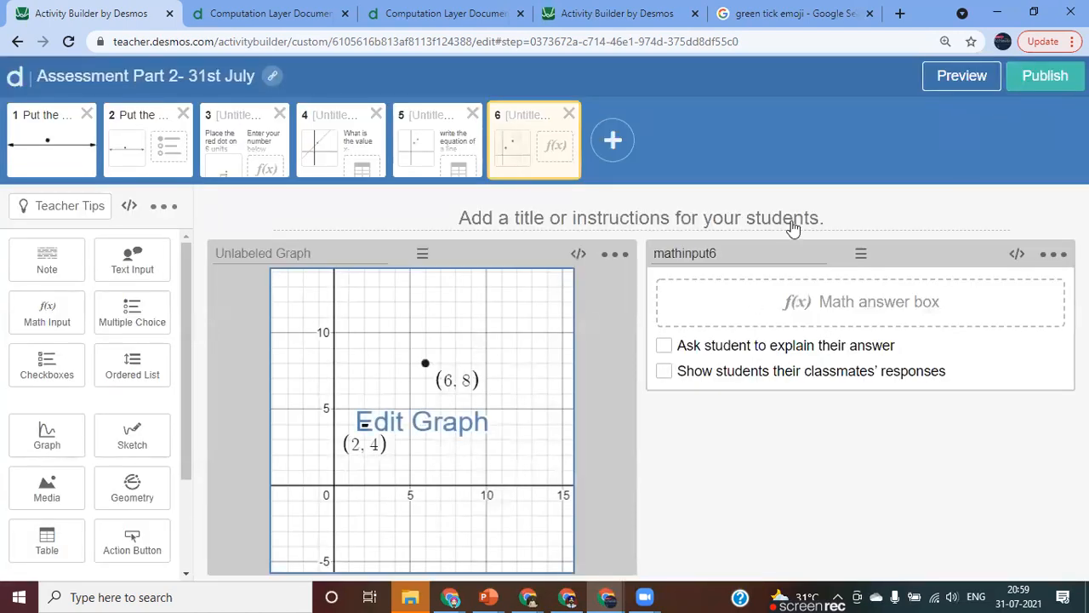
Submit the answer x+3 in the student preview of the sixth screen, and close the preview.
left_click(959, 83)
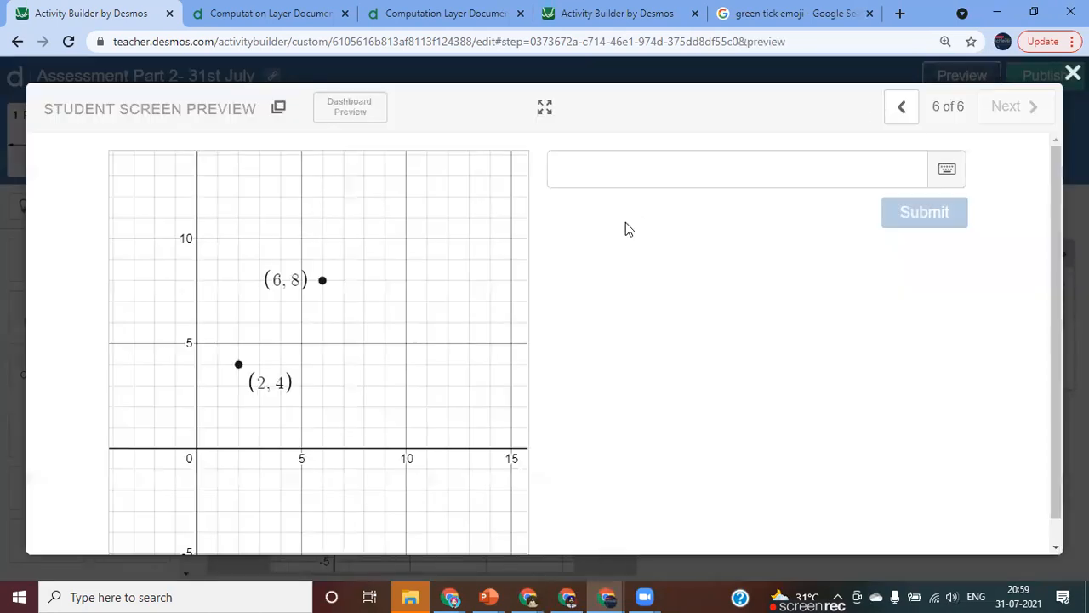
left_click(579, 176)
type("x+3")
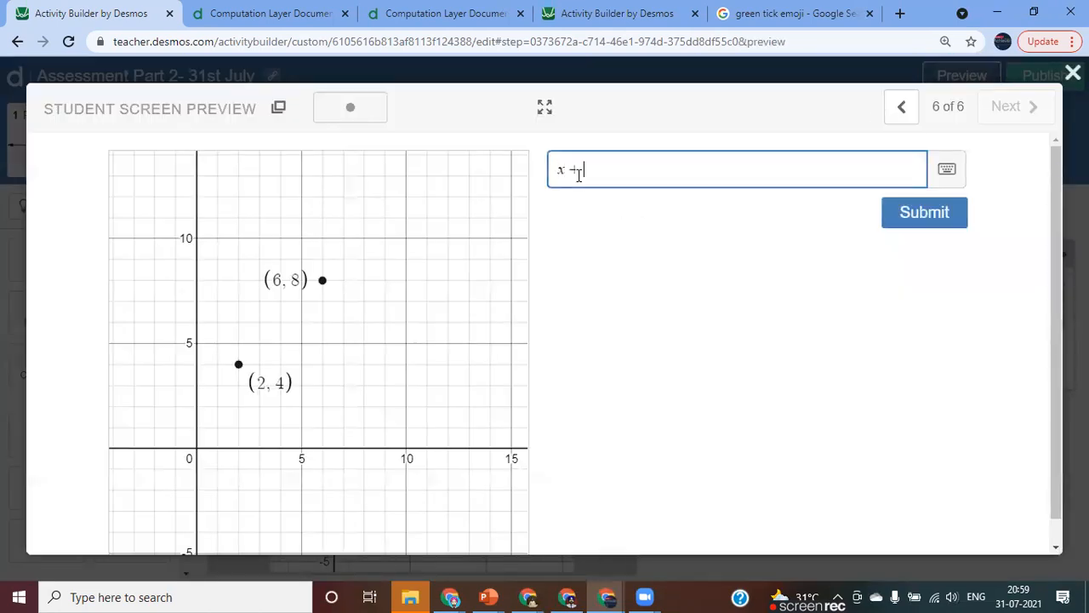
key("Return")
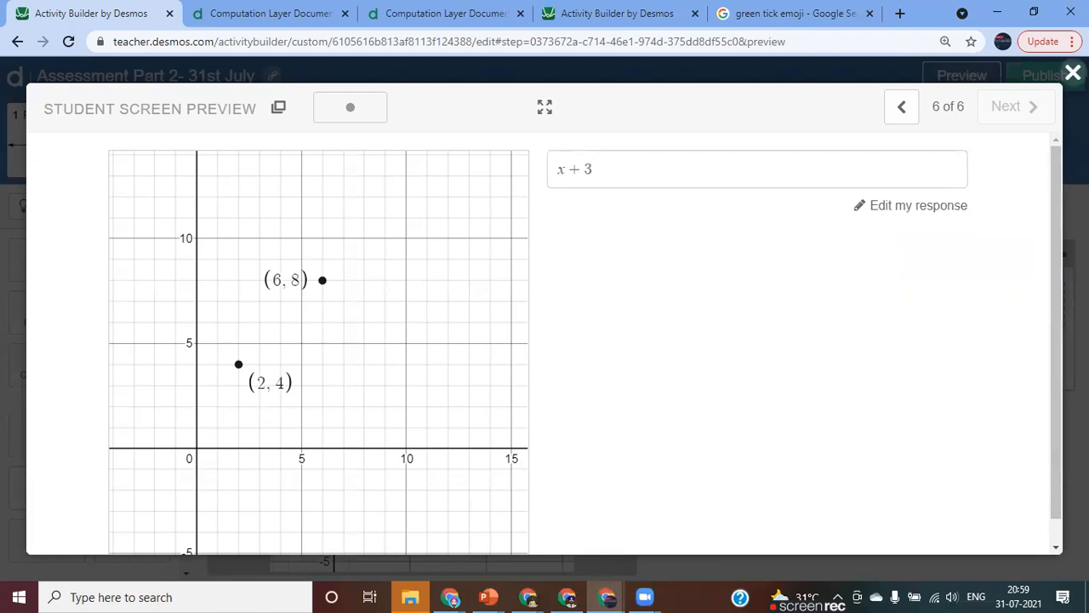
left_click(1072, 73)
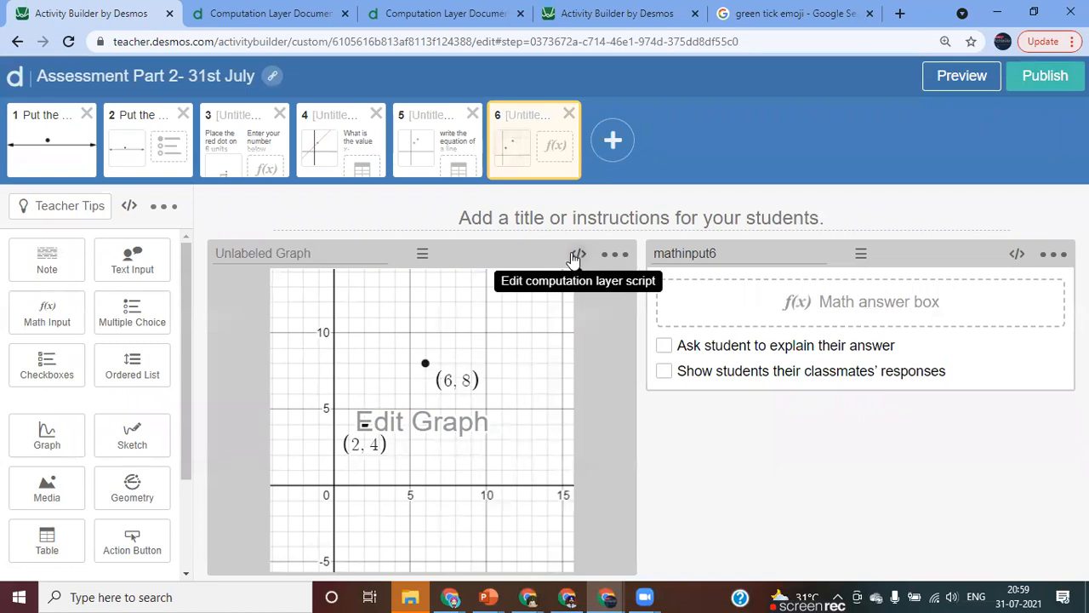
Open the computation layer script of the sixth screen's graph and enlarge the page zoom by one level.
left_click(579, 258)
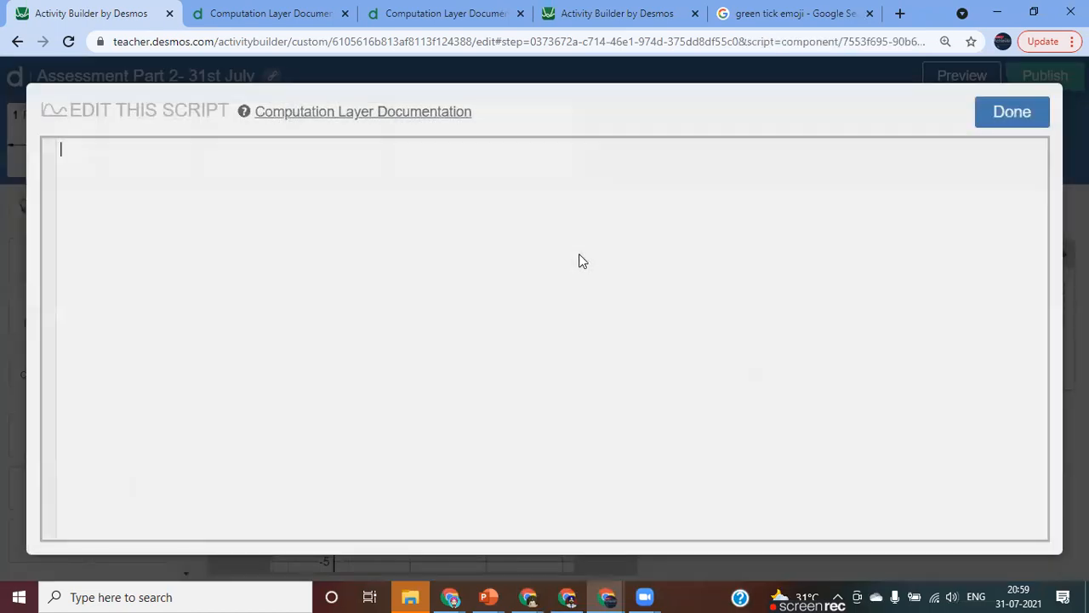
left_click(1071, 40)
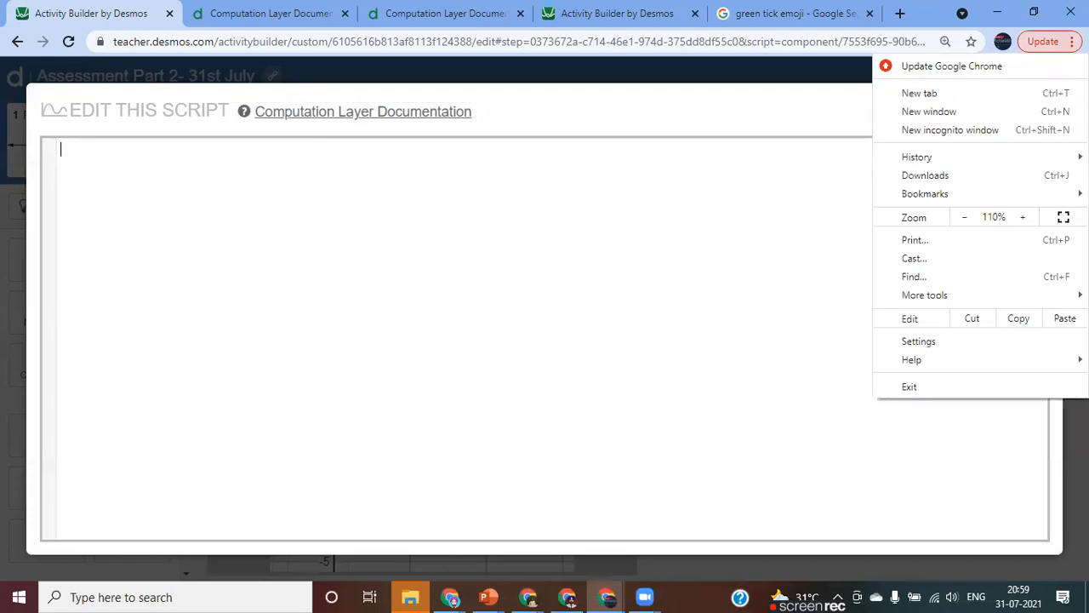
left_click(1023, 217)
left_click(307, 197)
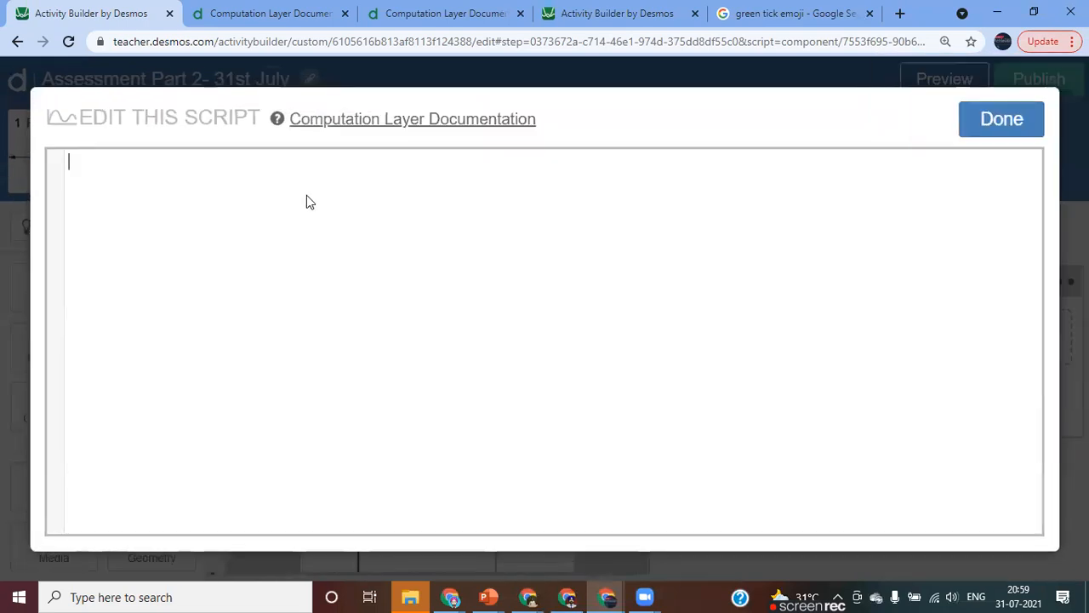
Start the graph's script with function(`f`): simpleFunction(), leaving its argument empty.
type("fu")
key("Tab")
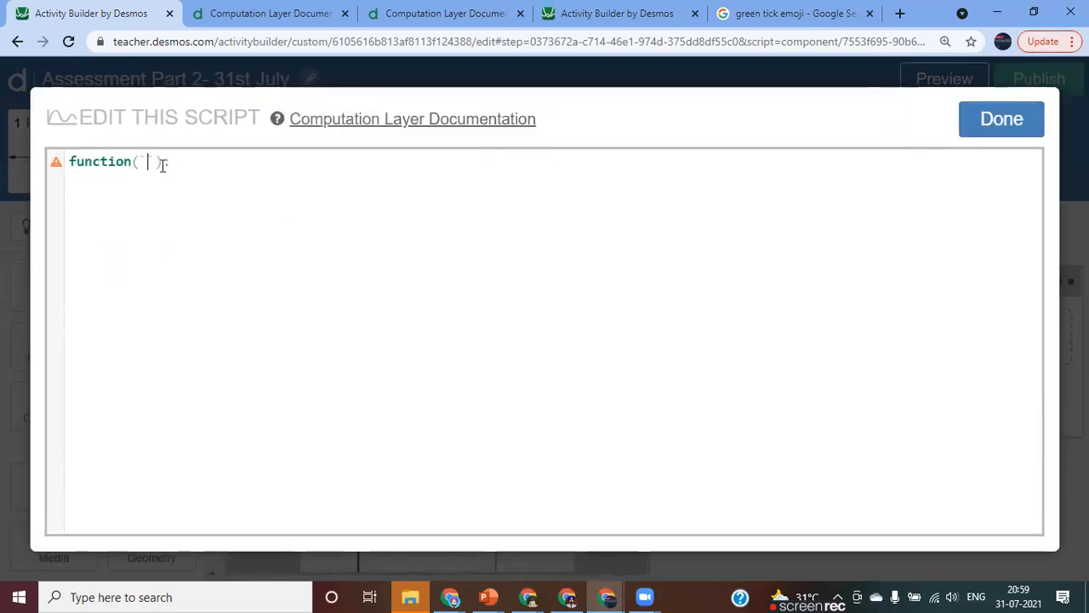
type("f")
key("Right")
key("Right")
type("sim")
key("Tab")
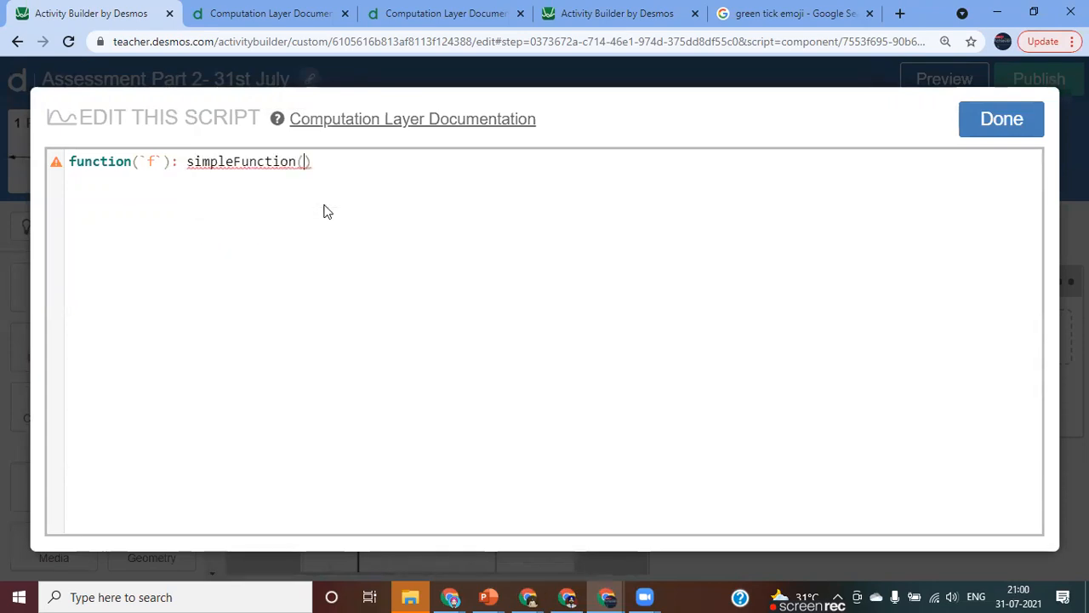
Pass mathinput6.latex as the argument of simpleFunction and save the graph's script.
type("ma")
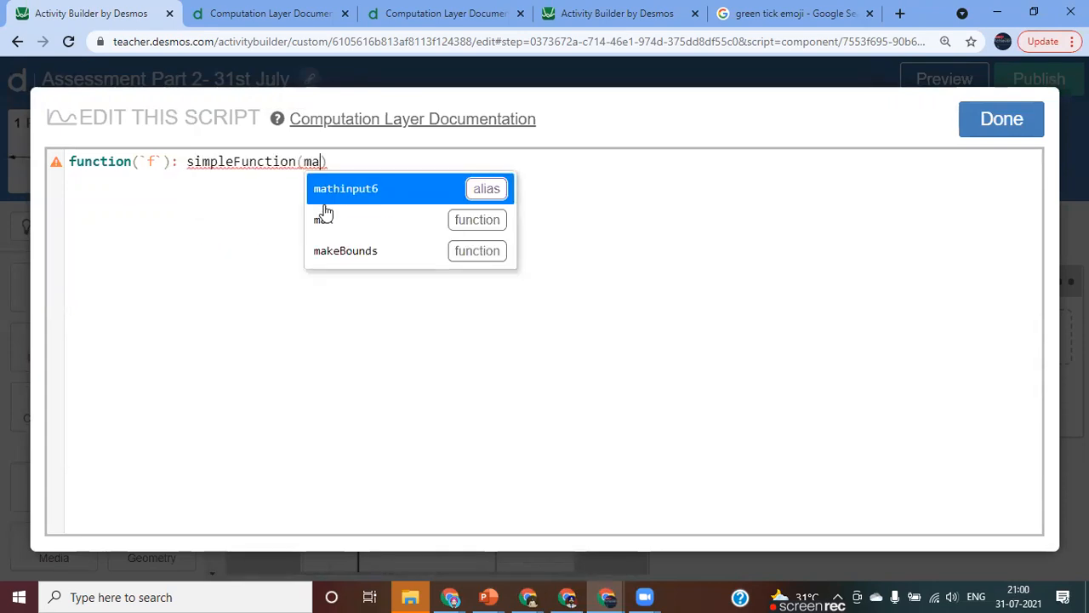
key("Tab")
type(".")
key("Tab")
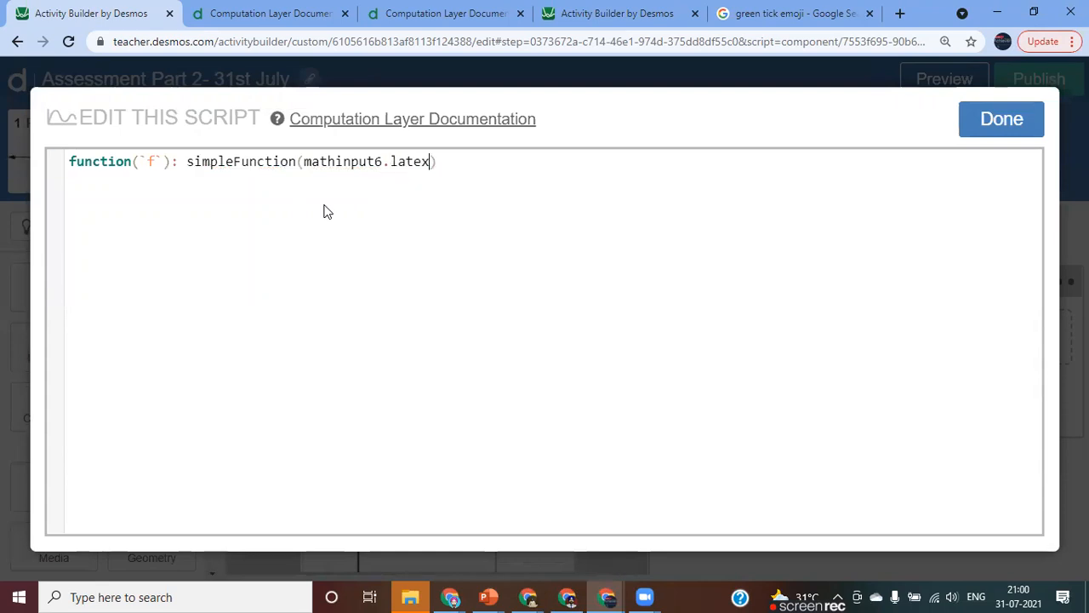
left_click(987, 123)
Test the answer x in the student preview, clear it, and close the preview.
left_click(934, 79)
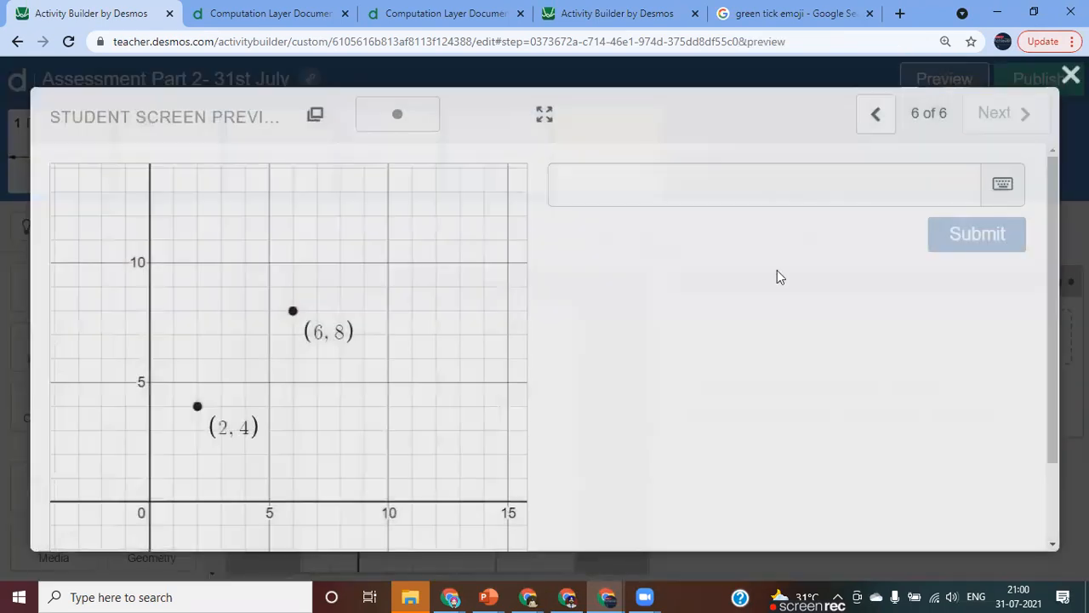
left_click(588, 177)
type("x")
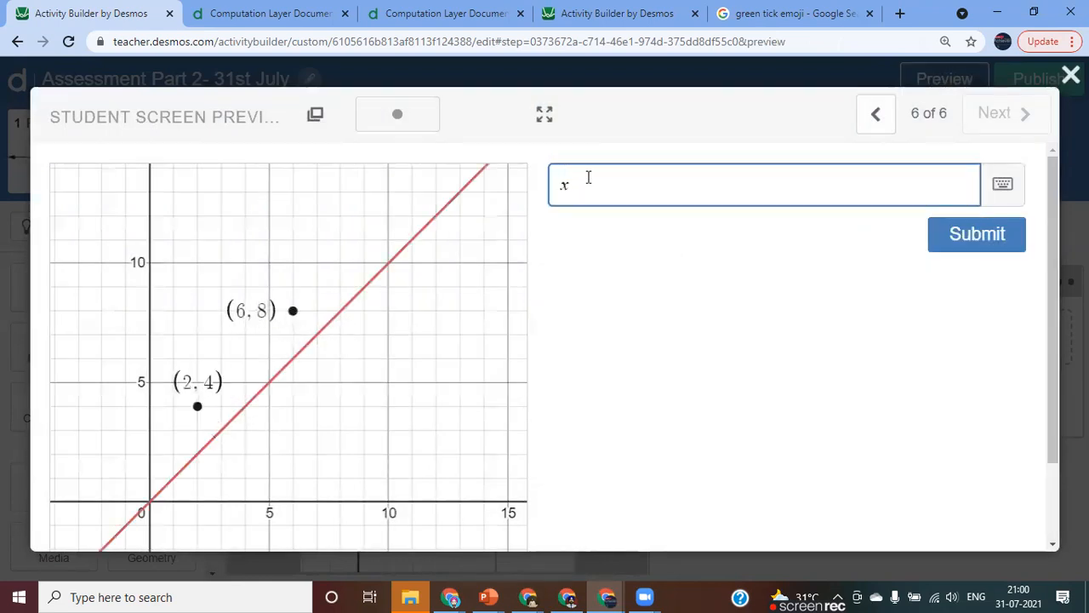
key("BackSpace")
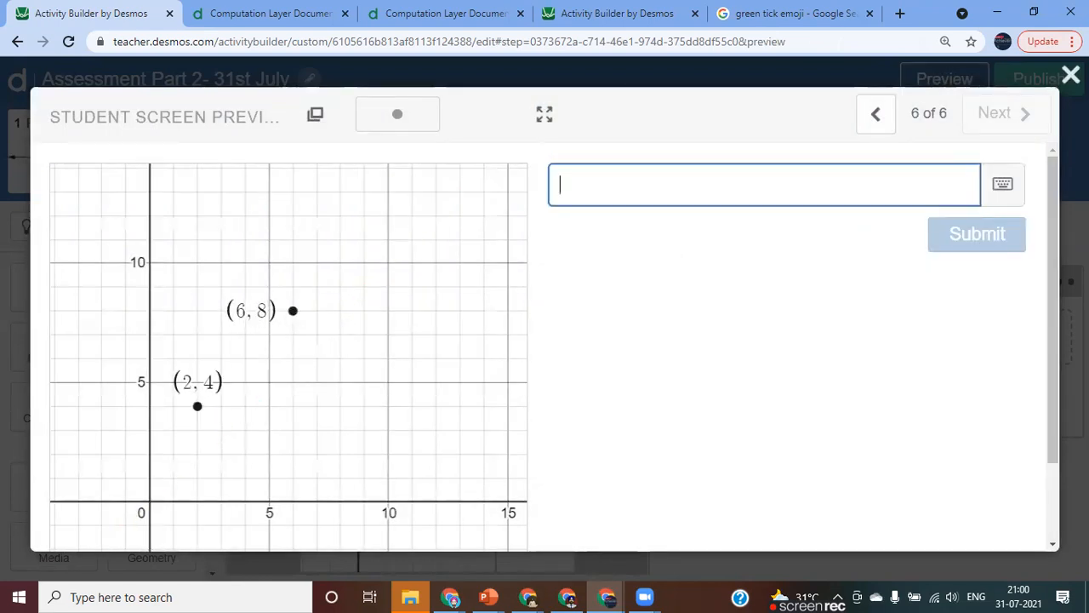
left_click(1071, 75)
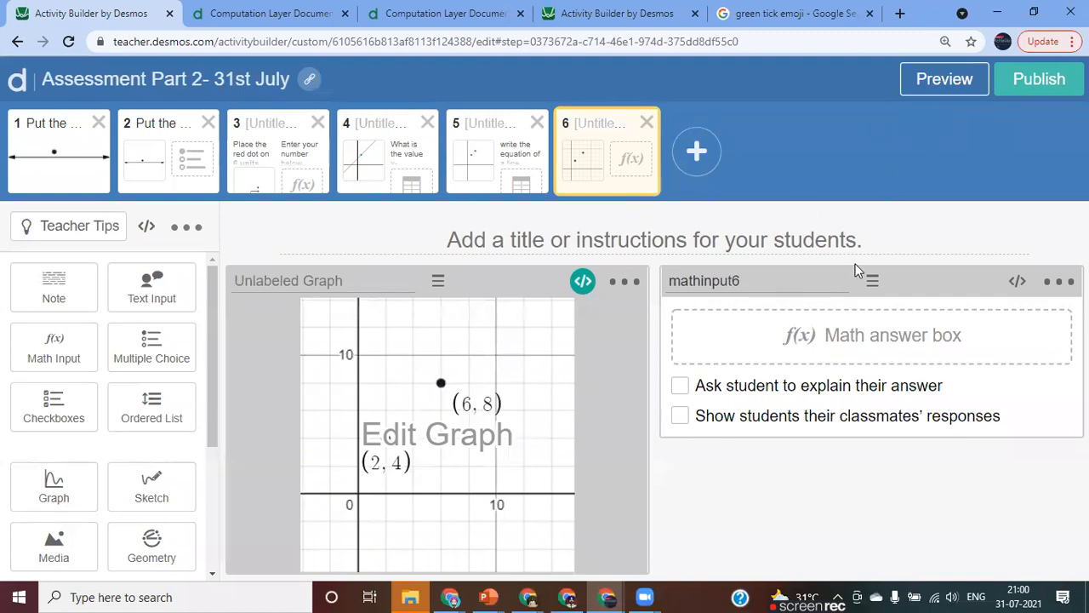
Check the graph's script, then rename the function in the graph's first expression to g(x) and save the graph.
left_click(583, 281)
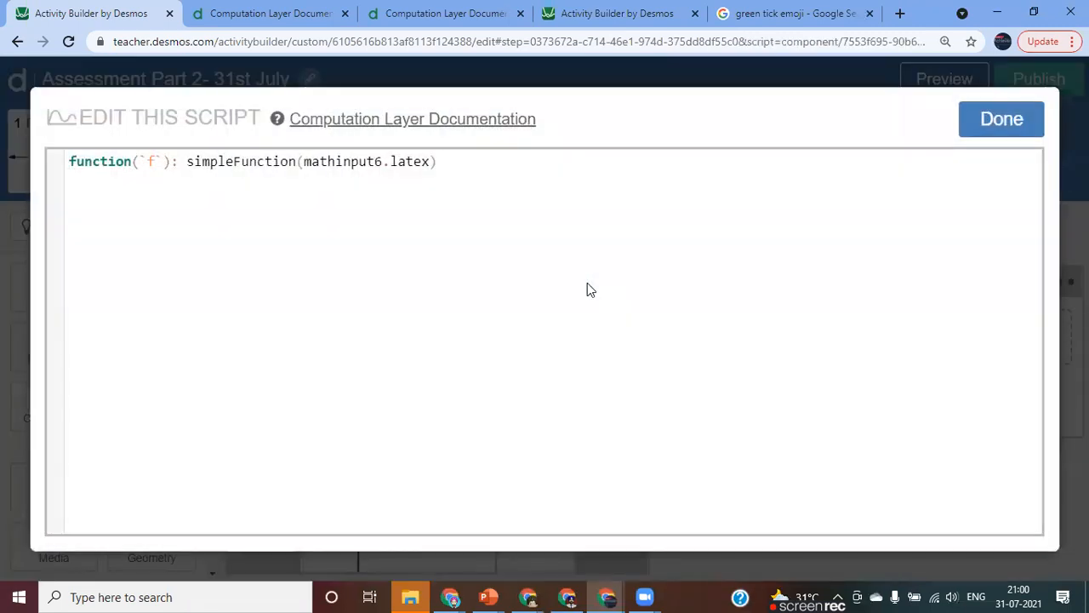
left_click(1001, 119)
left_click(431, 404)
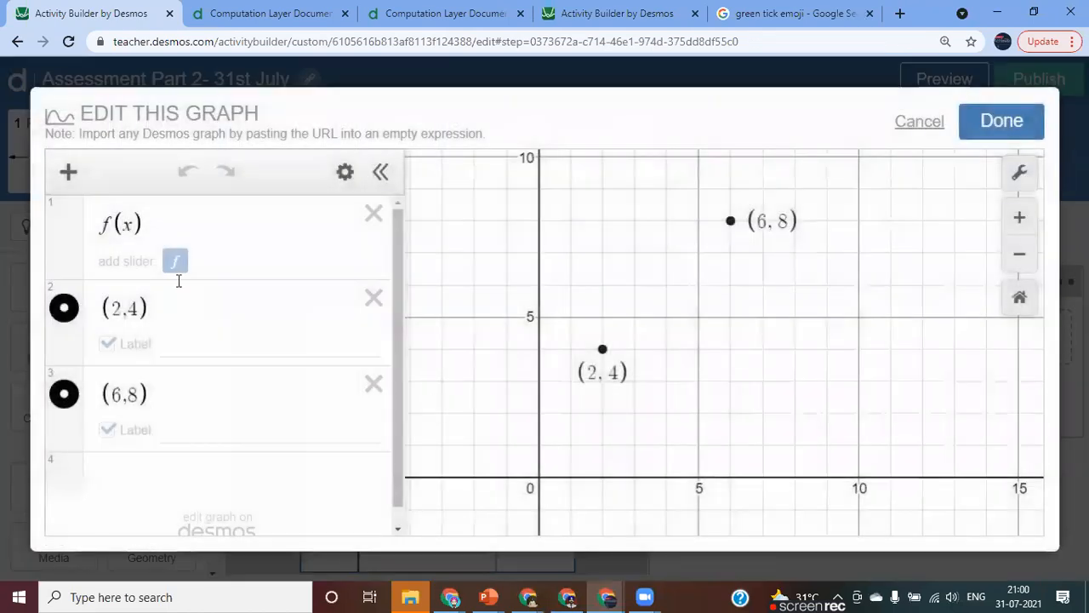
left_click(110, 224)
key("BackSpace")
type("g")
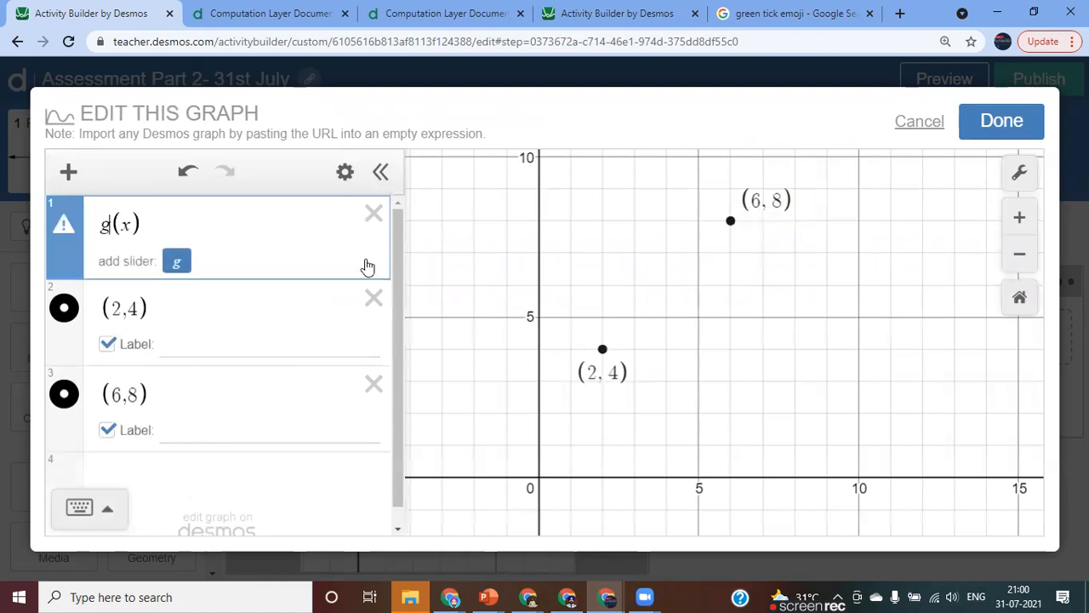
left_click(987, 126)
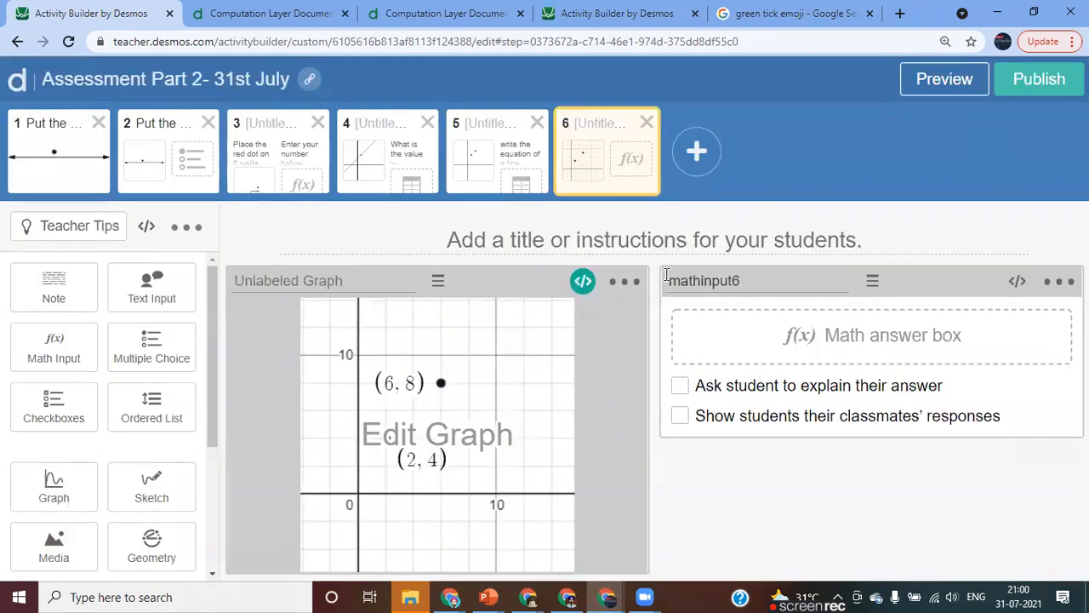
Rename the function in the sixth screen's graph script to `g` and select mathinput6 in the simpleFunction argument.
left_click(583, 282)
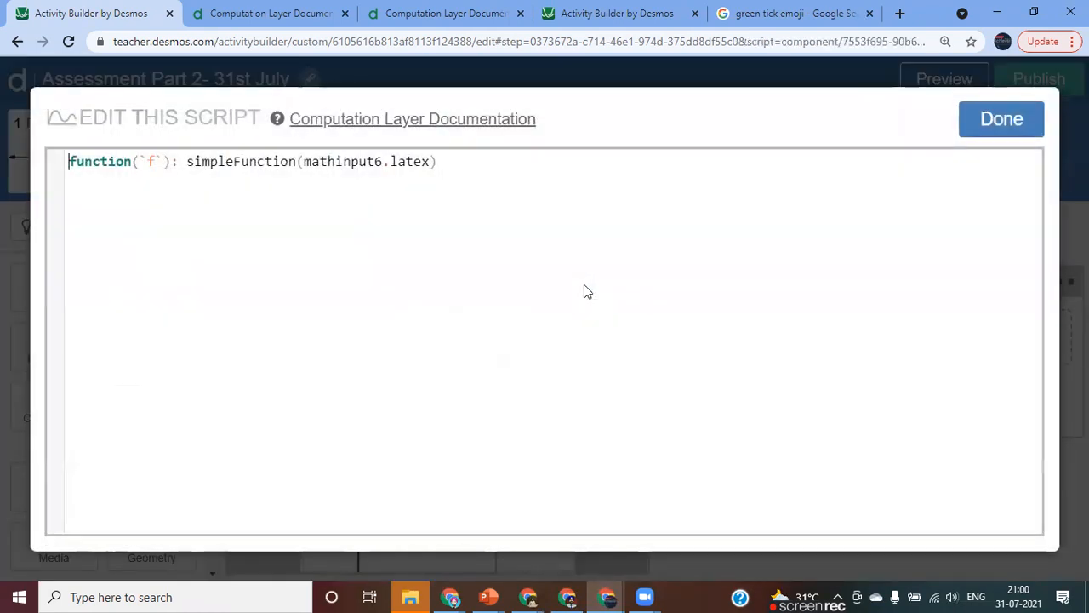
double_click(154, 162)
key("BackSpace")
type("g")
left_click(392, 223)
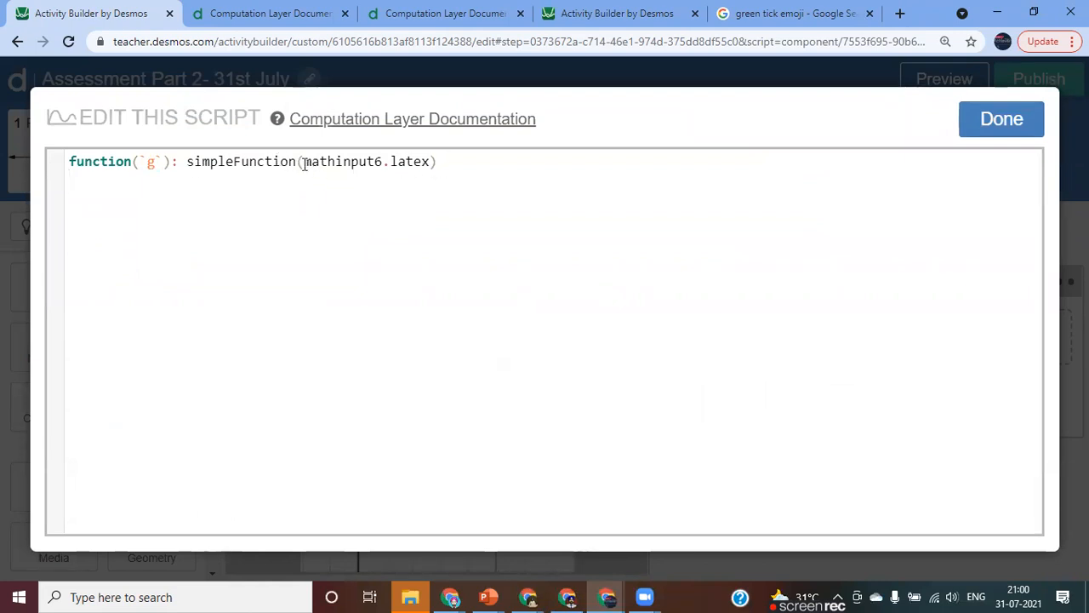
left_click_drag(304, 162, 382, 161)
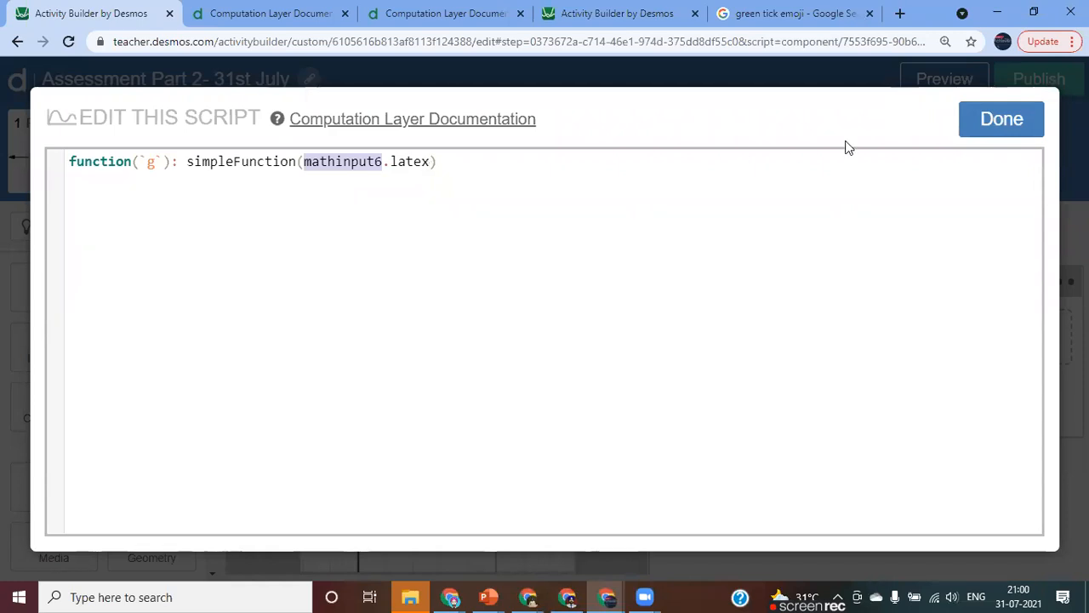
Save the graph's script and test the answers x and x^2 in the student preview.
left_click(989, 130)
left_click(953, 83)
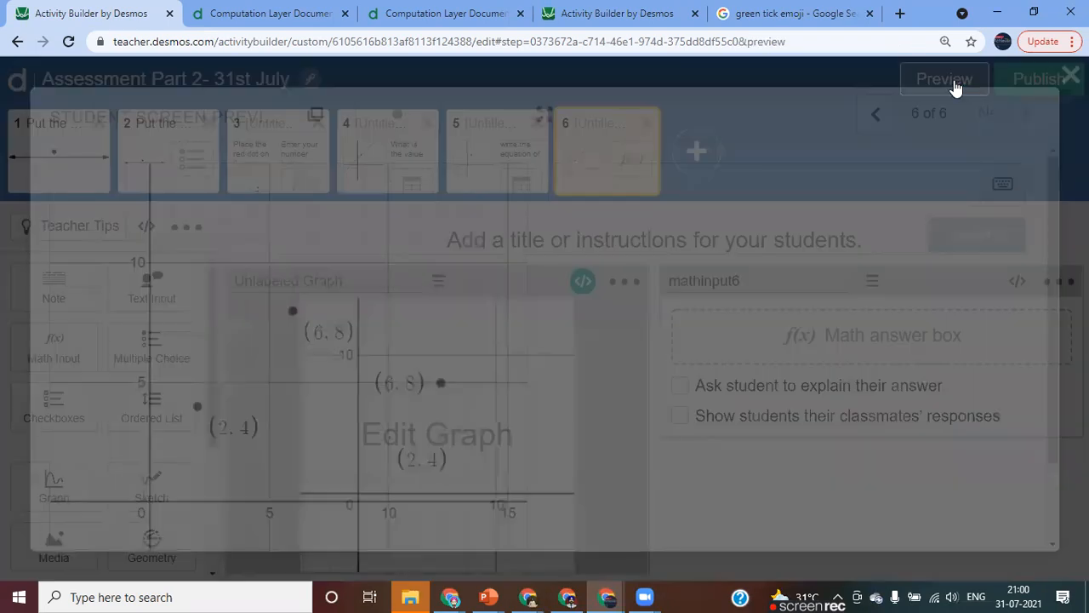
left_click(600, 186)
type("x")
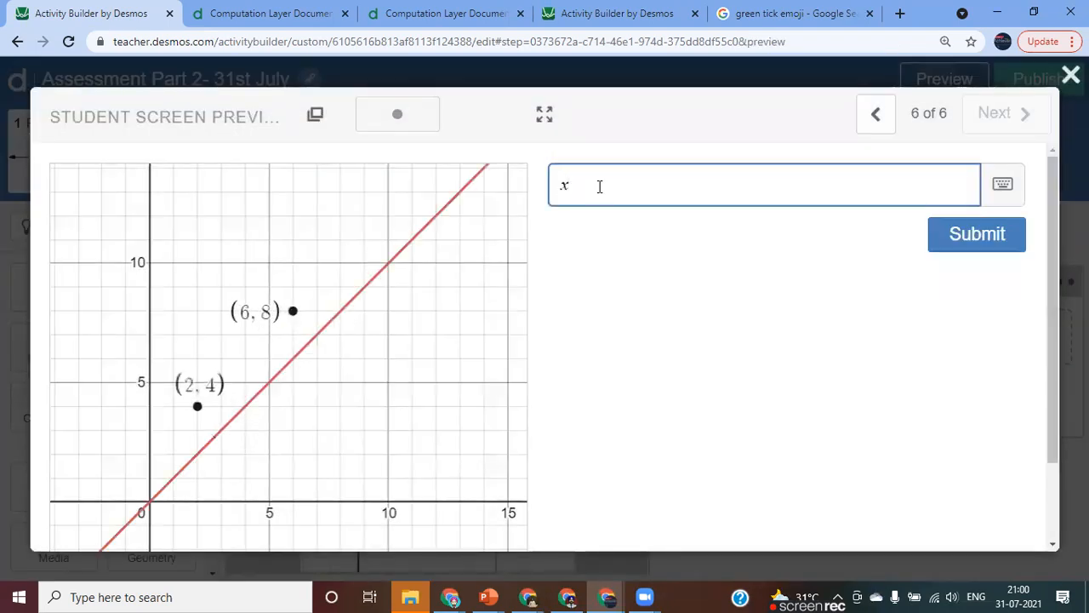
type("^2")
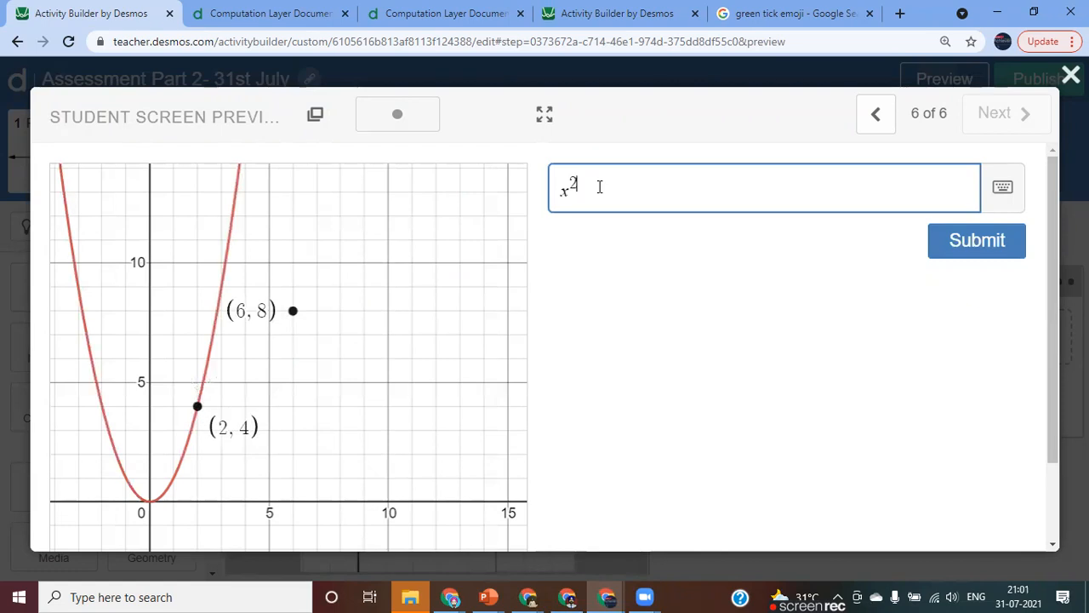
Test the answer sin x in the student preview, clear it, and close the preview.
key("BackSpace")
key("BackSpace")
key("BackSpace")
type("sinx")
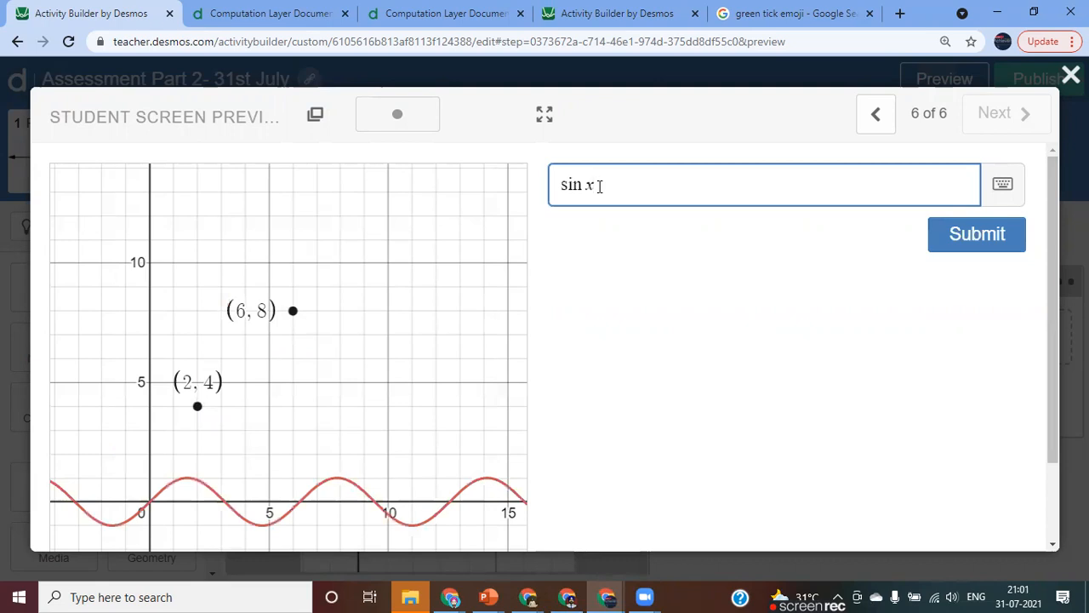
key("BackSpace")
key("BackSpace")
key("BackSpace")
key("BackSpace")
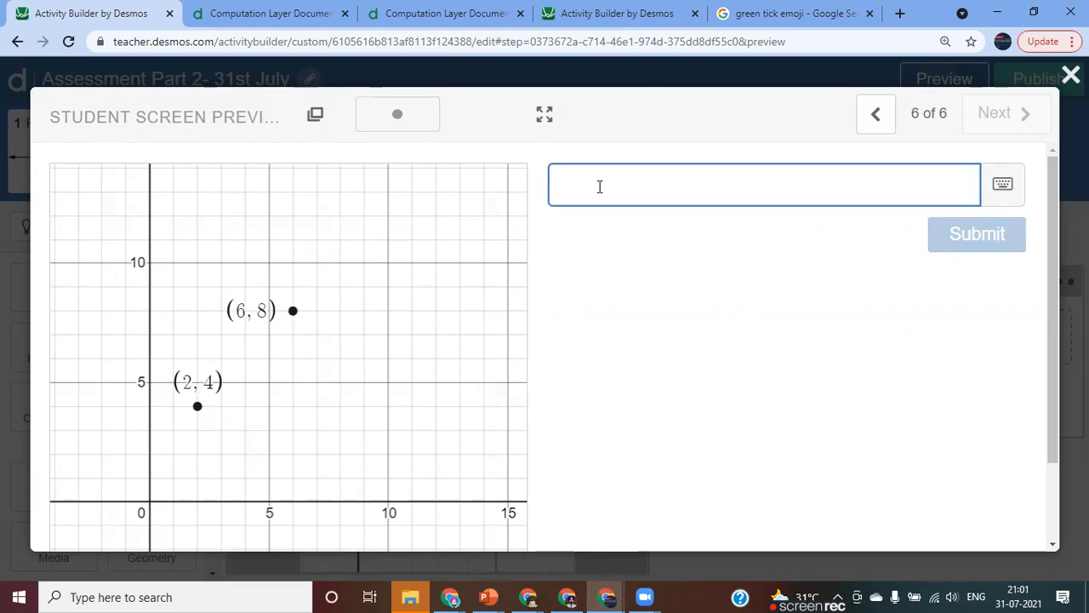
left_click(1070, 75)
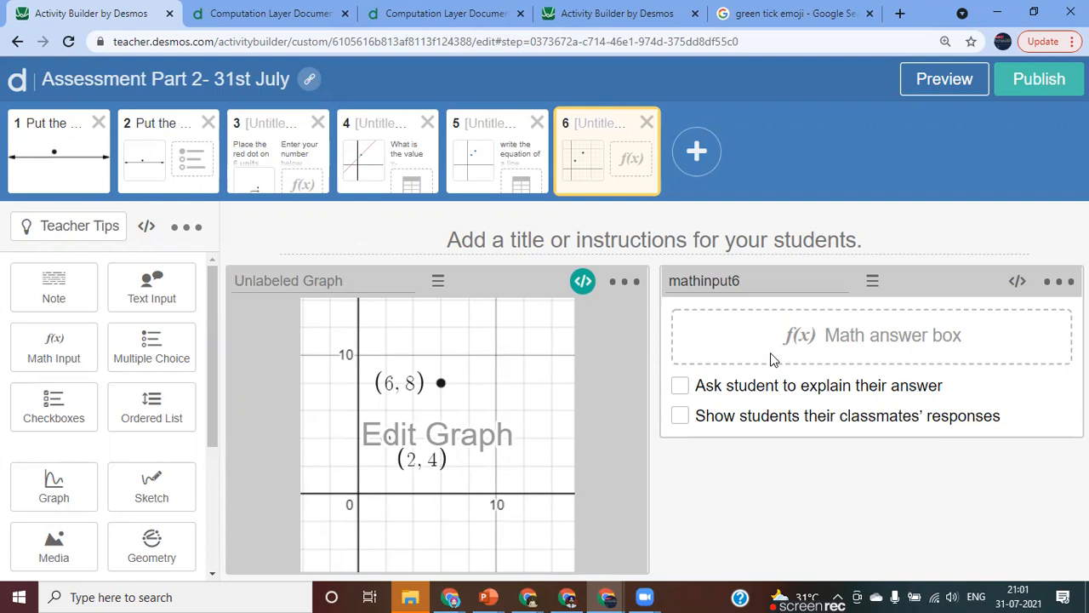
Review the sixth screen's graph script and check the graph in the student preview.
left_click(583, 281)
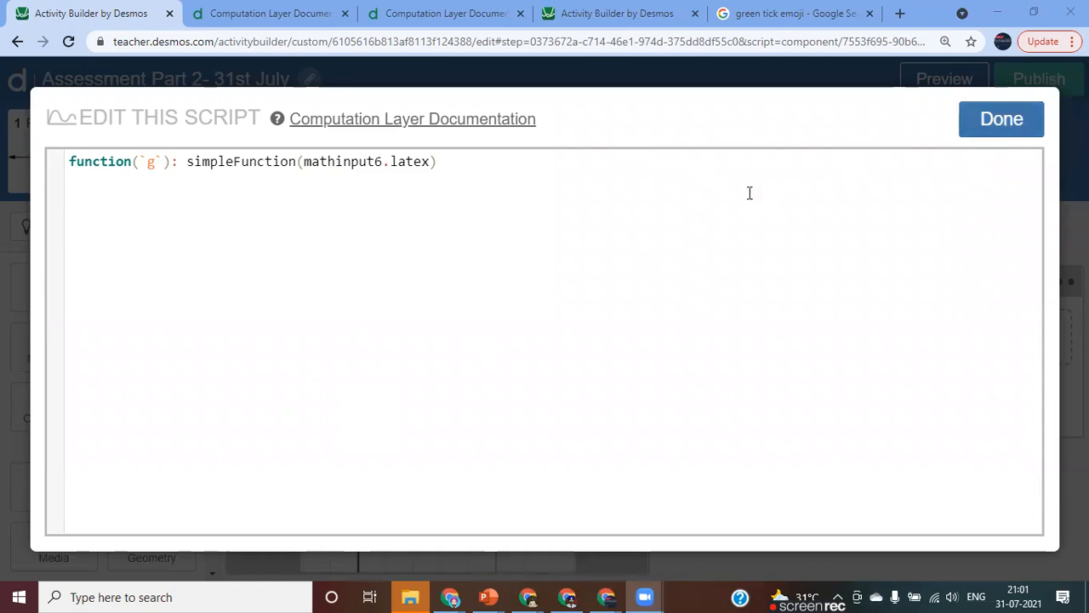
left_click(1017, 124)
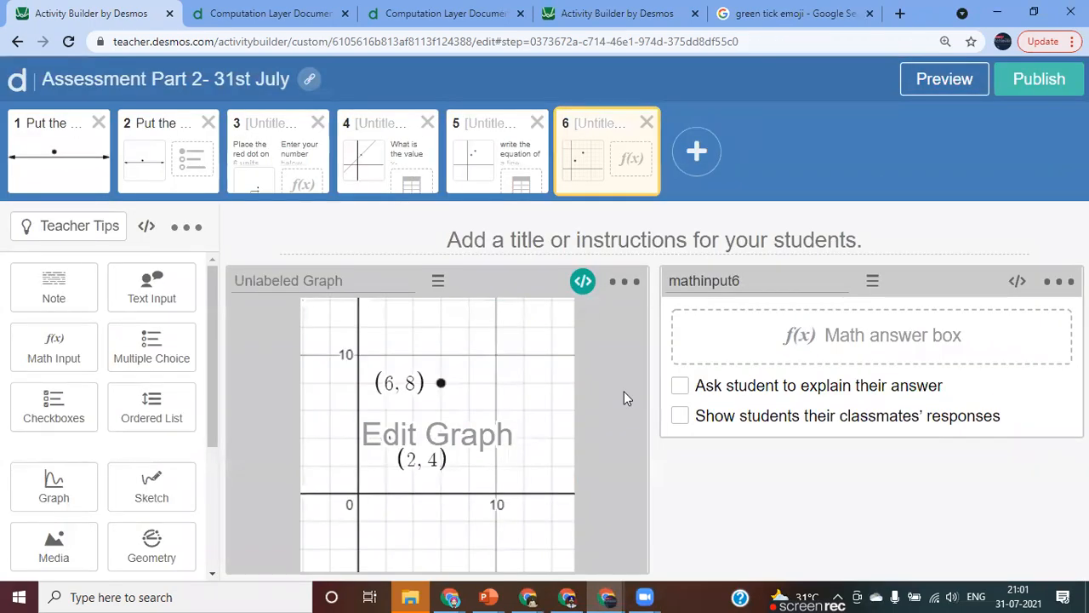
left_click(927, 86)
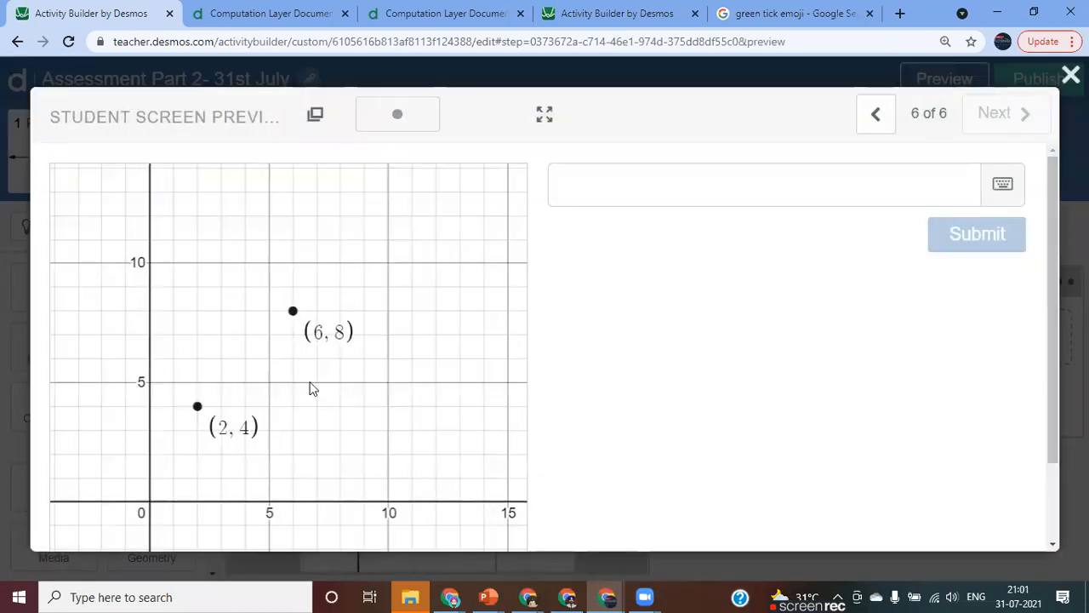
left_click(1070, 75)
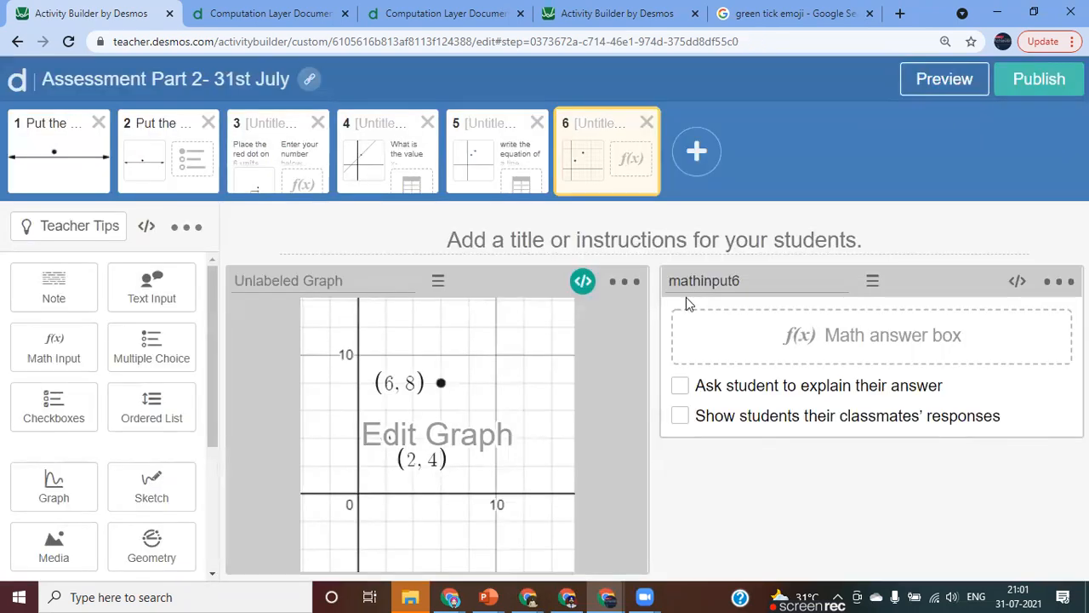
Copy the question text from the fifth screen's note into the sixth screen's title.
left_click(497, 191)
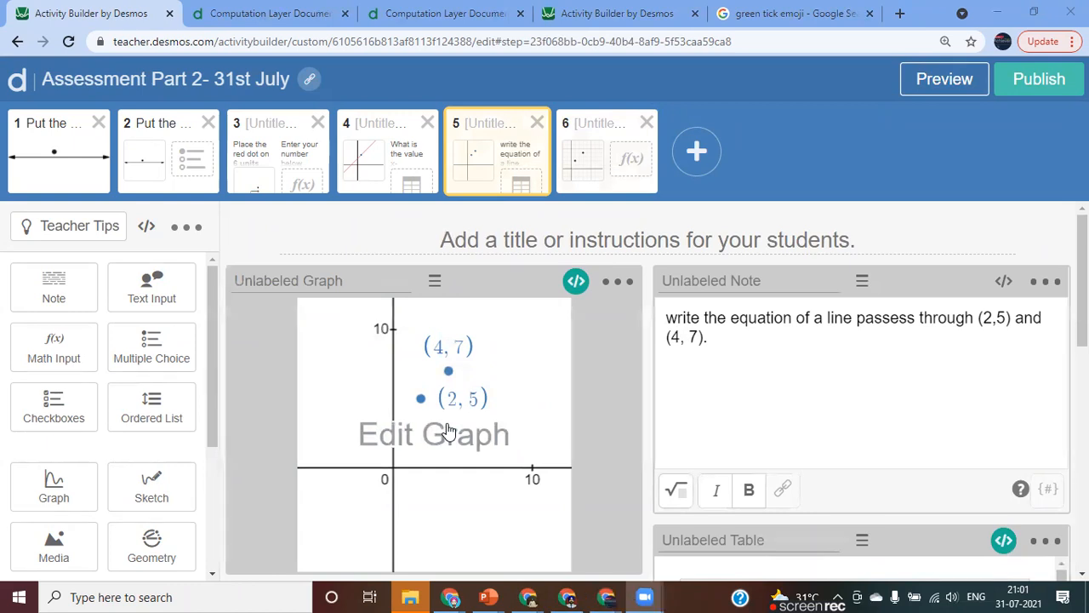
left_click_drag(668, 317, 704, 349)
key("ctrl+c")
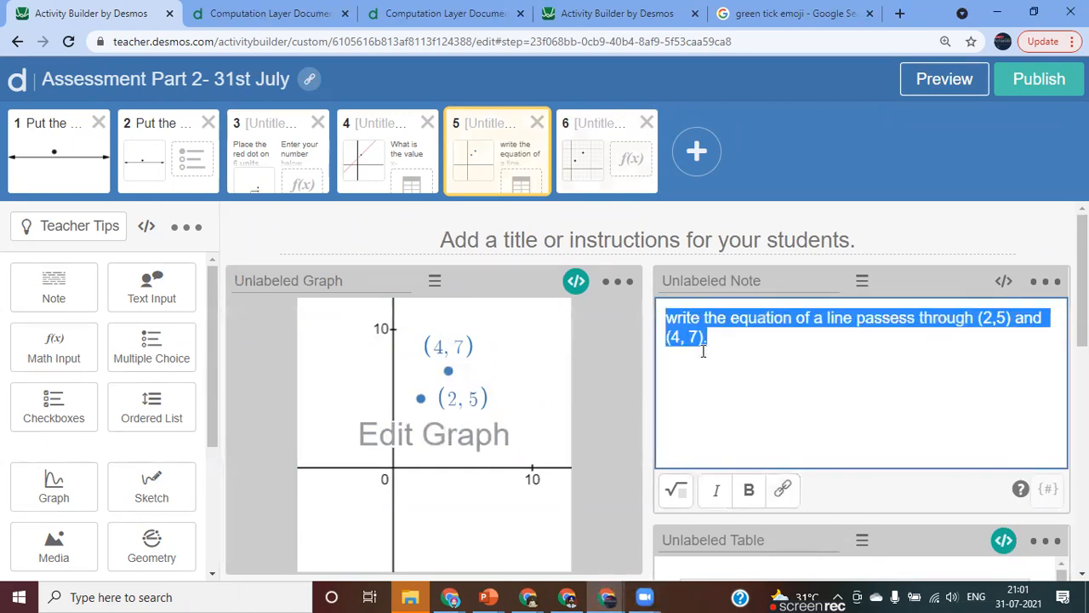
left_click(583, 171)
left_click(663, 249)
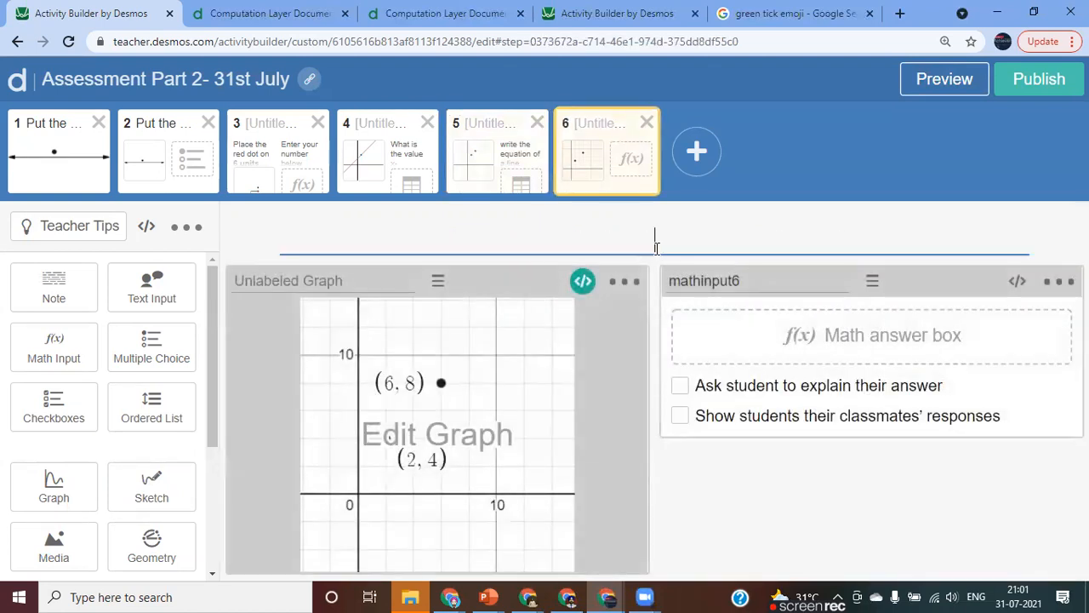
key("ctrl+v")
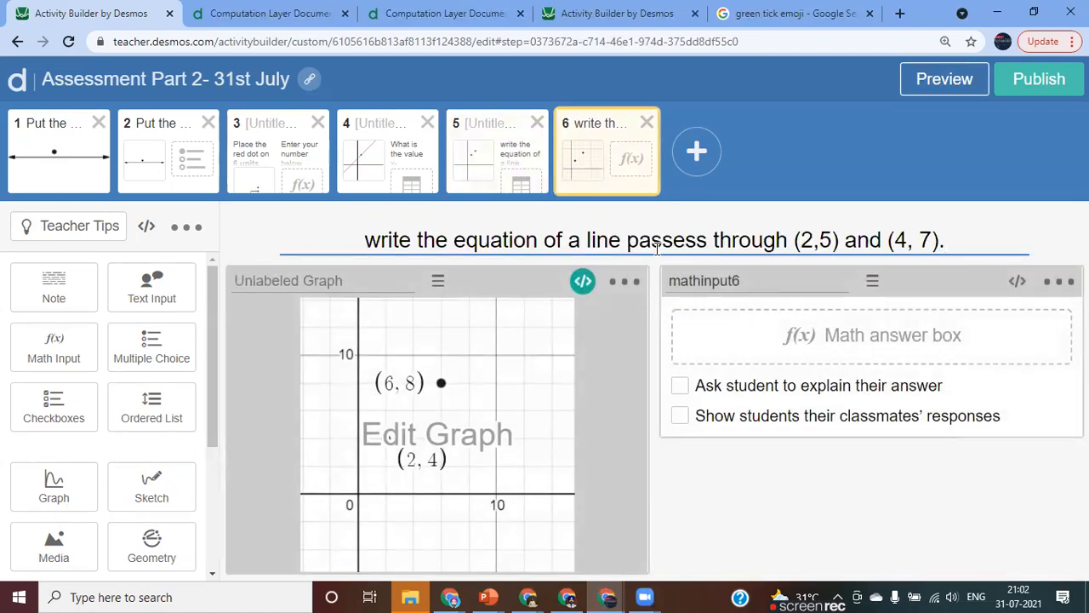
Change the first point in the sixth screen's title to (2,4).
left_click(810, 240)
key("Right")
key("Right")
key("BackSpace")
type("4")
Change the second point in the sixth screen's title to (6, 8).
key("Right")
key("Right")
key("Right")
key("Right")
key("Right")
key("Right")
key("Right")
key("Right")
key("BackSpace")
type("6")
key("Right")
key("Right")
key("BackSpace")
type("8")
left_click(760, 476)
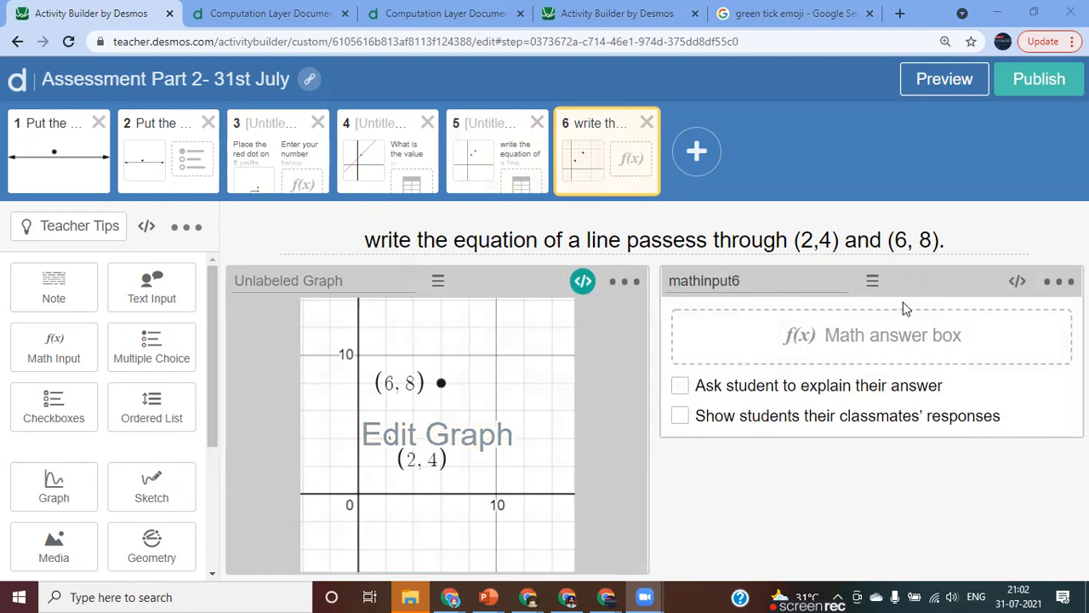
Test the answer x+3 in the student preview, then change it to x+2 and submit it.
left_click(944, 86)
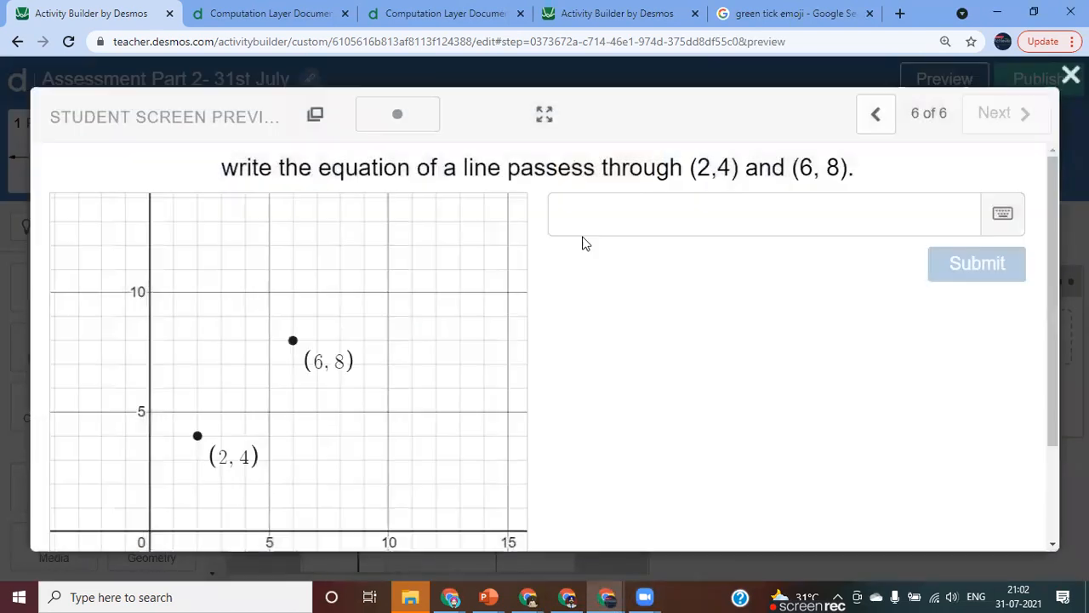
left_click(591, 214)
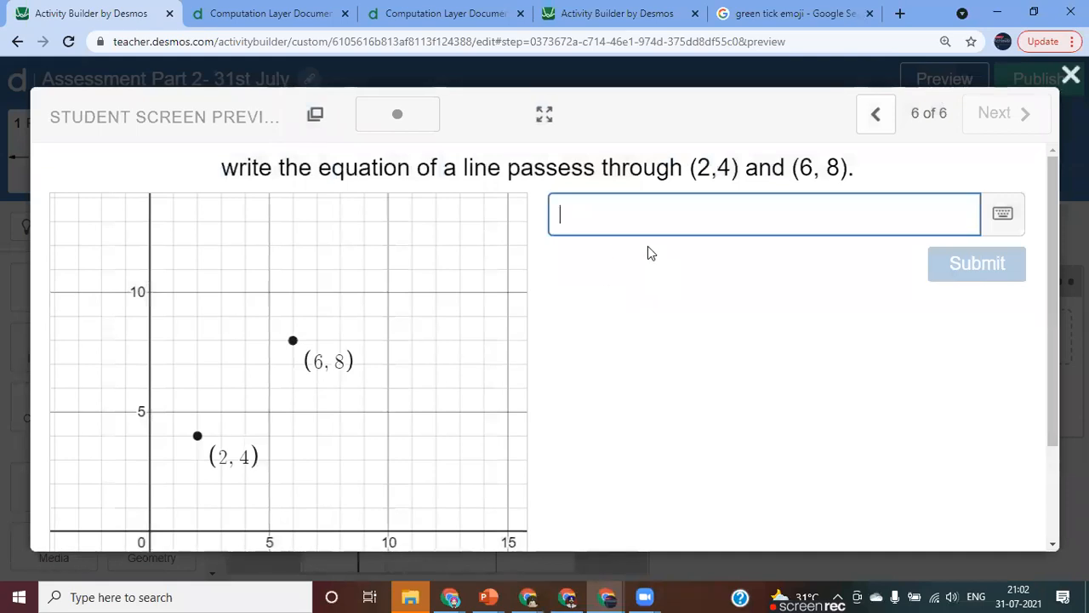
type("x+3")
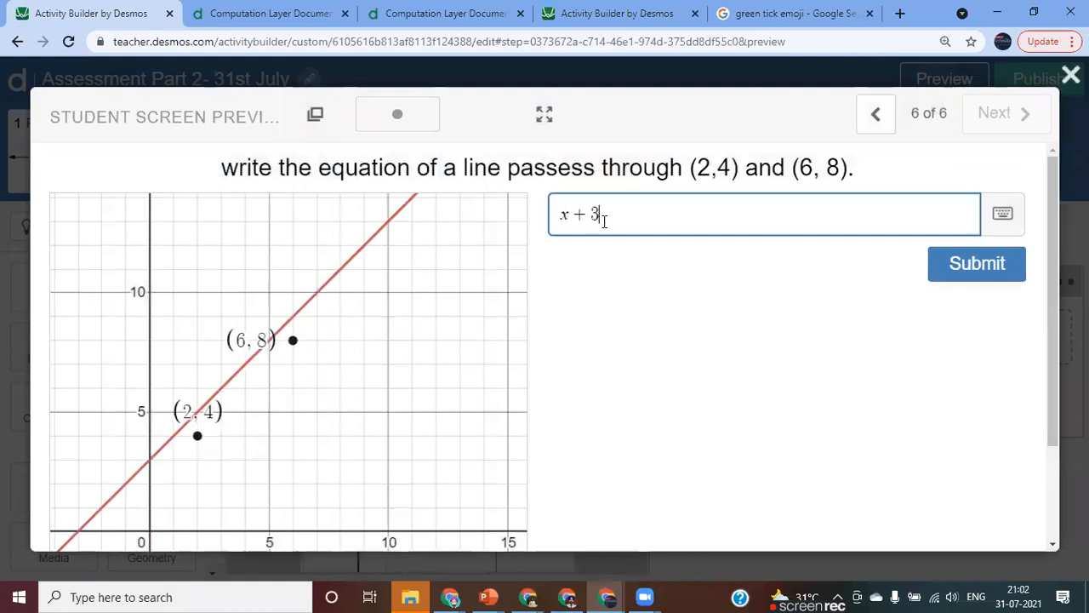
key("BackSpace")
type("2")
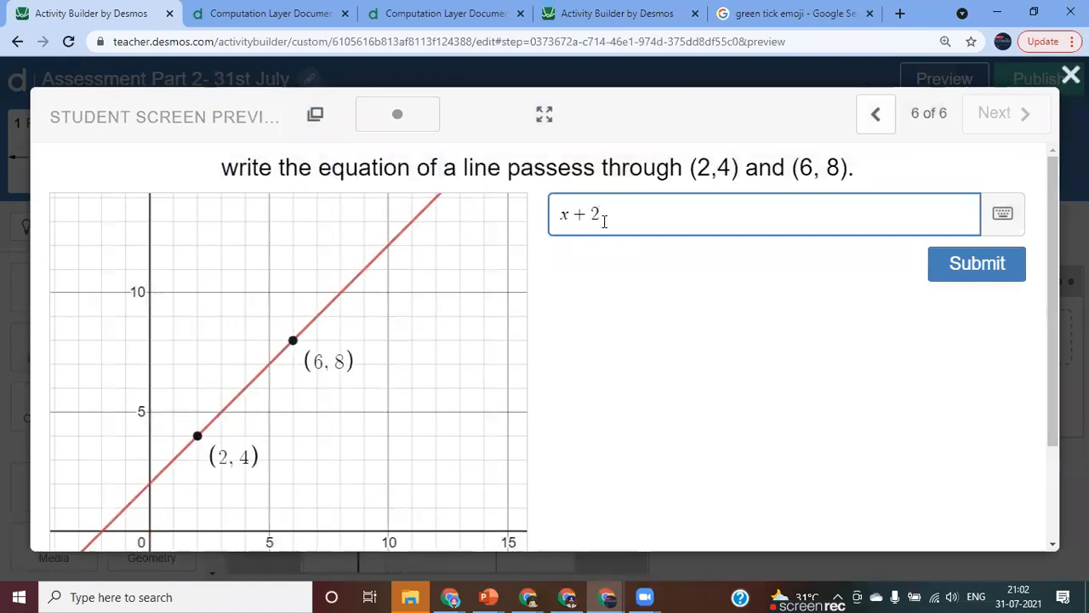
key("Return")
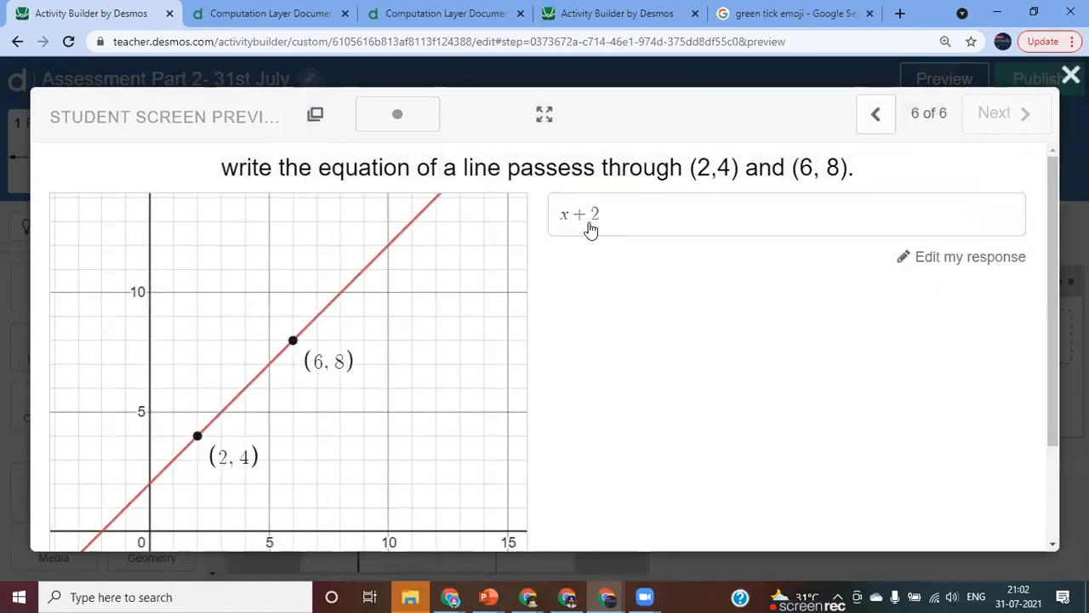
Edit the submitted preview response to y=x+2 to test the full equation form.
left_click(563, 220)
left_click(563, 219)
type("y=")
left_click(662, 217)
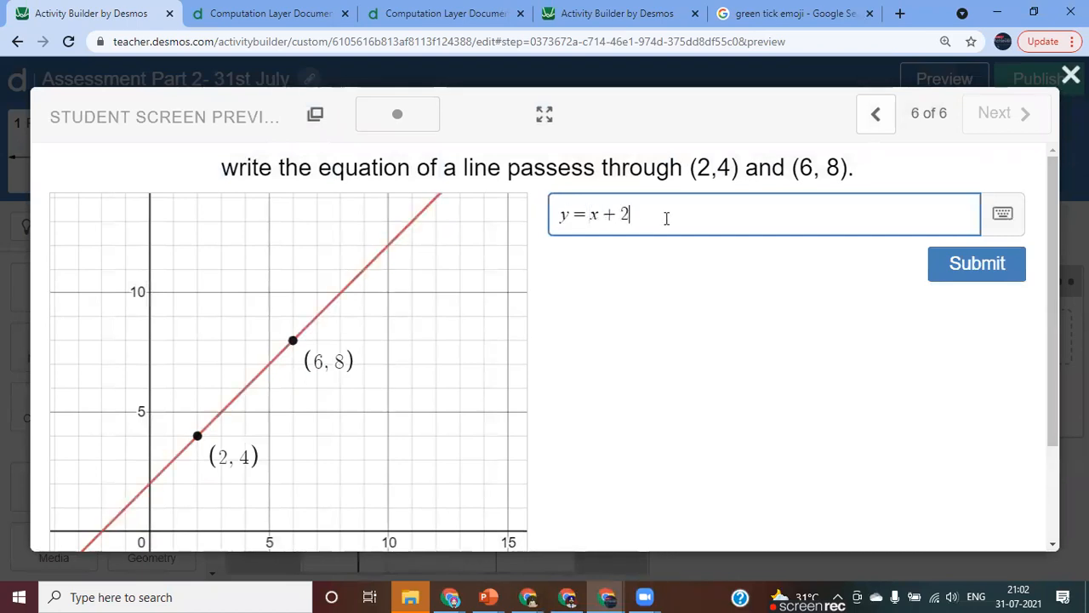
Replace y with f(x) in the preview answer to test f(x)=x+2.
left_click(570, 216)
key("BackSpace")
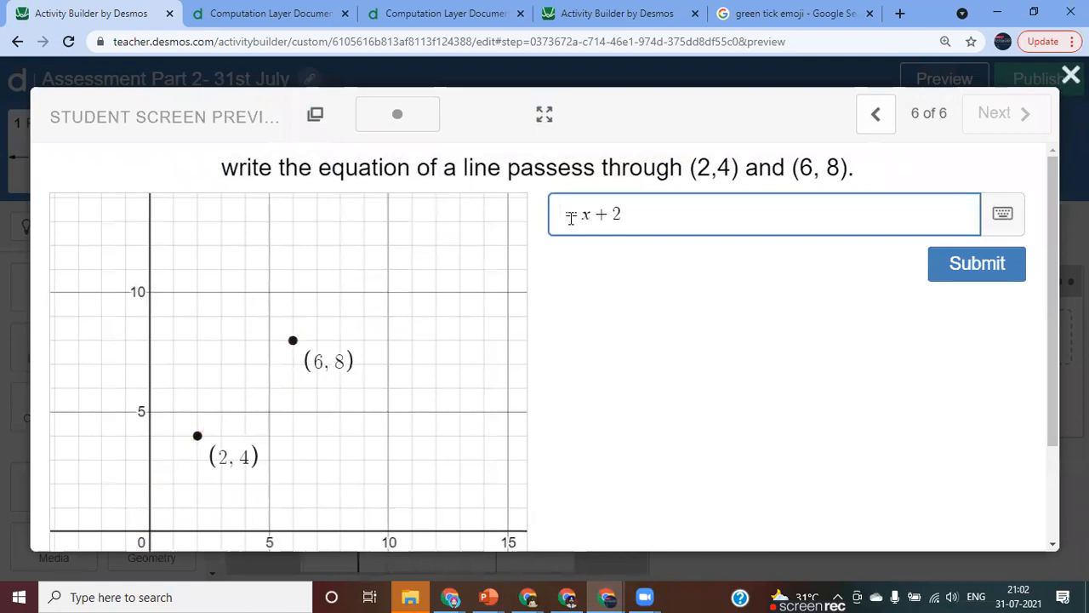
type("f(x")
key("Right")
key("Right")
key("Right")
key("Right")
key("Right")
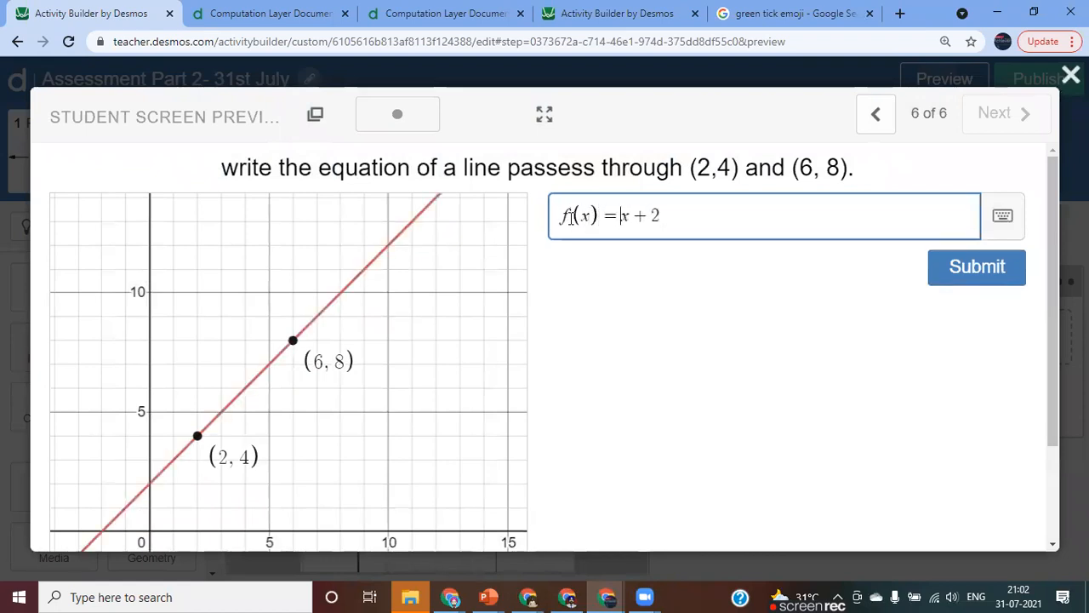
Test the answers f(t)=x+2 and f(t)=t+2 in the student preview.
key("Left")
key("Left")
key("Left")
key("BackSpace")
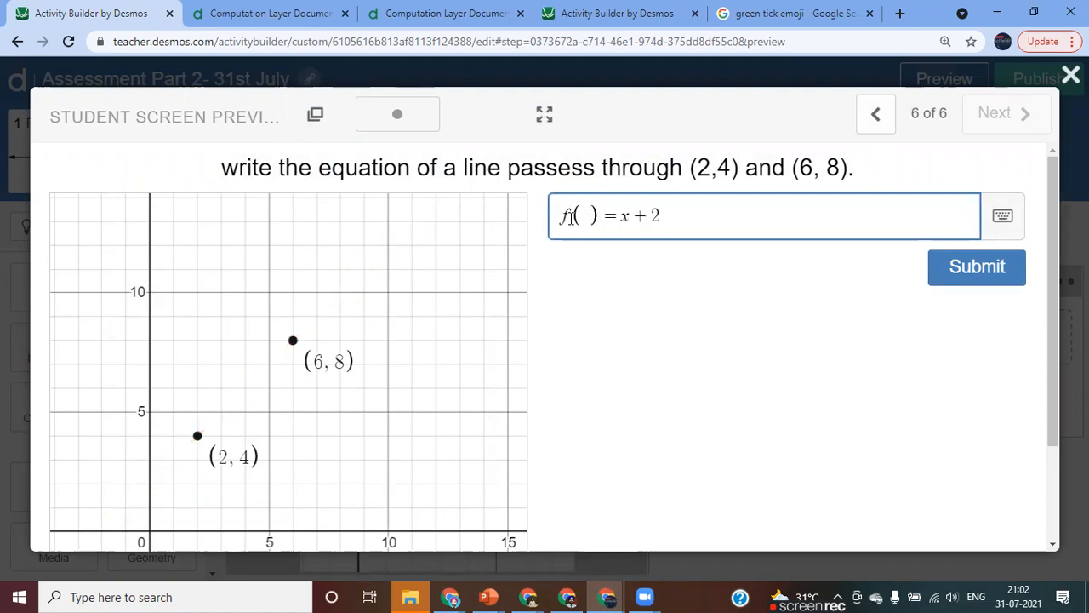
type("t")
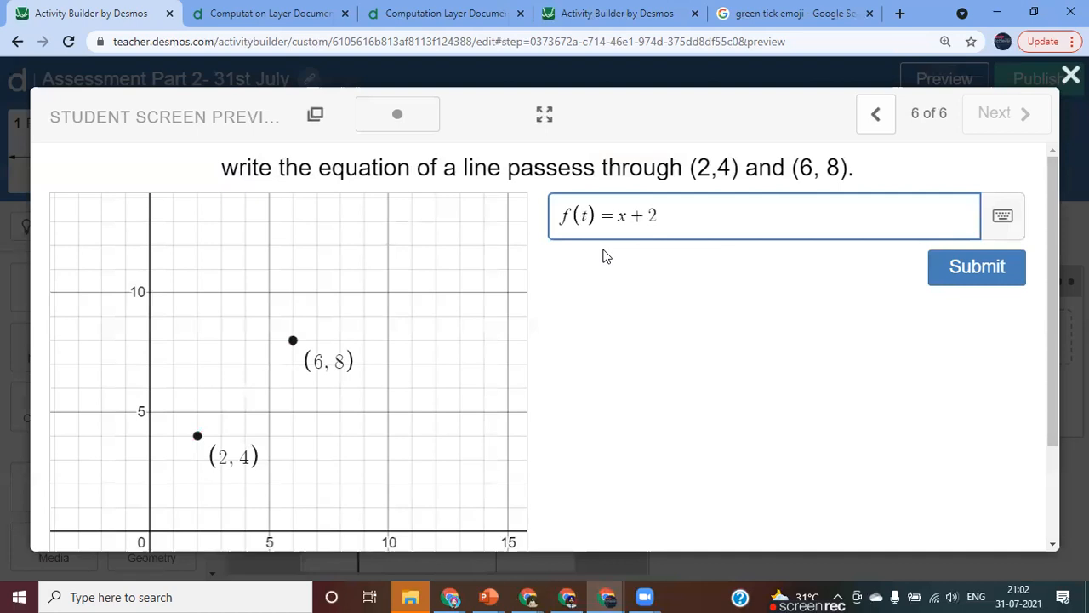
key("Right")
key("Right")
key("Right")
key("BackSpace")
type("t")
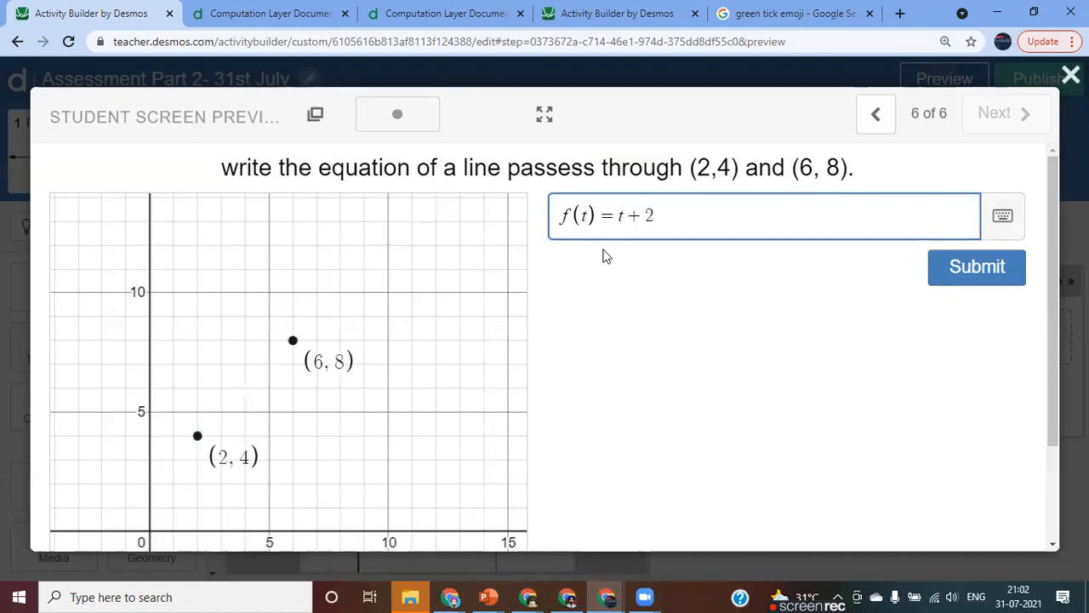
Change the variable back to x on both sides of the preview answer, giving f(x)=x+2.
key("BackSpace")
type("x")
key("Left")
key("Left")
key("Left")
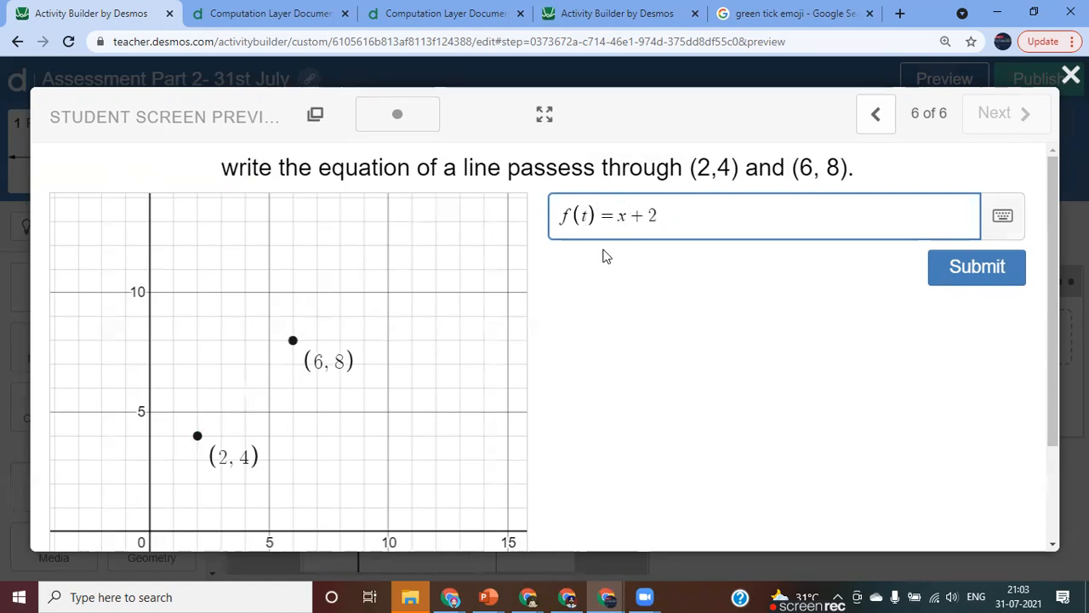
key("BackSpace")
type("x")
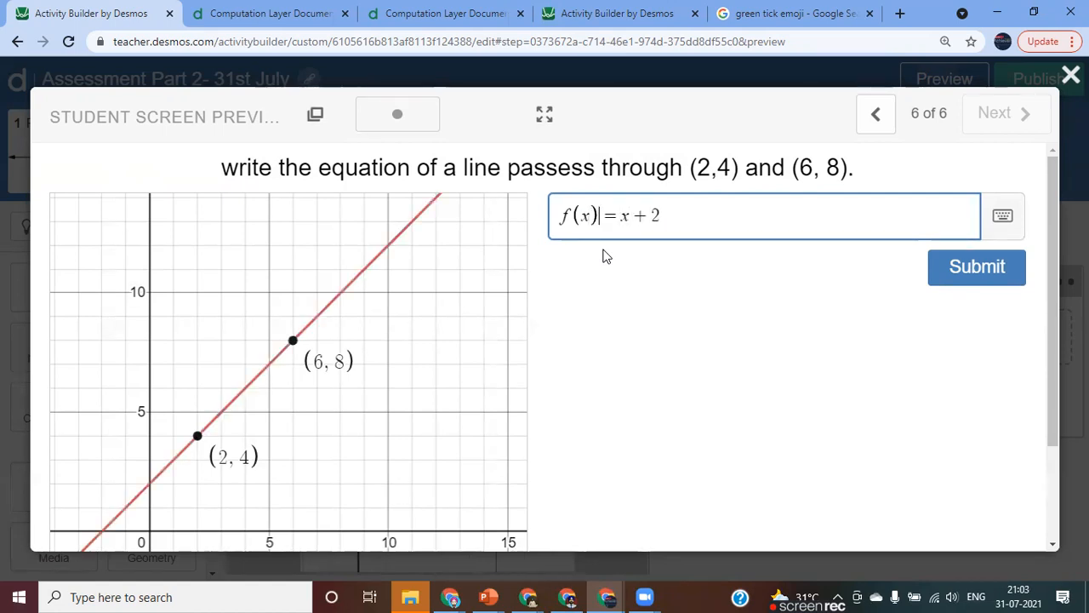
Replace f(x) with y in the preview answer to test y=x+2, and close the preview.
key("BackSpace")
key("BackSpace")
key("BackSpace")
type("y")
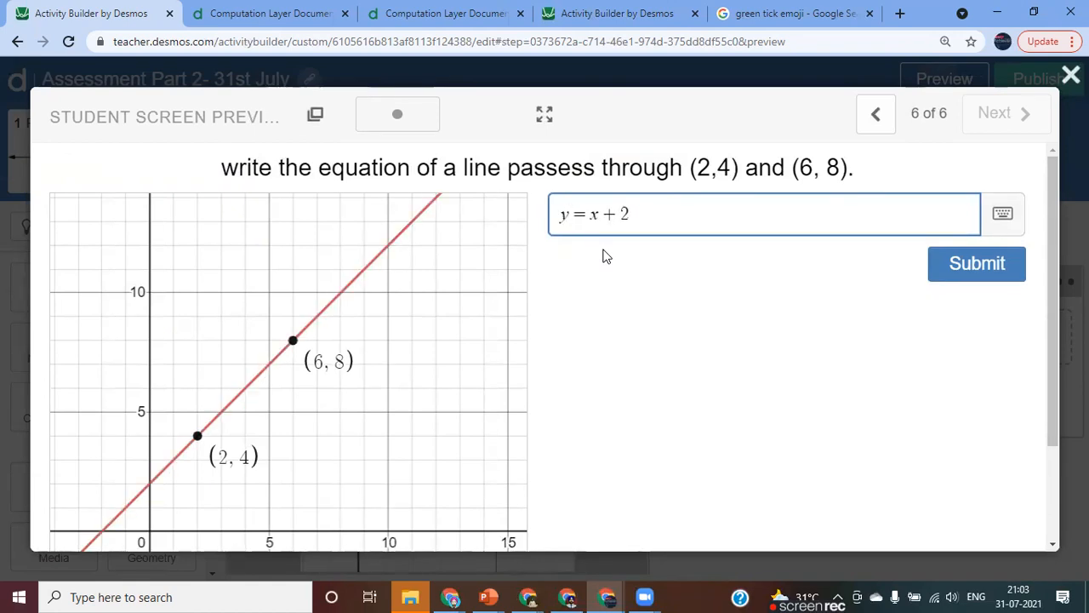
key("Right")
key("Right")
key("Right")
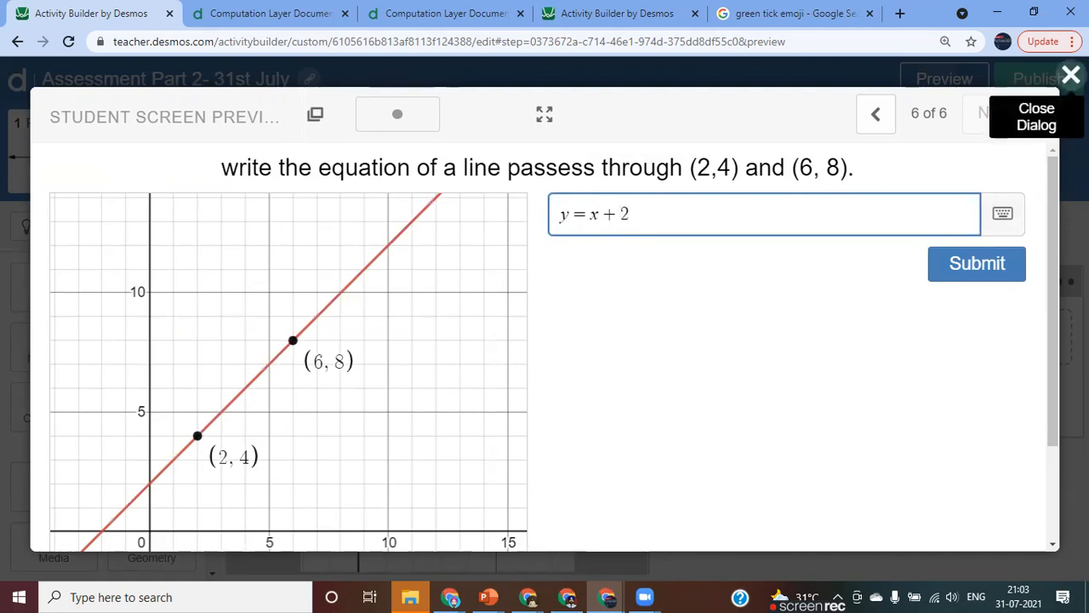
left_click(1070, 75)
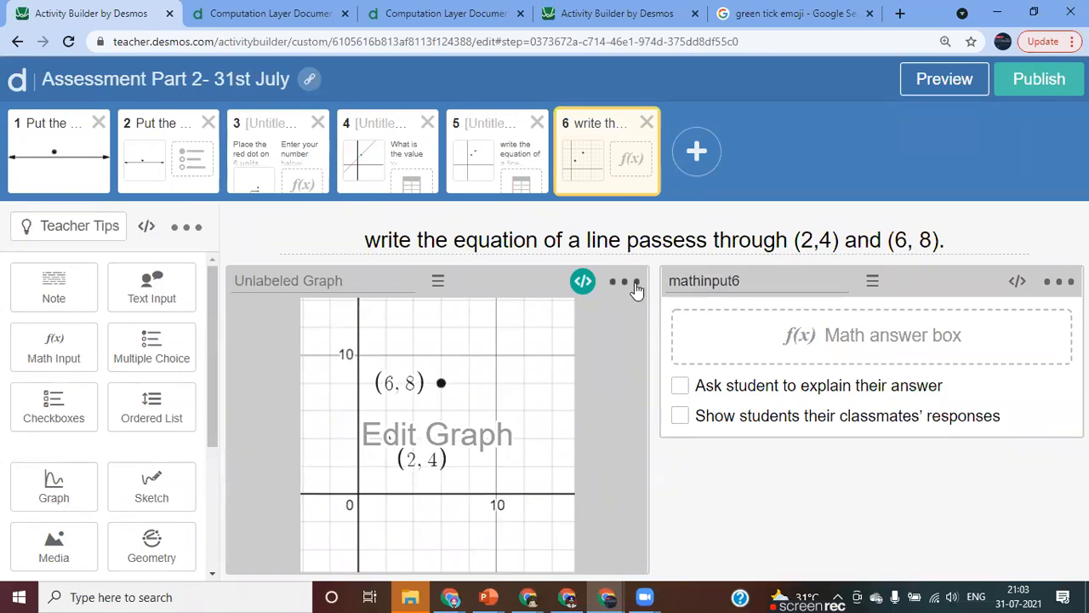
Add the line readOnly: true to the sixth screen's graph script and save it.
left_click(583, 282)
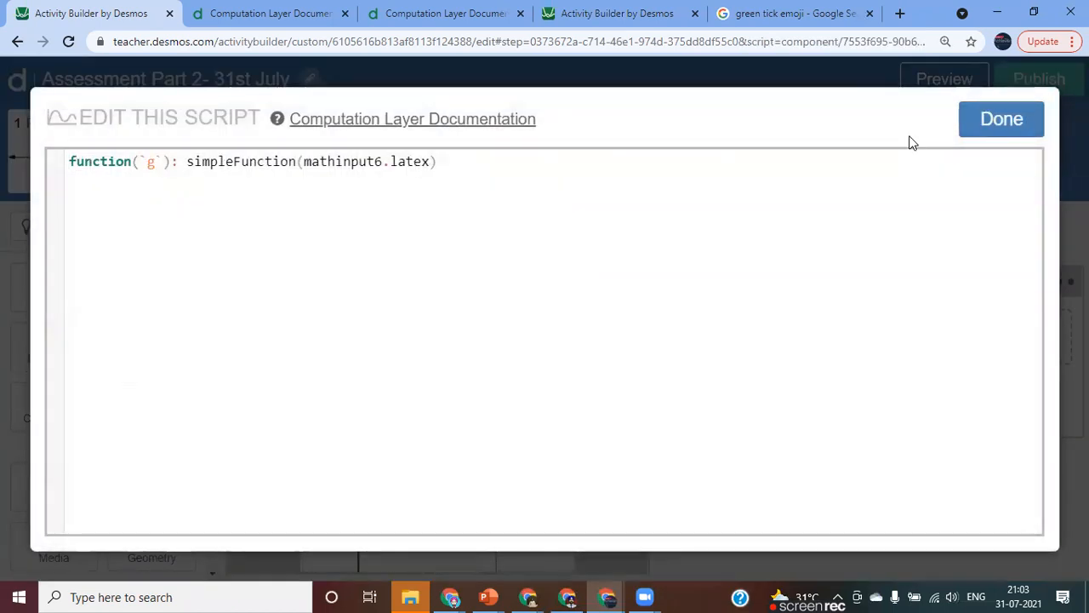
left_click(1009, 129)
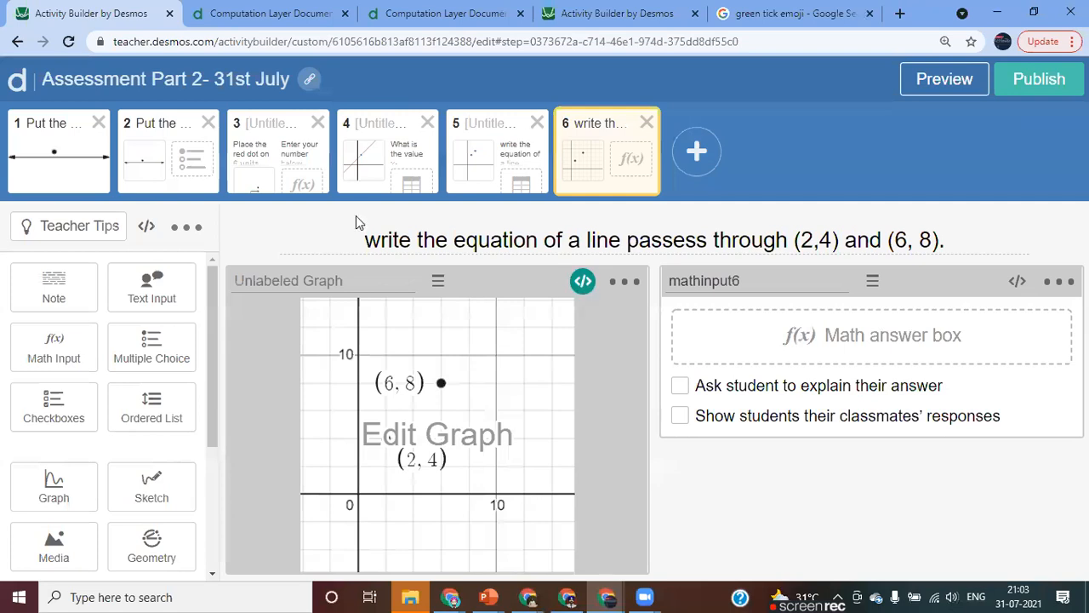
left_click(583, 283)
type("re")
key("Tab")
type("tr")
key("Tab")
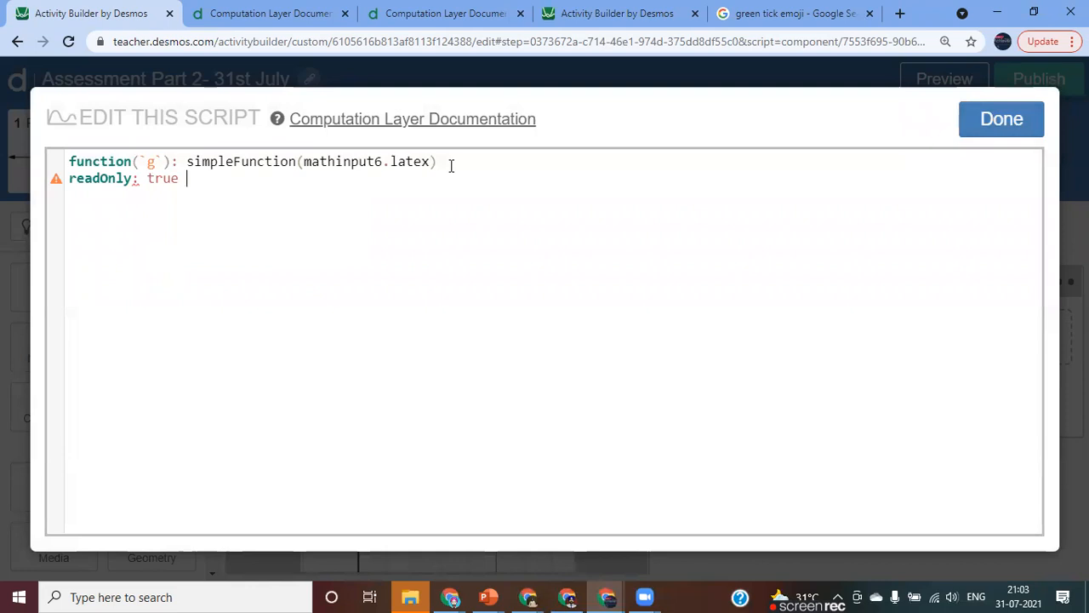
left_click(1009, 126)
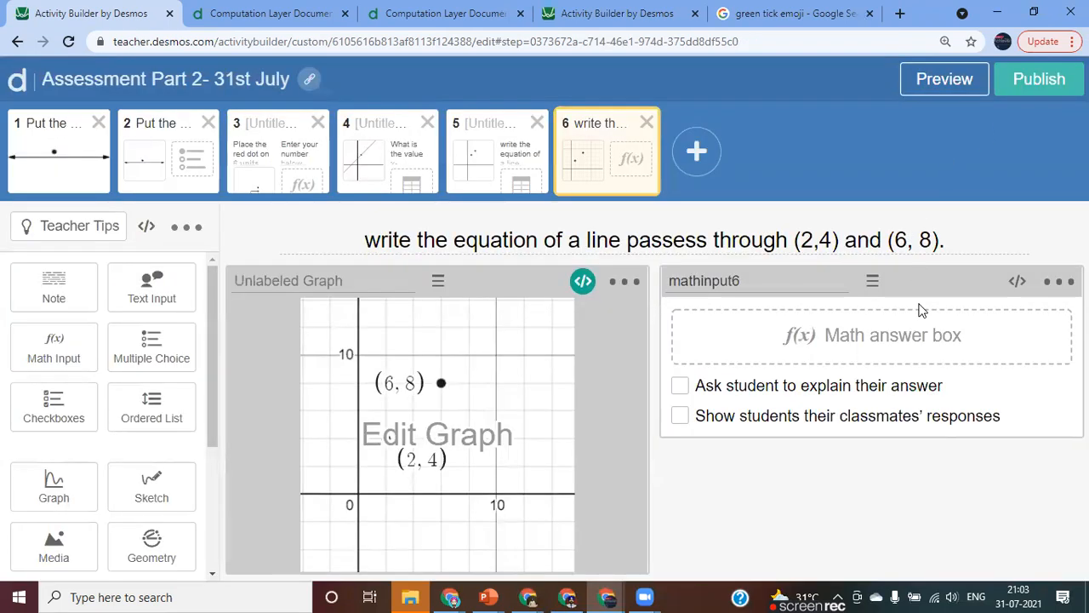
Add the line correct: mathinput6.latex ="x+2" to the sixth screen's math input script and save it.
left_click(1017, 284)
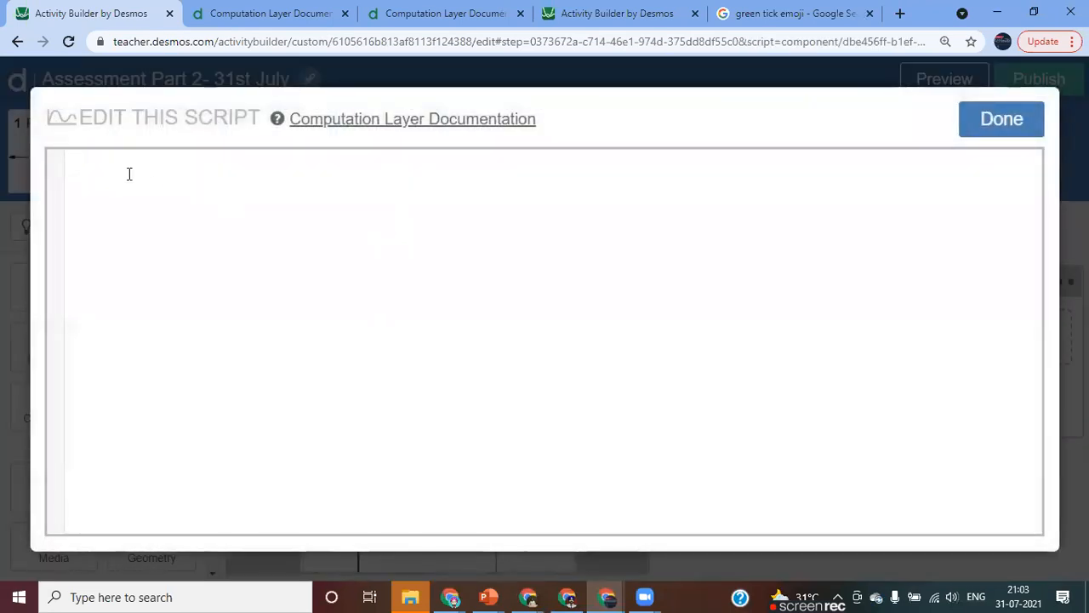
type("correct: ")
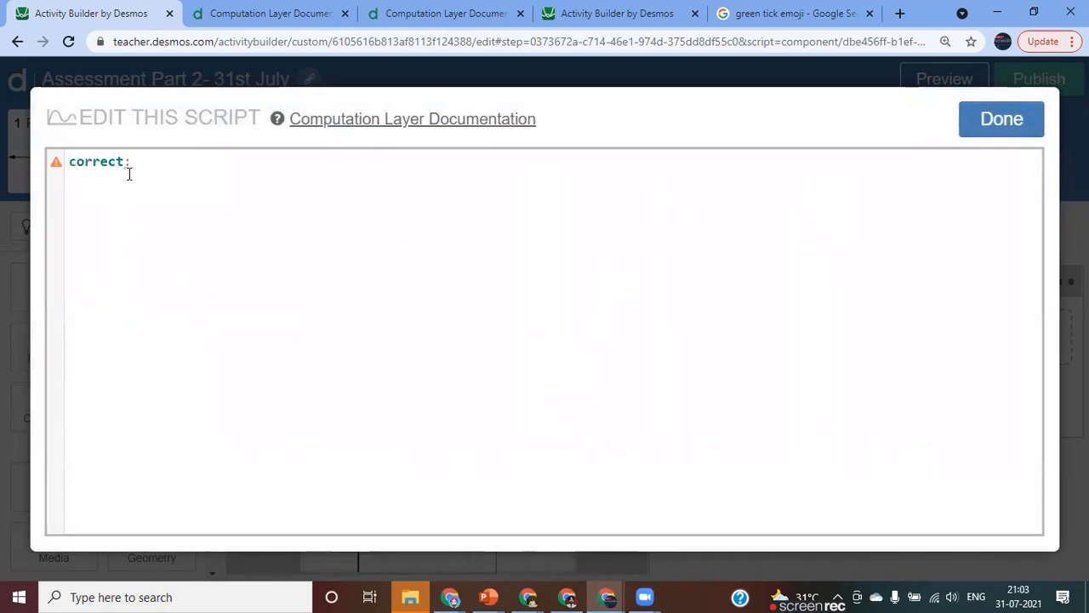
type("mathinput6.")
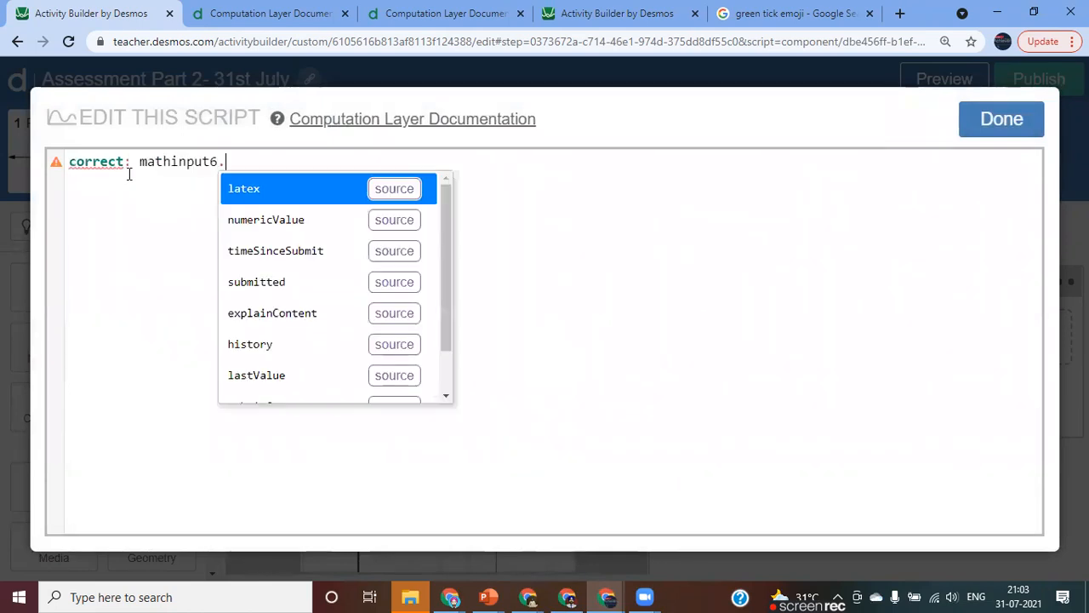
key("Return")
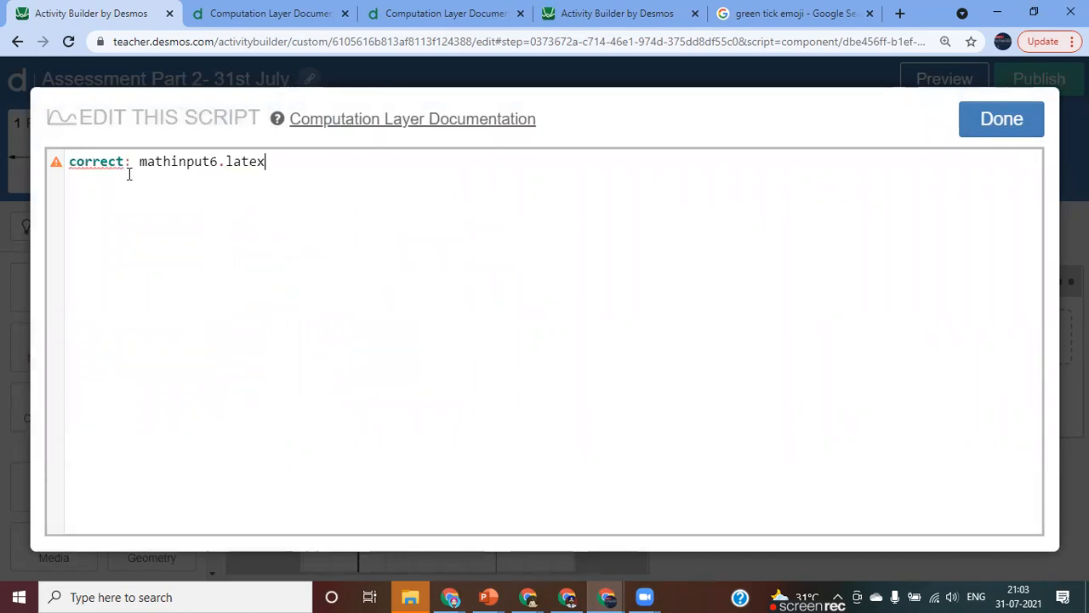
type("x")
key("BackSpace")
type("\"\"")
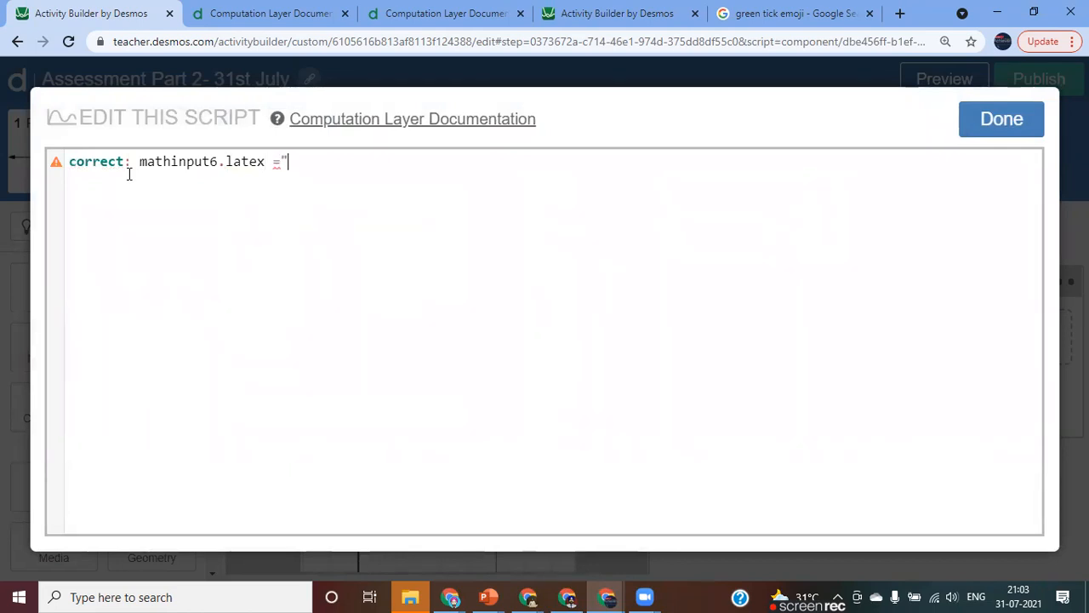
type("x+2")
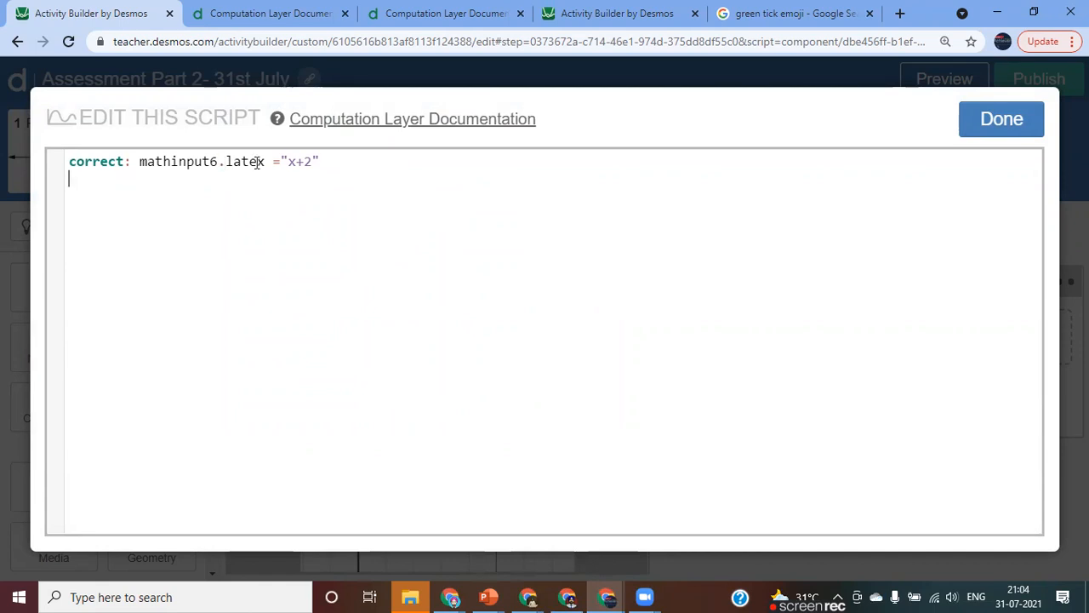
left_click(983, 126)
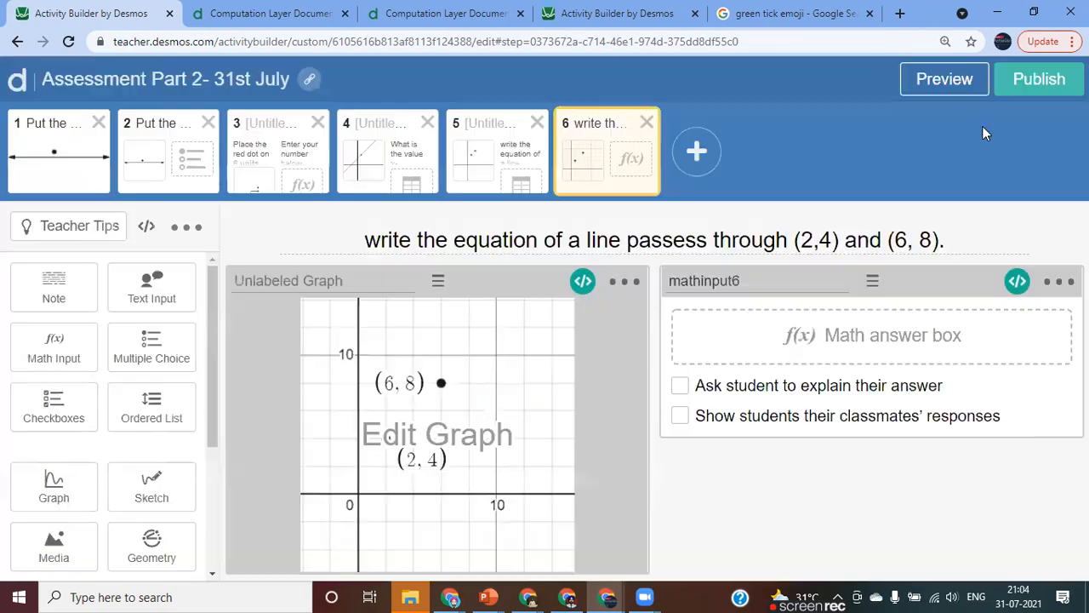
Submit the answer x+2 on the sixth screen in the student preview, and close the preview.
left_click(943, 79)
left_click(585, 218)
type("x+2")
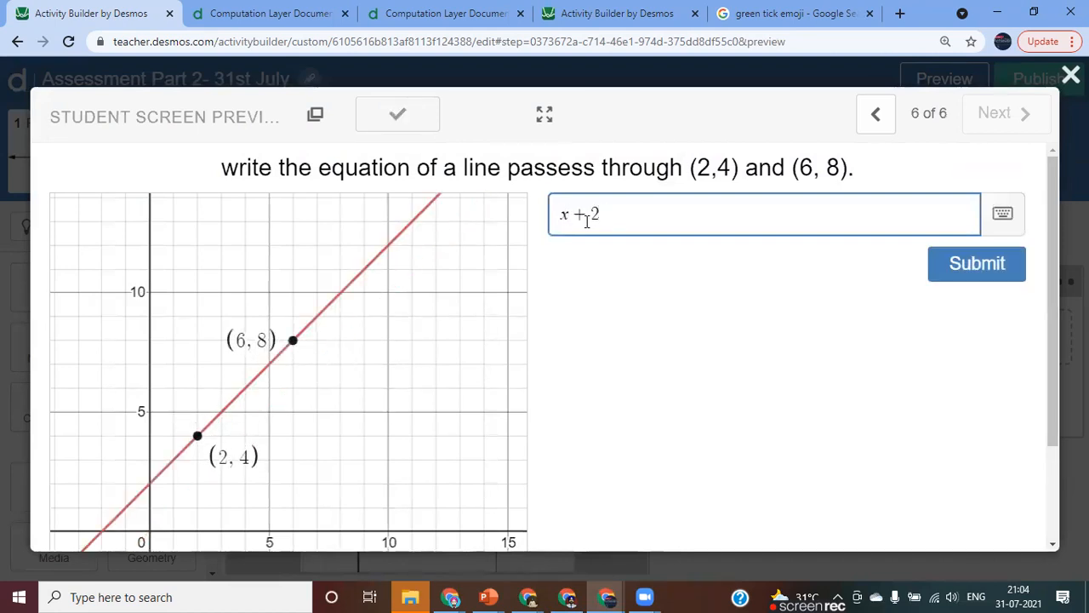
key("Return")
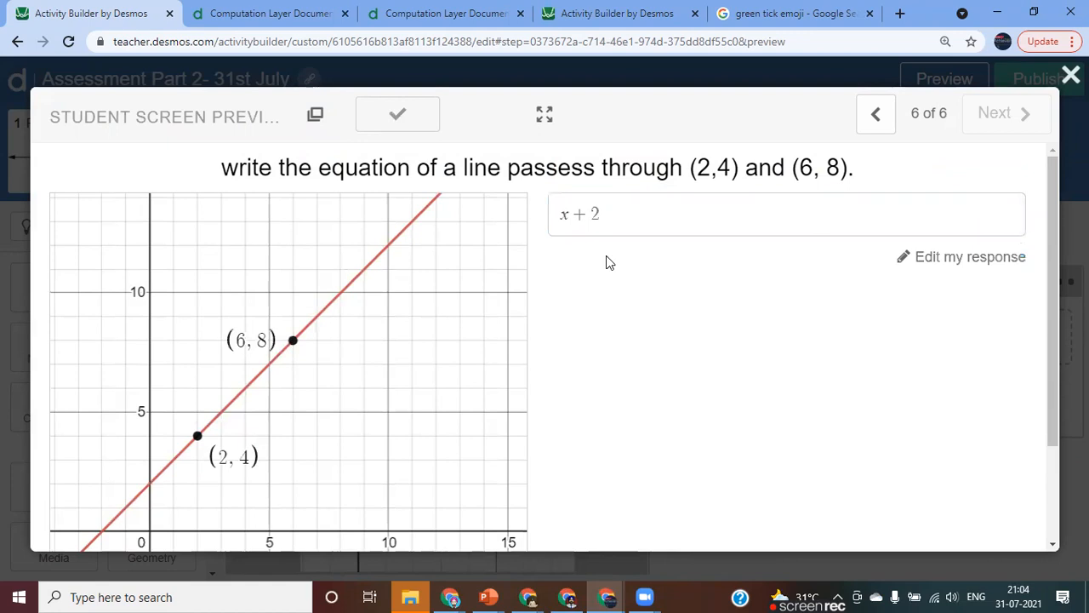
left_click(1068, 76)
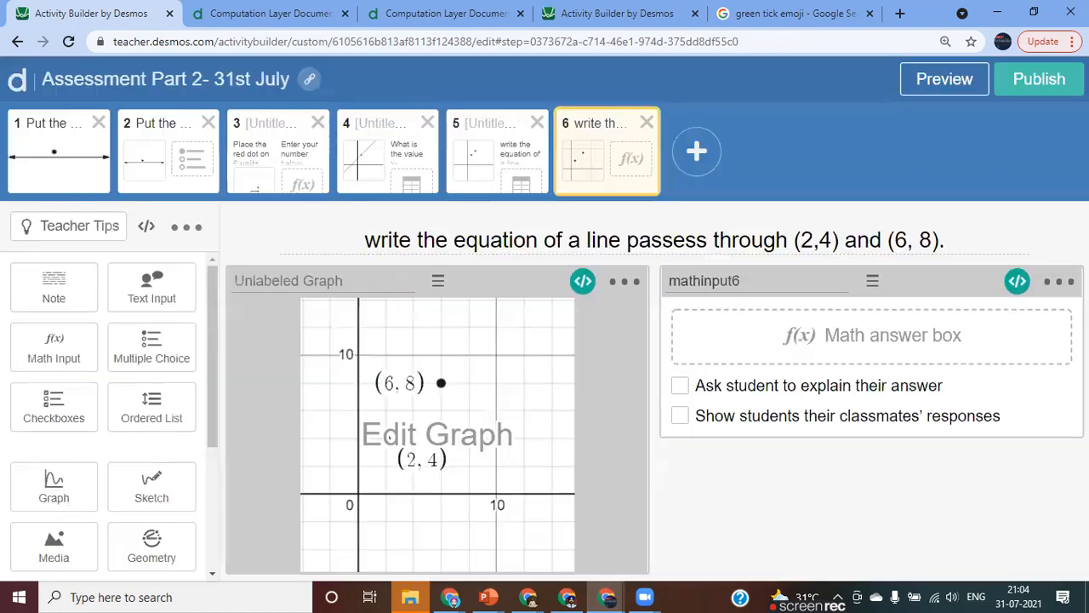
Review the math input's script, and test the answers x+2 and y=x+2 in the student preview.
left_click(1017, 282)
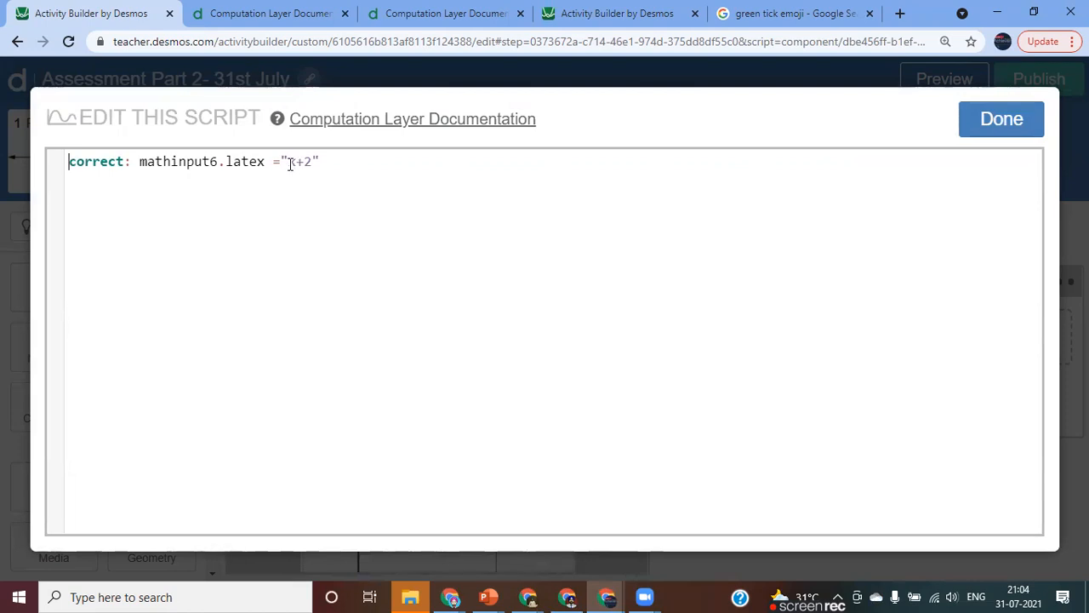
left_click(987, 124)
left_click(943, 93)
left_click(601, 223)
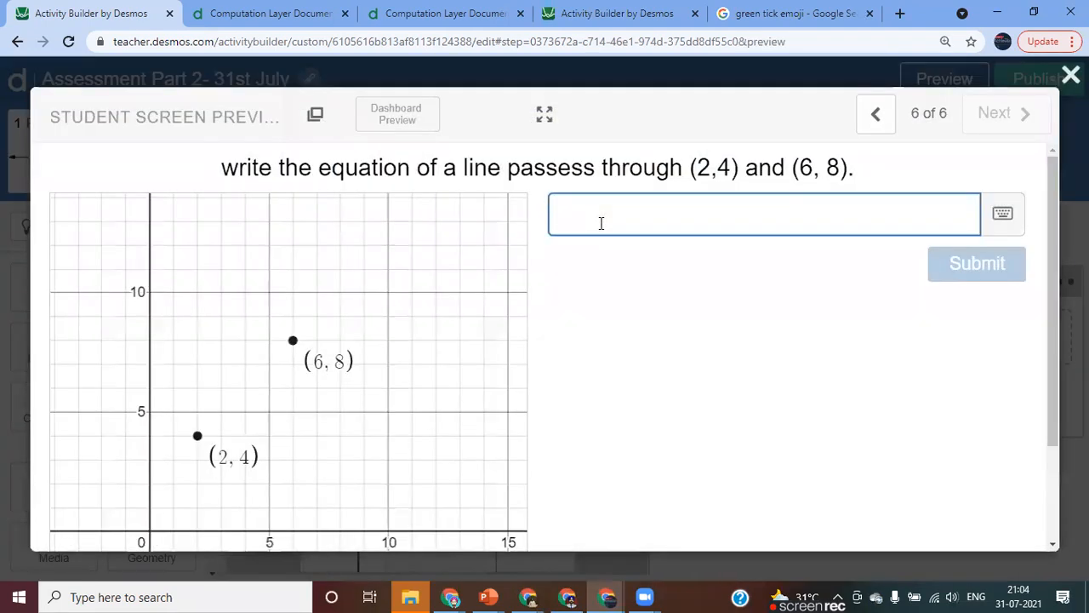
type("x+2")
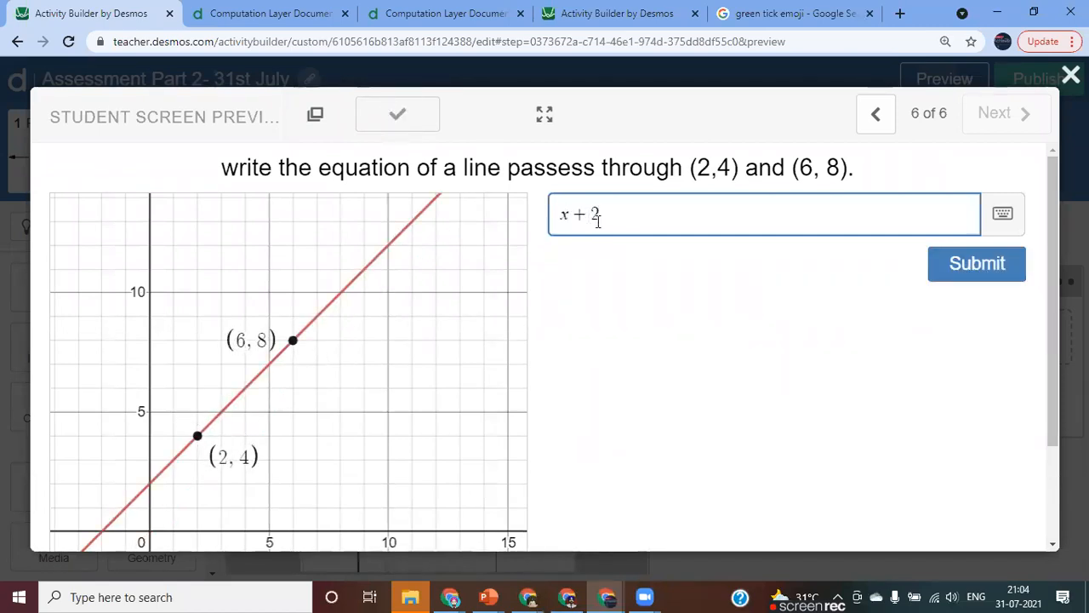
left_click(563, 216)
type("y=")
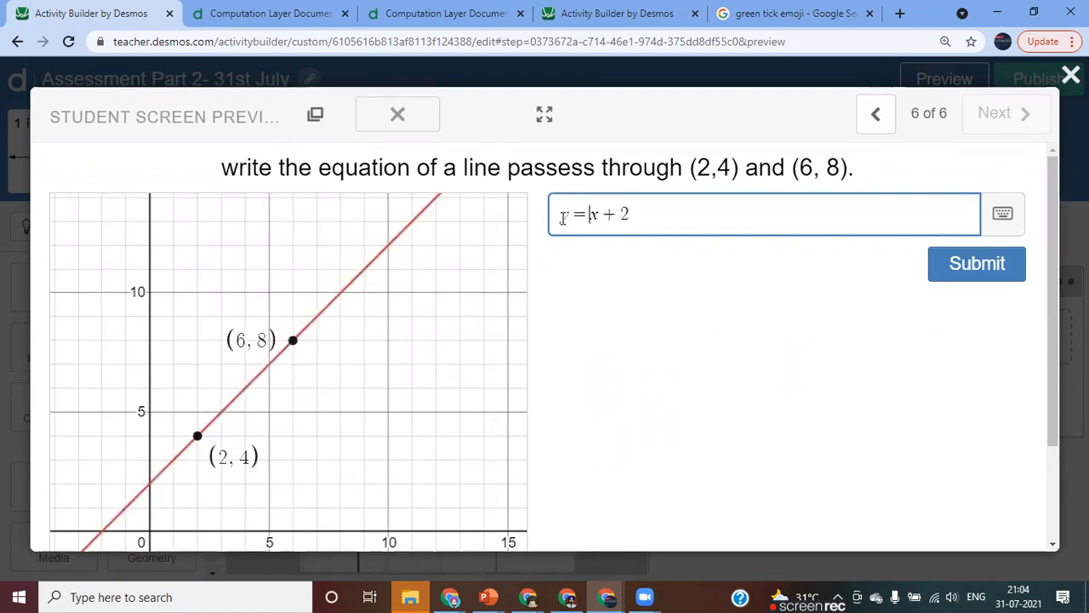
Change the preview answer to 2+x, submit it, and close the preview.
key("BackSpace")
key("BackSpace")
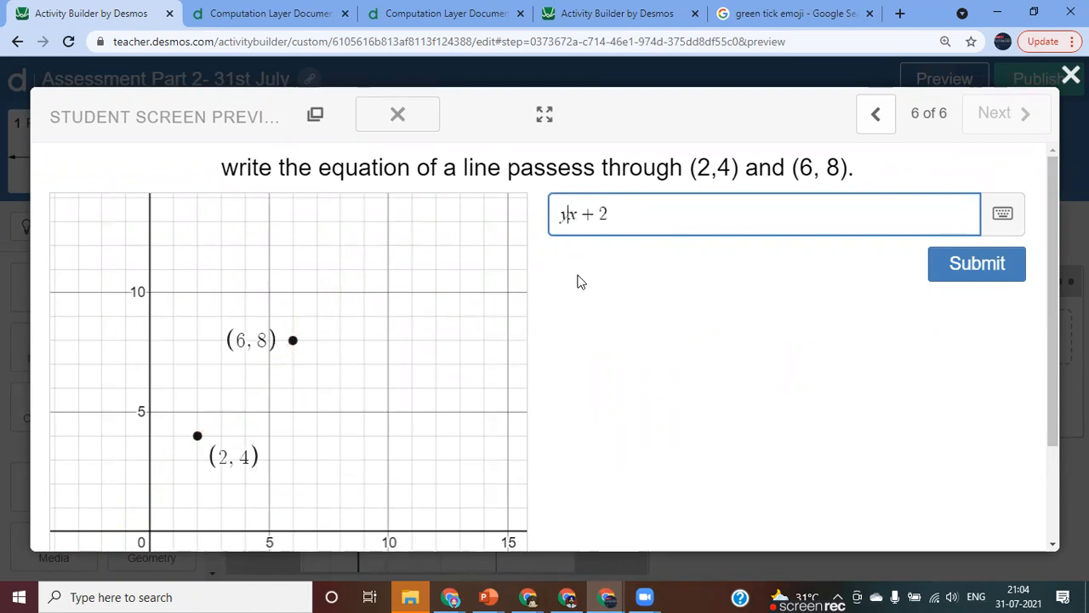
key("Right")
key("Right")
key("BackSpace")
key("BackSpace")
key("Right")
type("+x")
key("Return")
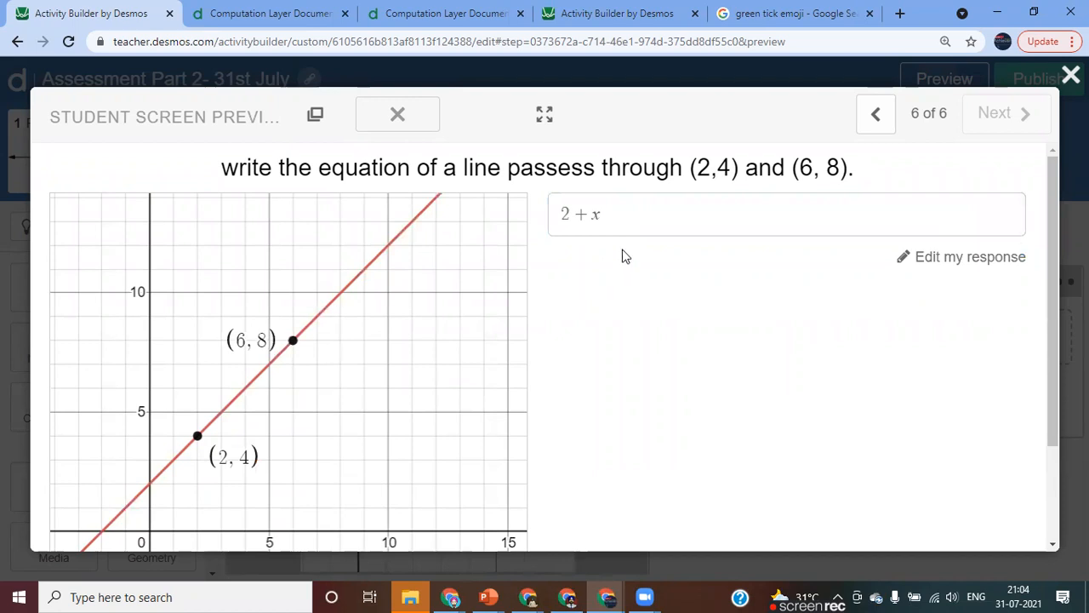
left_click(1070, 75)
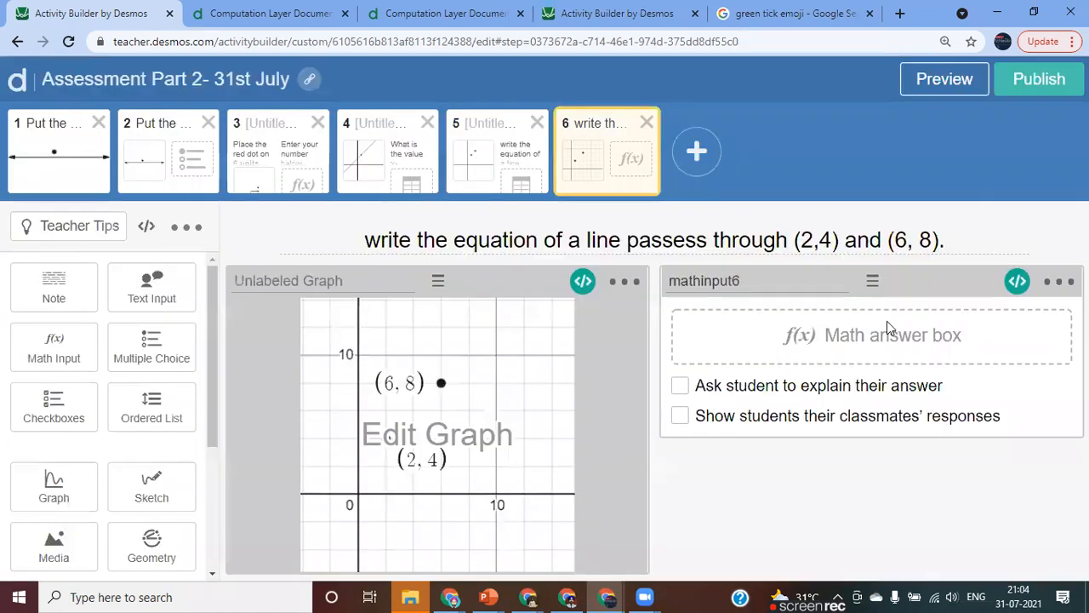
Delete the whole correct line from the mathinput6 script.
left_click(1026, 283)
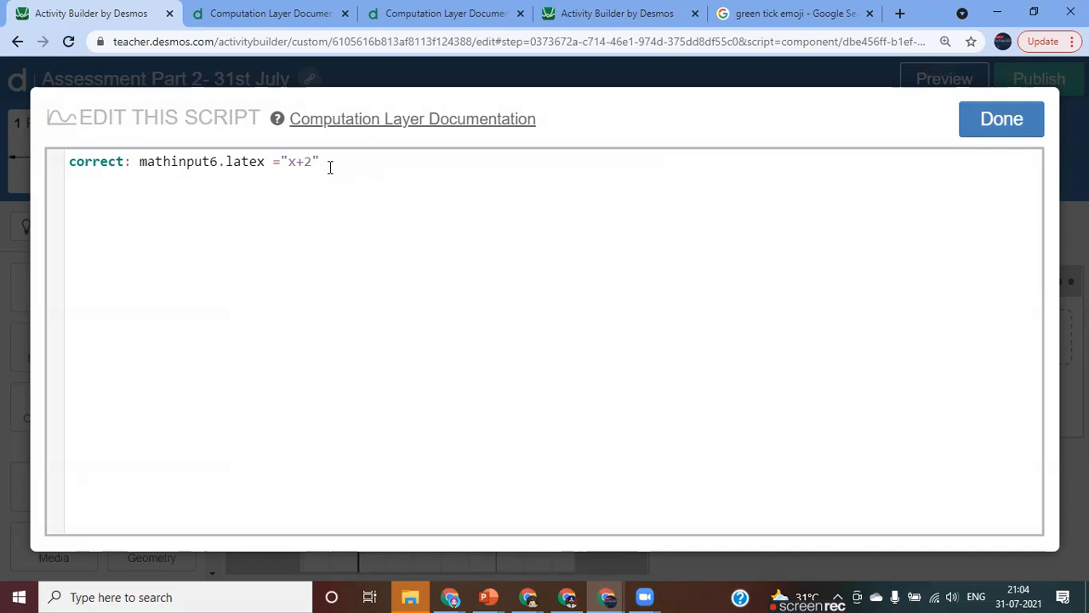
key("BackSpace")
key("BackSpace")
key("BackSpace")
key("BackSpace")
key("BackSpace")
key("BackSpace")
key("BackSpace")
key("BackSpace")
key("BackSpace")
key("BackSpace")
key("BackSpace")
key("BackSpace")
key("BackSpace")
key("BackSpace")
key("BackSpace")
key("BackSpace")
key("BackSpace")
key("BackSpace")
key("BackSpace")
key("BackSpace")
key("BackSpace")
key("BackSpace")
key("BackSpace")
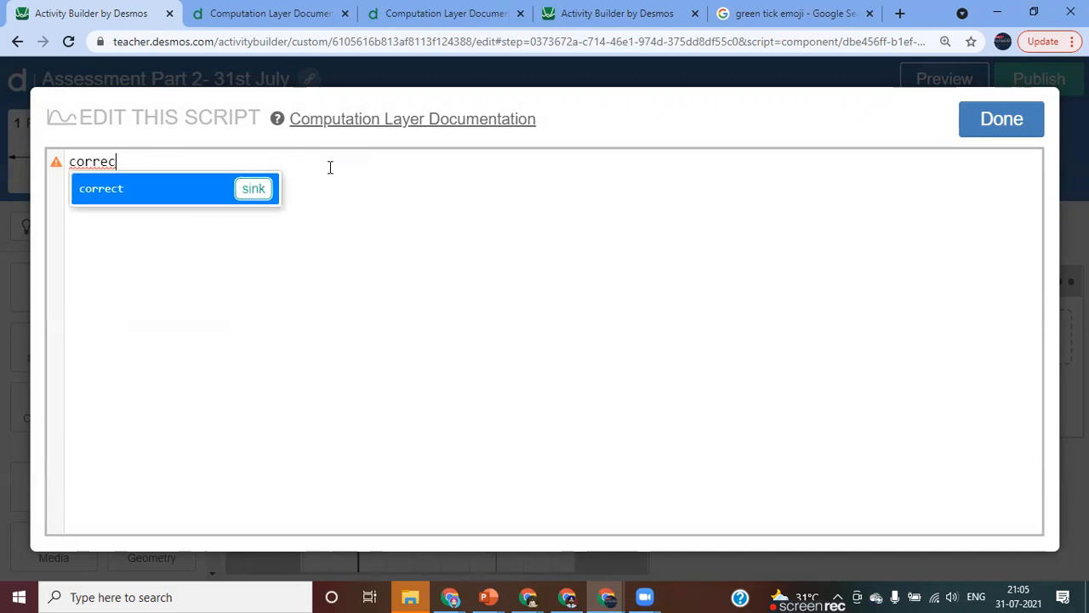
key("BackSpace")
key("BackSpace")
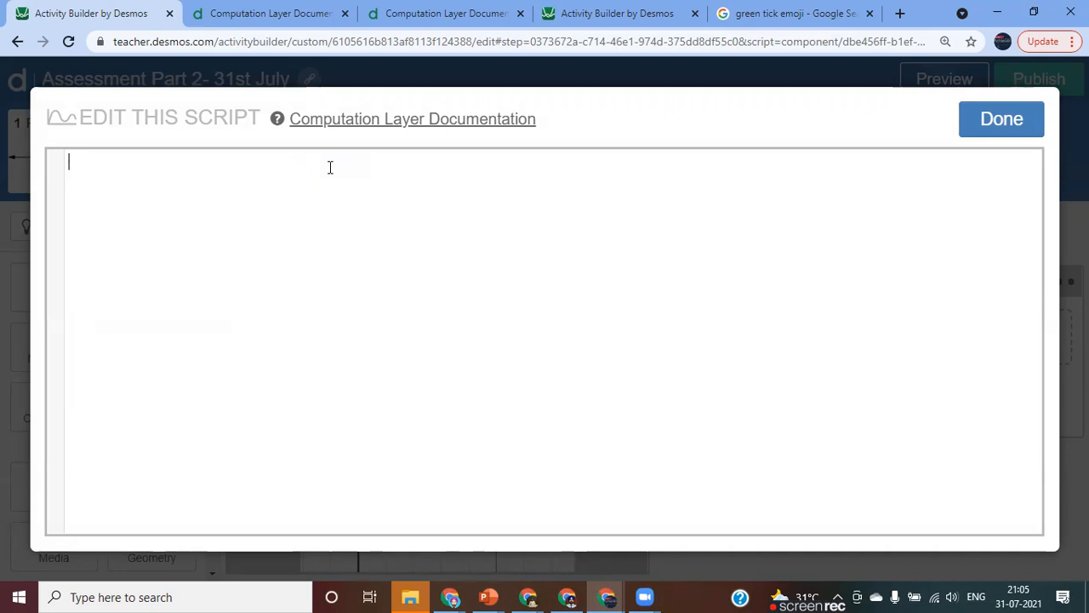
Try to define f as simpleFunction(this.latex) in the math input script, and clear the line.
type("f=")
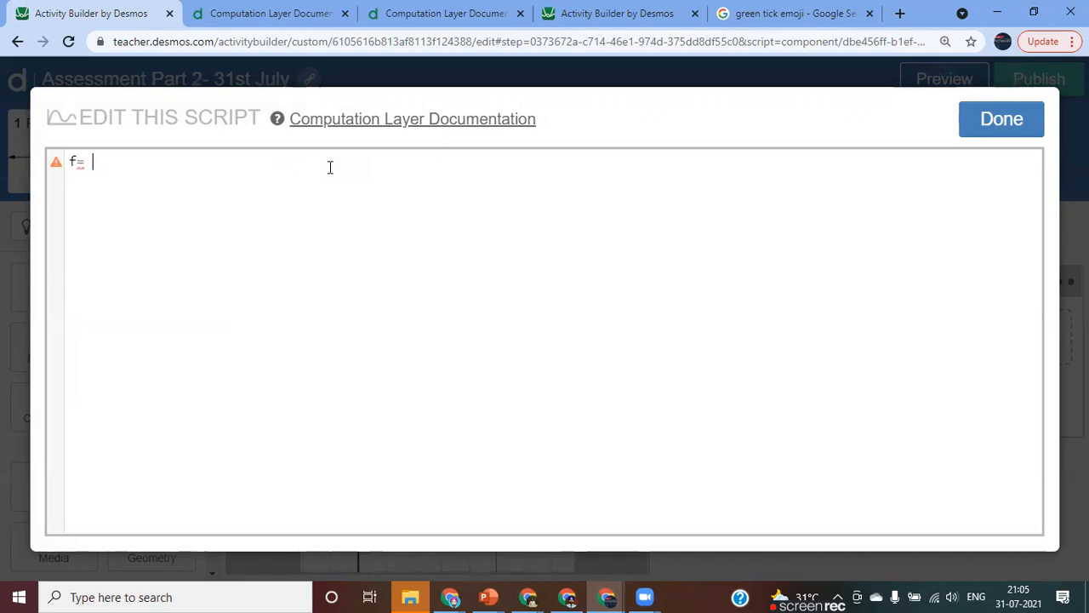
type(" sim")
key("Tab")
type("t")
key("Tab")
type(".")
key("Tab")
type(")")
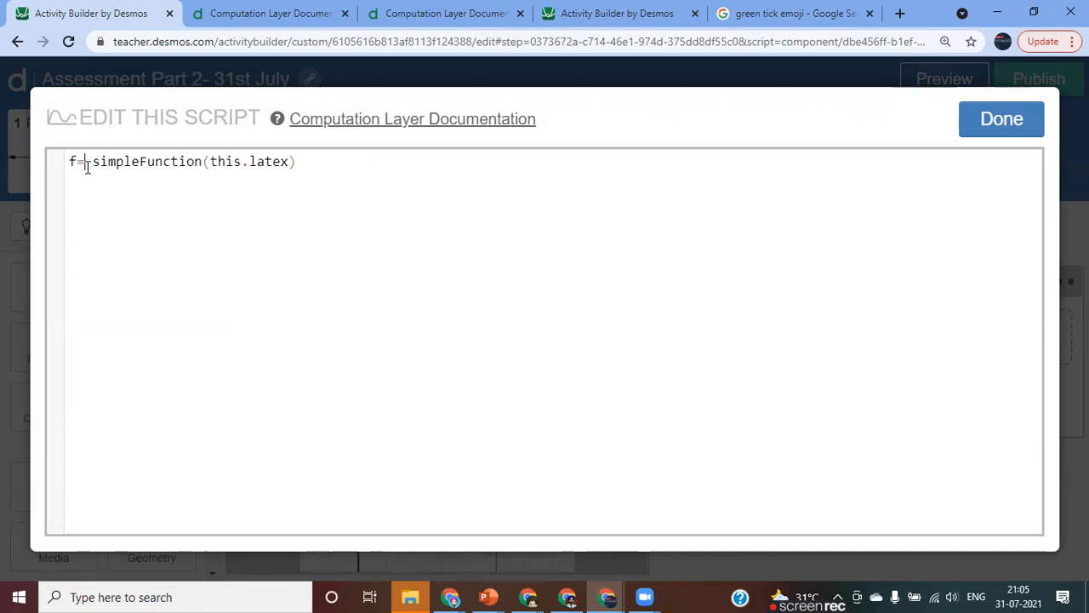
key("BackSpace")
key("BackSpace")
left_click_drag(78, 166, 275, 168)
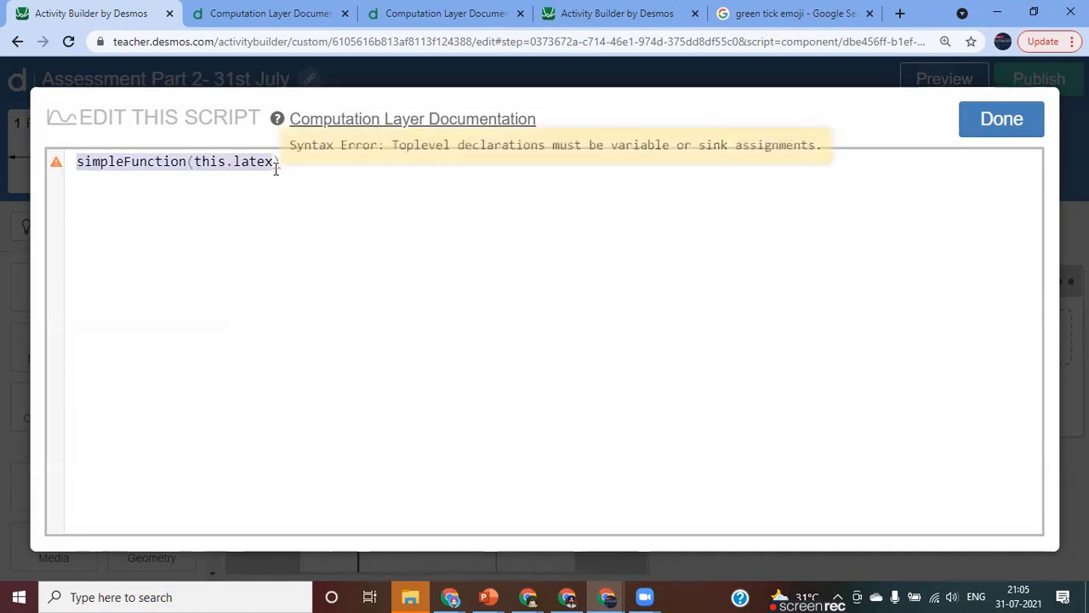
key("BackSpace")
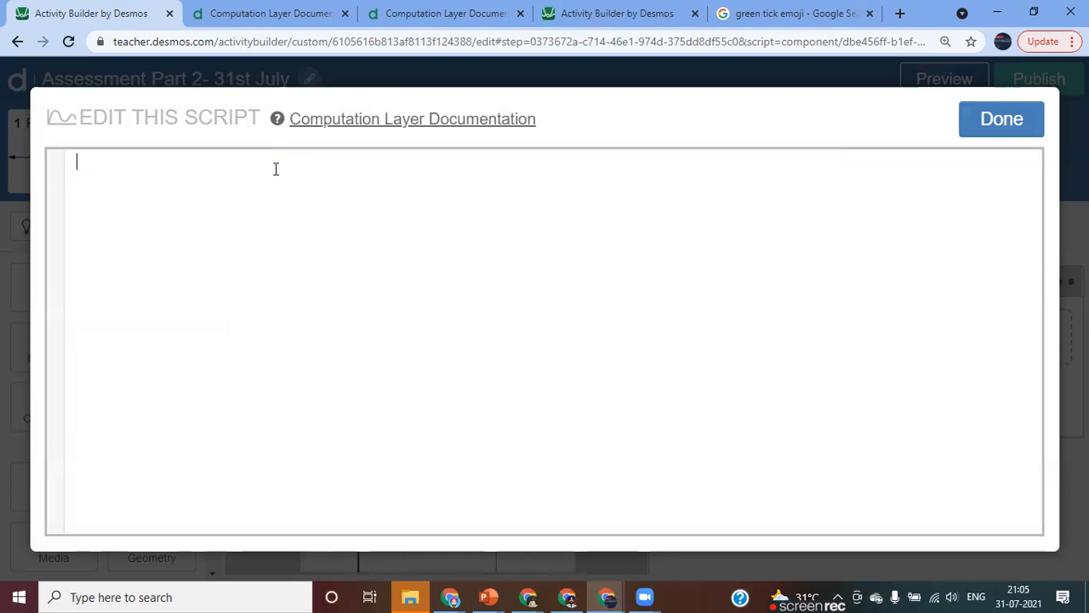
type("co")
key("Return")
key("BackSpace")
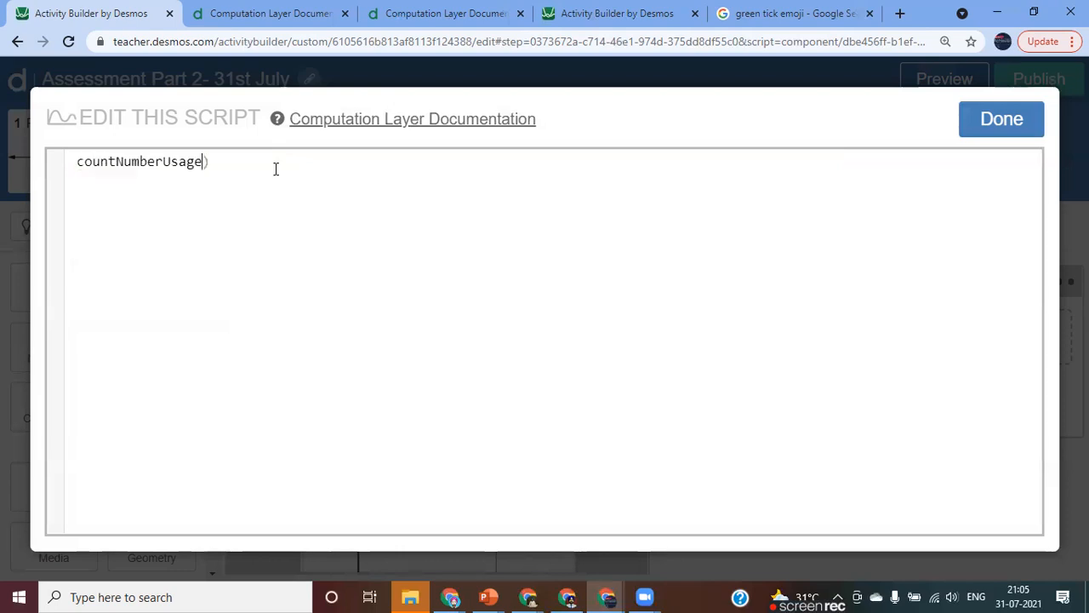
key("ctrl+BackSpace")
key("BackSpace")
key("Right")
Start a correct sink in the math input script with the expression simpleFunction(this.latex).
type("c")
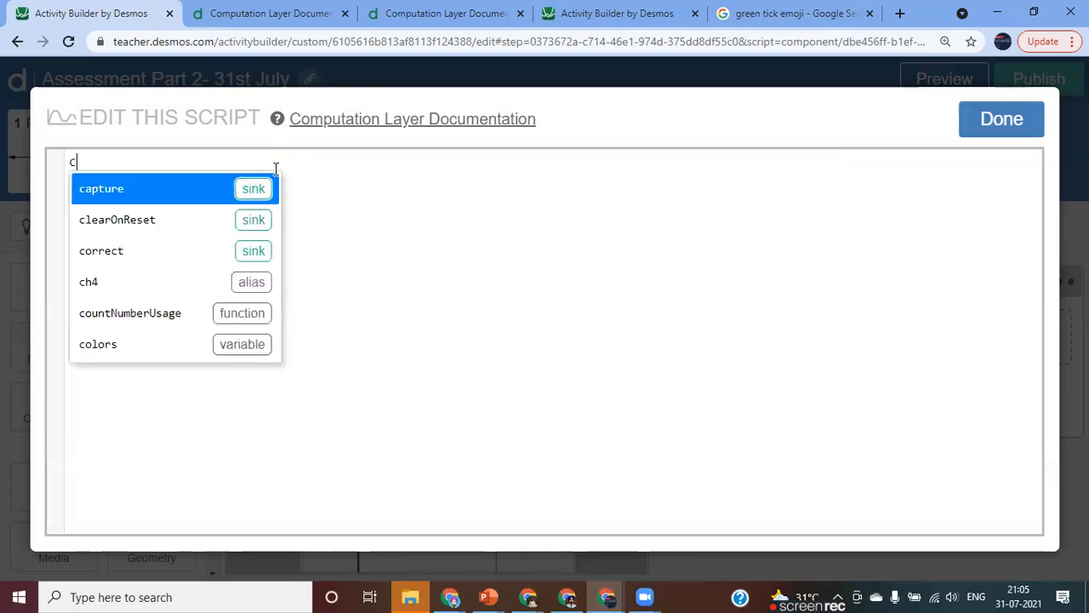
key("Down")
key("Down")
key("Return")
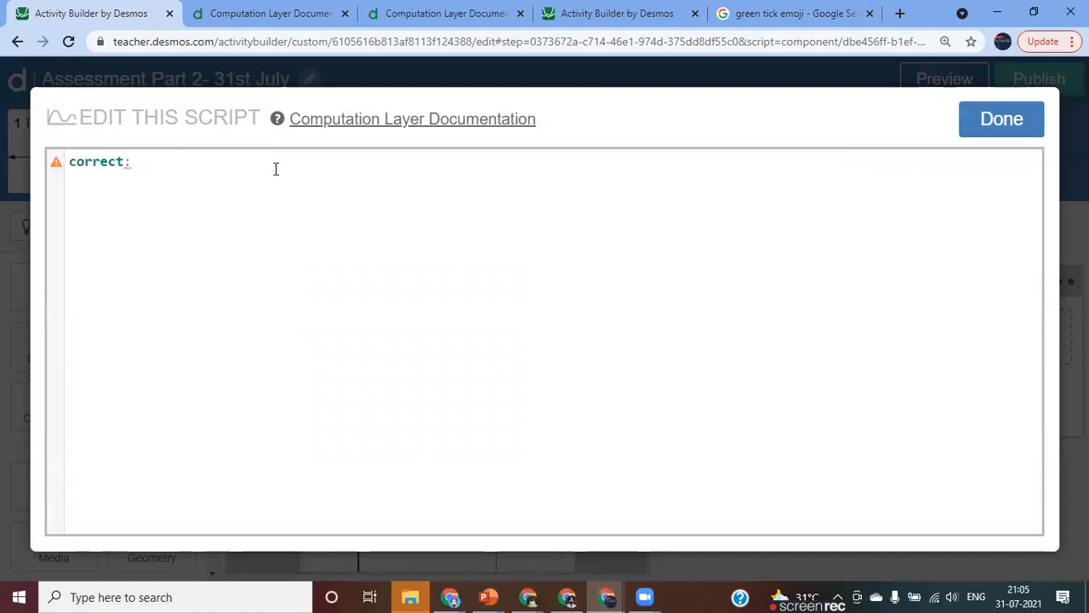
type("si")
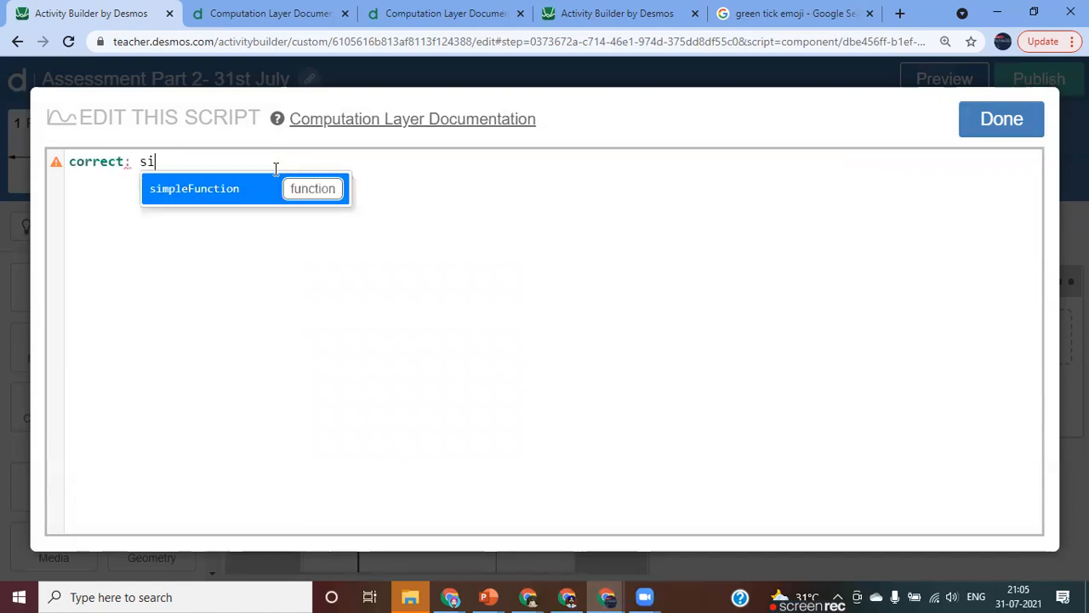
key("Return")
type("th")
key("Return")
type(".")
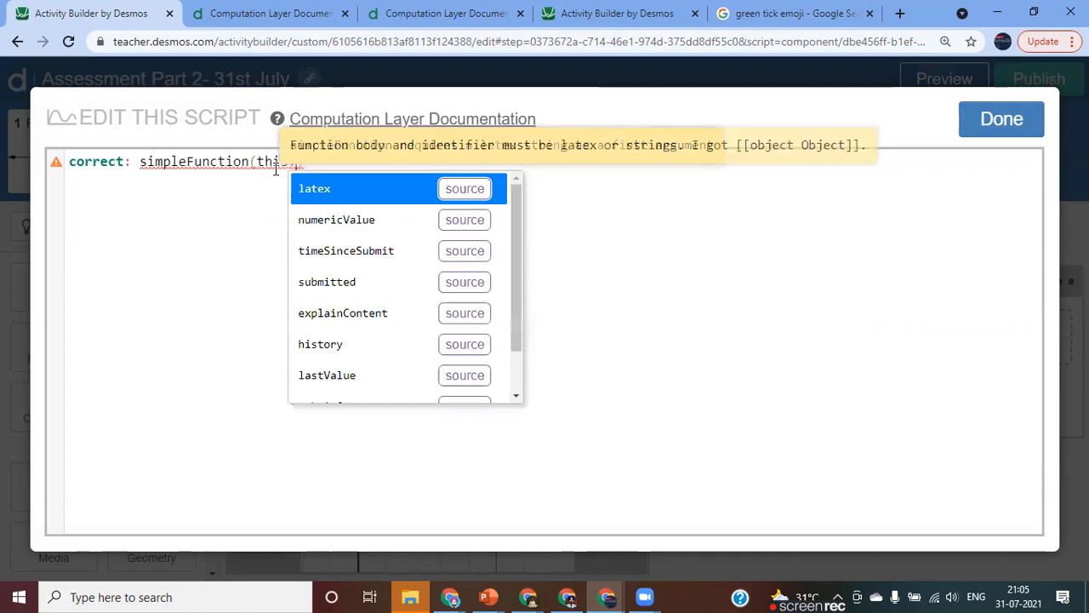
key("Return")
key("Right")
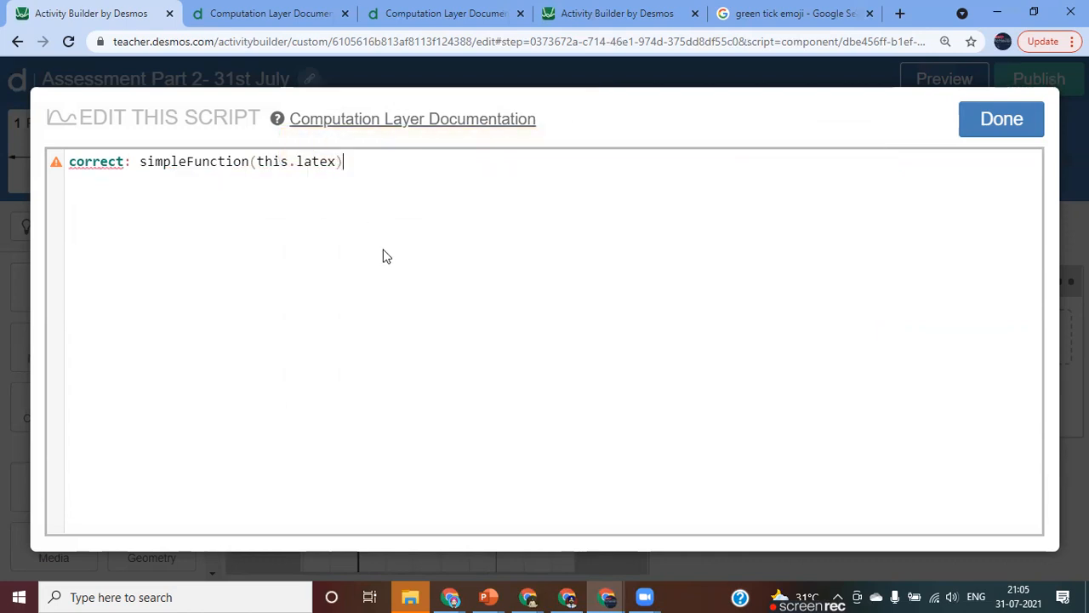
Extend the correct expression with .evaluateAt(2)=4 followed by the operator and.
type(".")
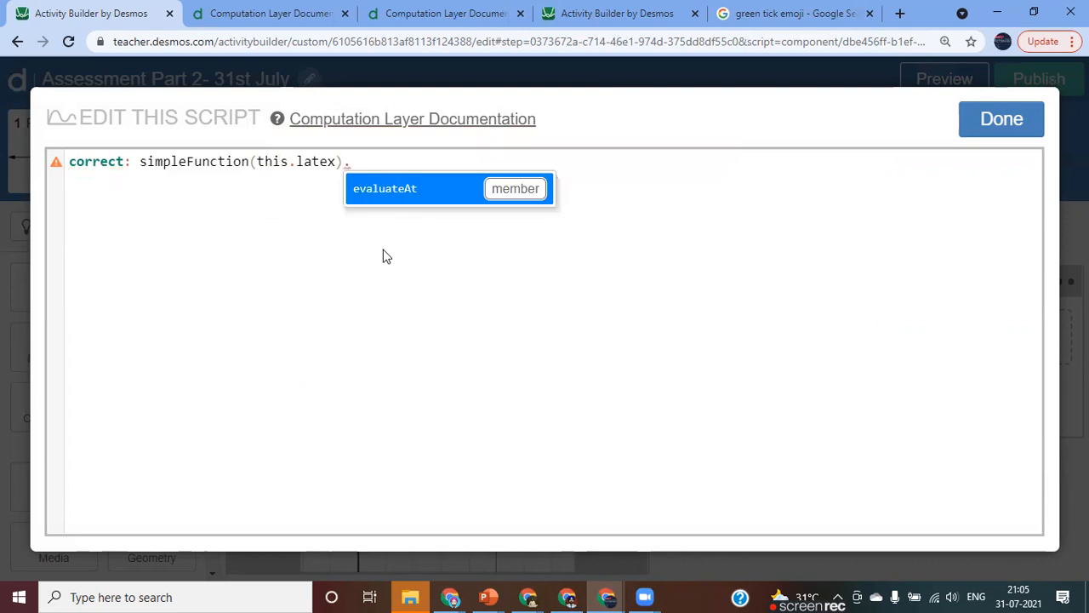
key("Return")
type("()")
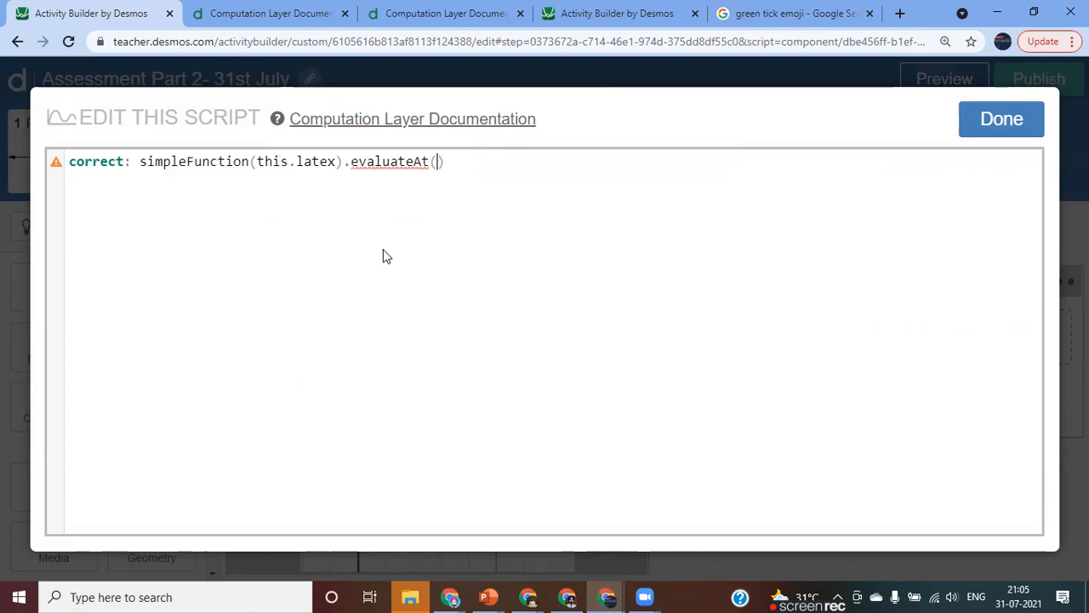
type("2)=6")
key("BackSpace")
type("4 and")
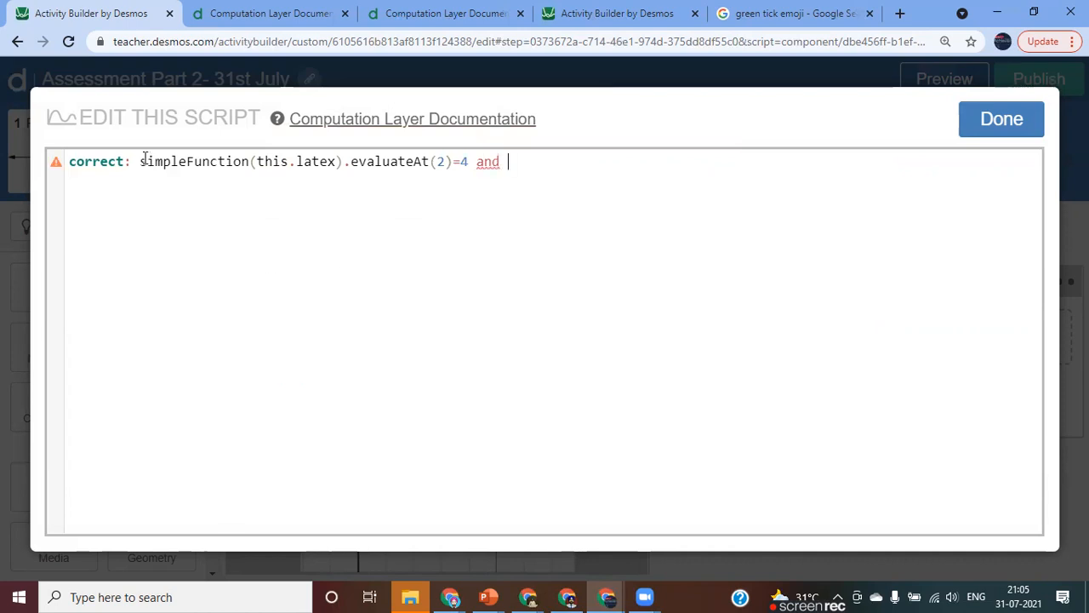
Duplicate the simpleFunction(this.latex).evaluateAt(2)=4 condition after the and operator in the correct expression.
left_click_drag(140, 160, 469, 161)
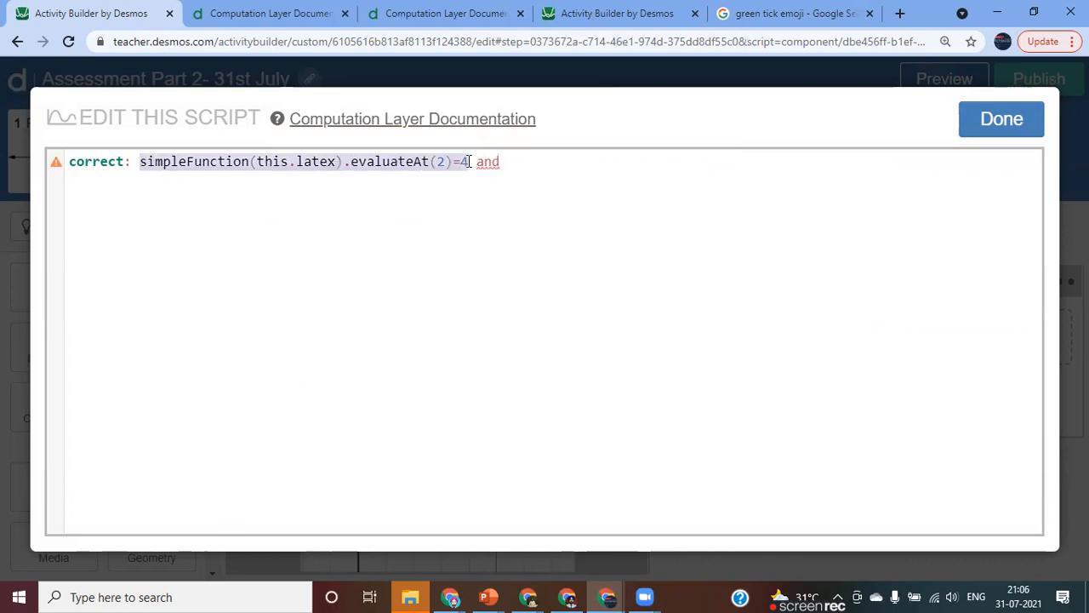
key("ctrl+c")
left_click(516, 162)
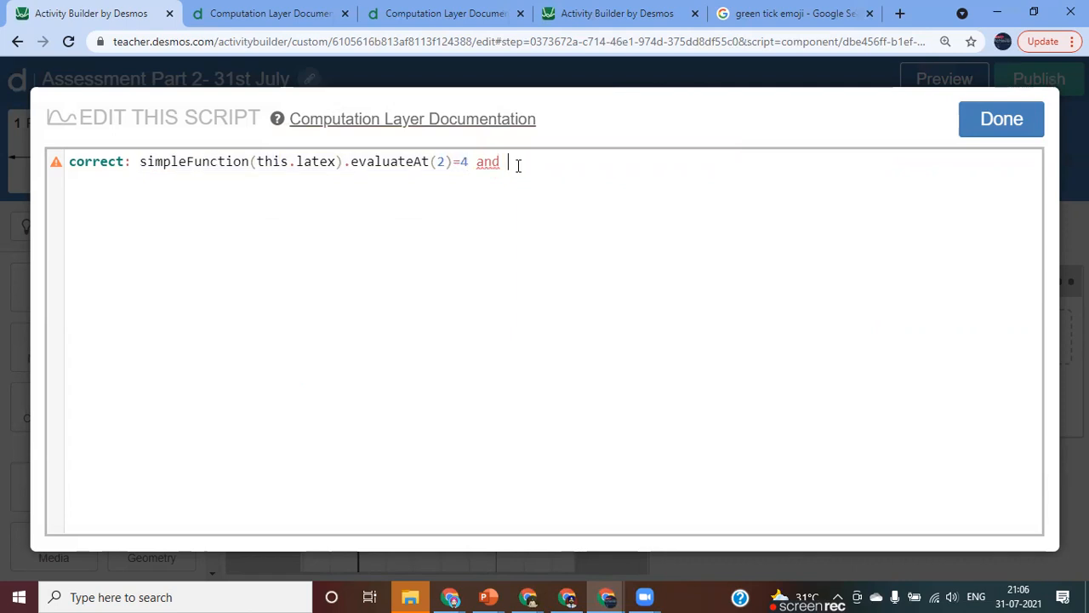
key("ctrl+v")
Change the second condition to evaluateAt(12)=14 and finish editing the mathinput6 script.
left_click(812, 162)
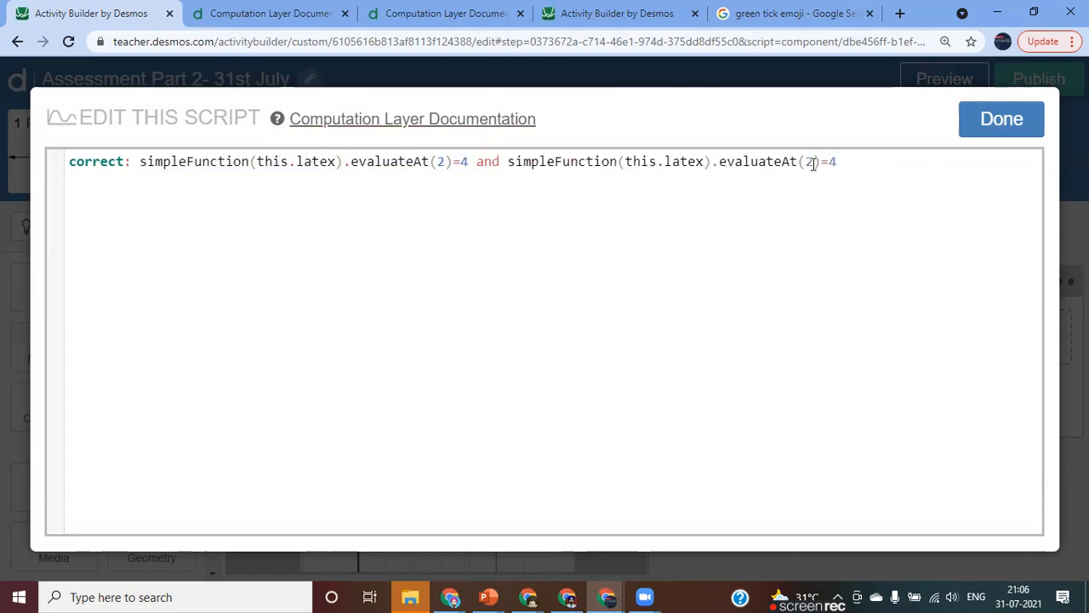
key("BackSpace")
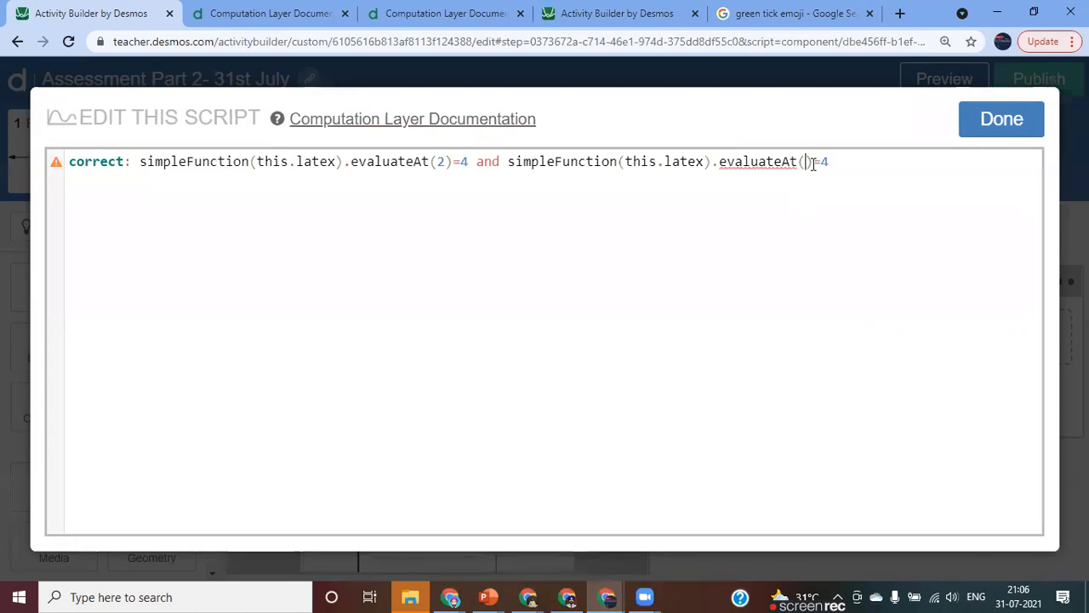
type("12")
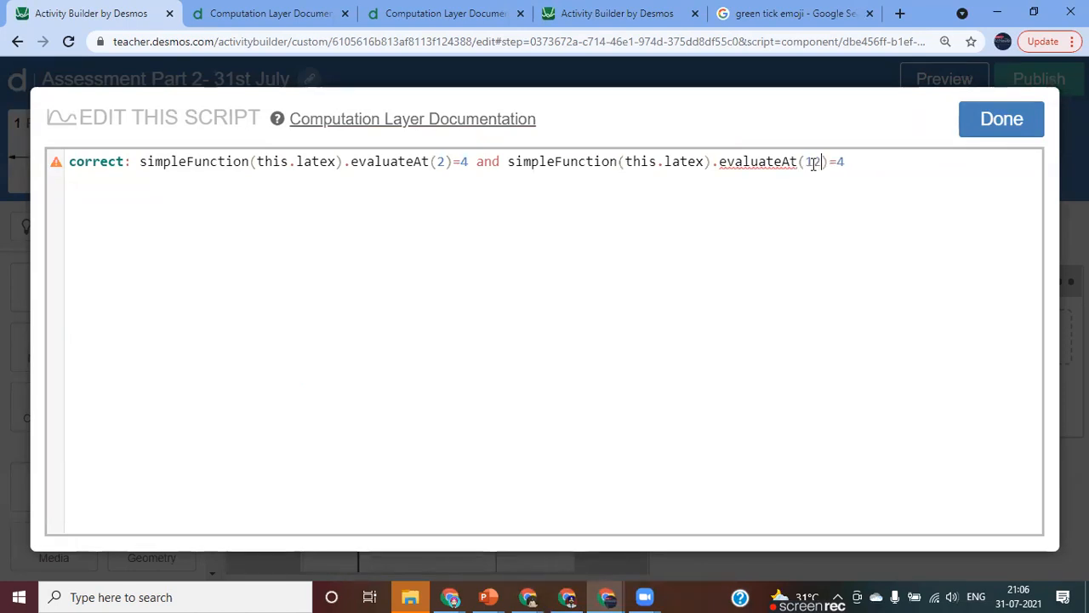
key("Right")
key("Right")
type("1")
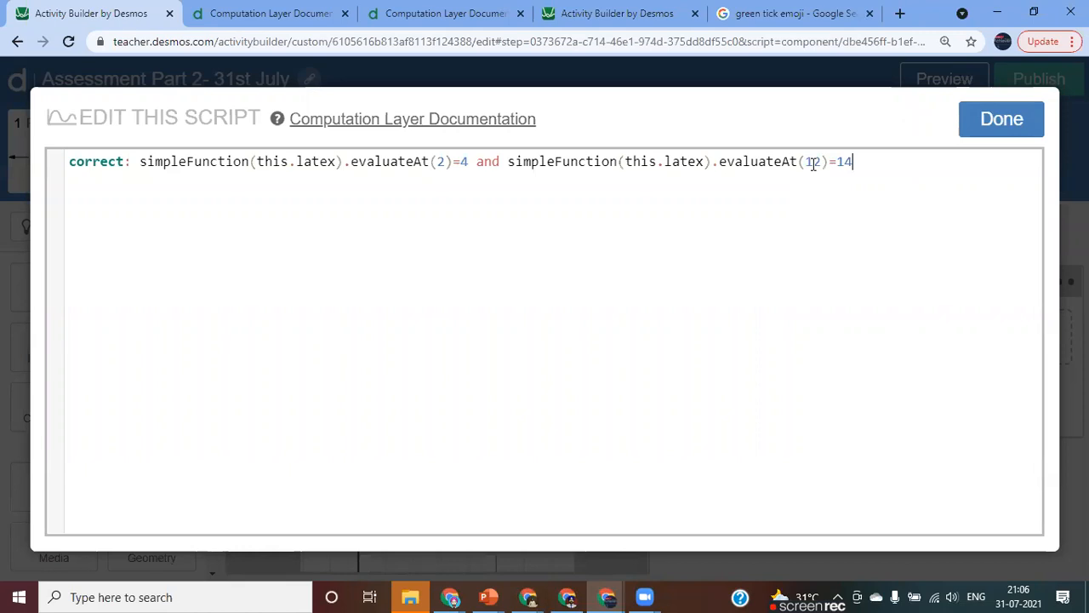
left_click(995, 128)
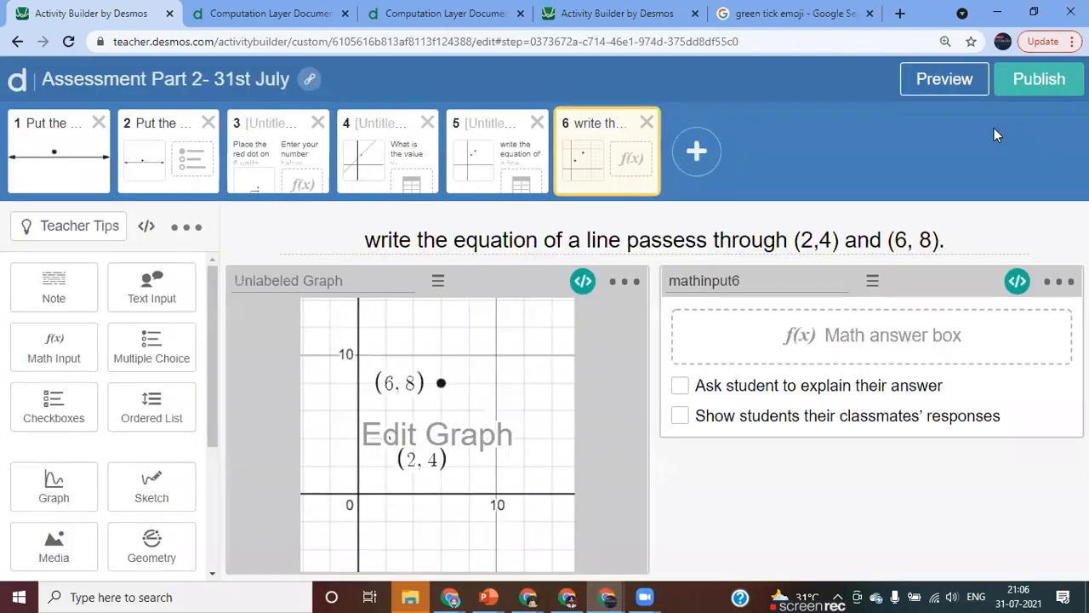
Preview screen 6 as a student and submit the answer y=x+2.
left_click(932, 91)
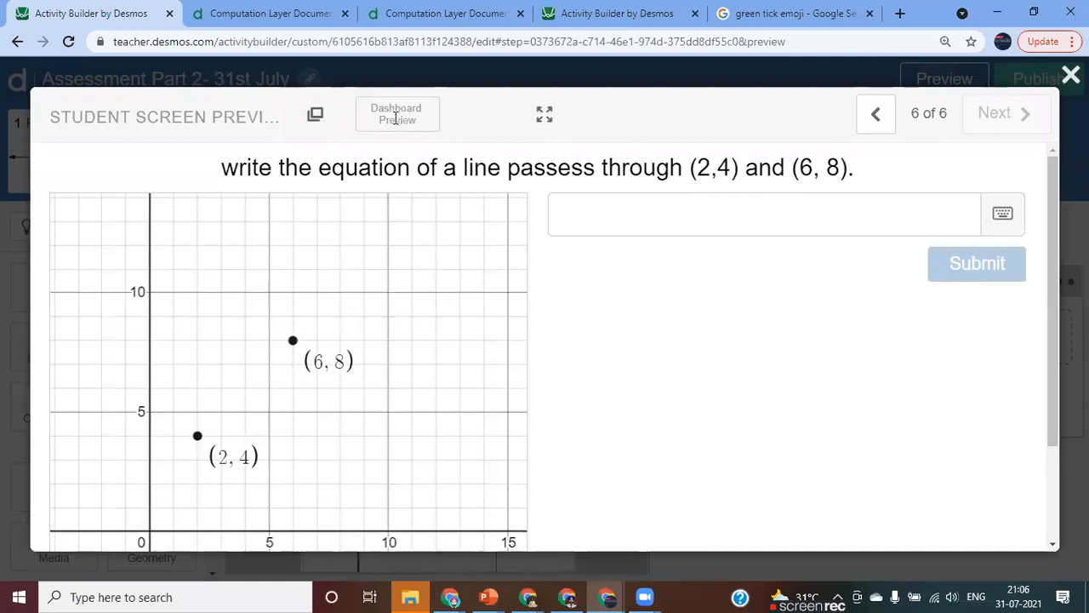
left_click(570, 216)
type("y=x+2")
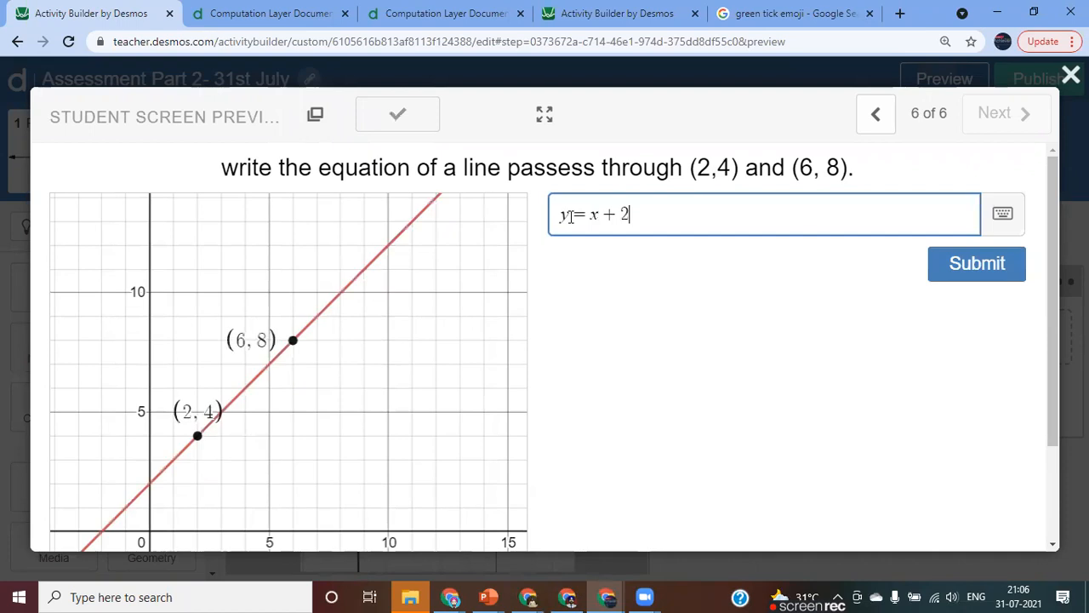
key("Return")
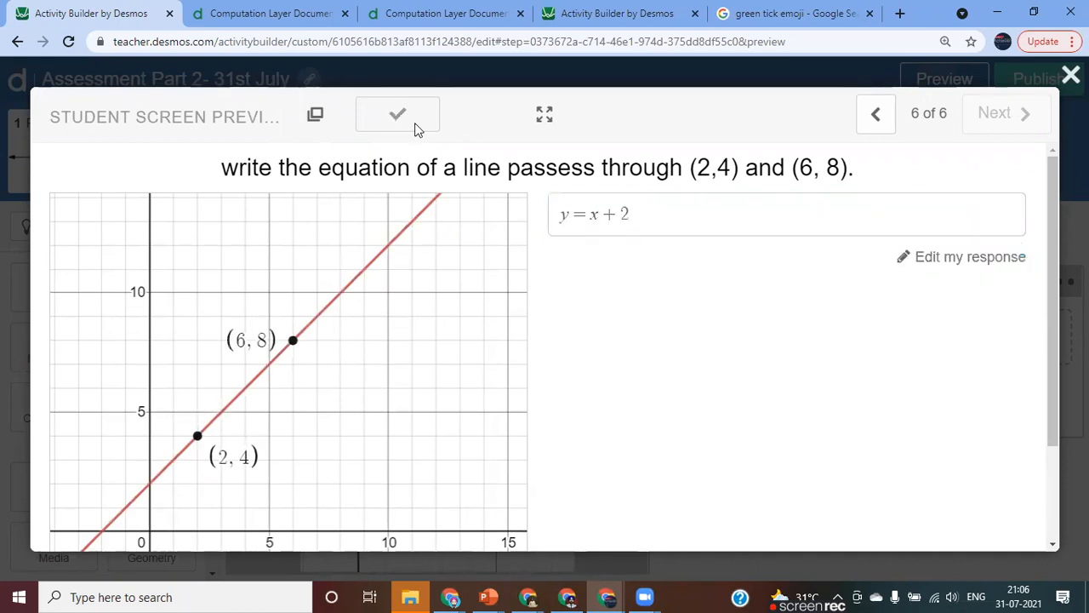
Edit the previewed response to y=2+x and submit it to test the scoring.
left_click(664, 216)
key("BackSpace")
key("BackSpace")
key("BackSpace")
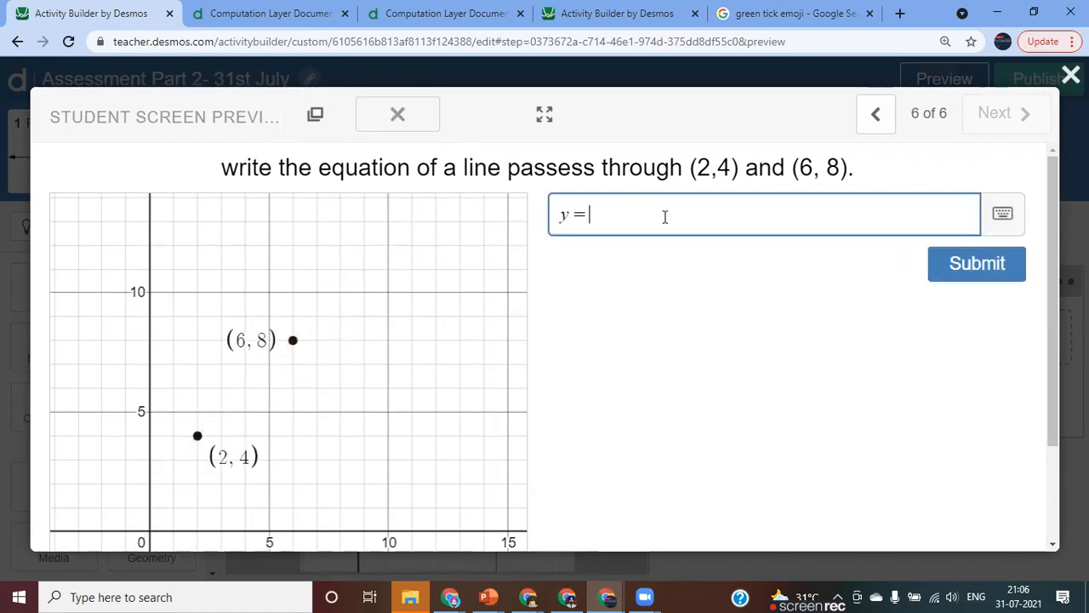
type("2+x")
key("Return")
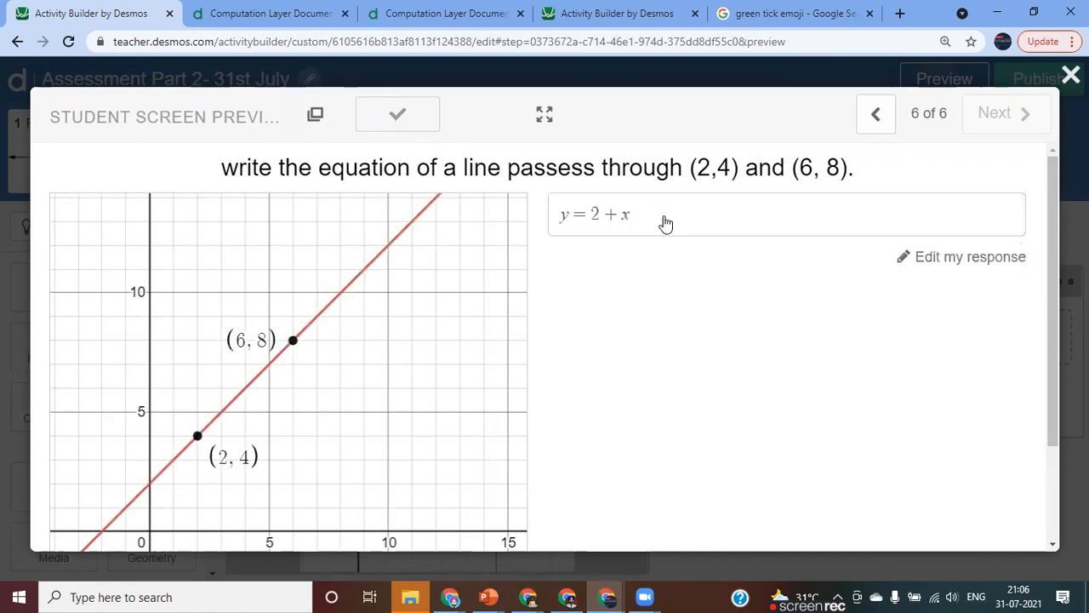
Test the response 2+x without the y= part in the student preview, and close the preview.
left_click(664, 217)
key("BackSpace")
key("BackSpace")
key("BackSpace")
key("BackSpace")
key("BackSpace")
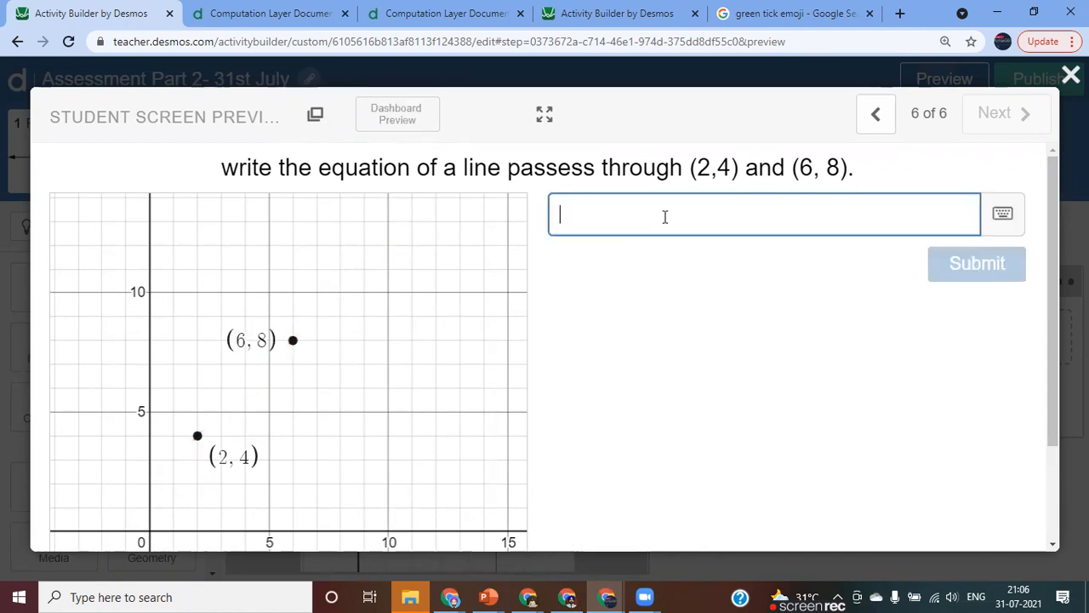
type("2+x")
key("Return")
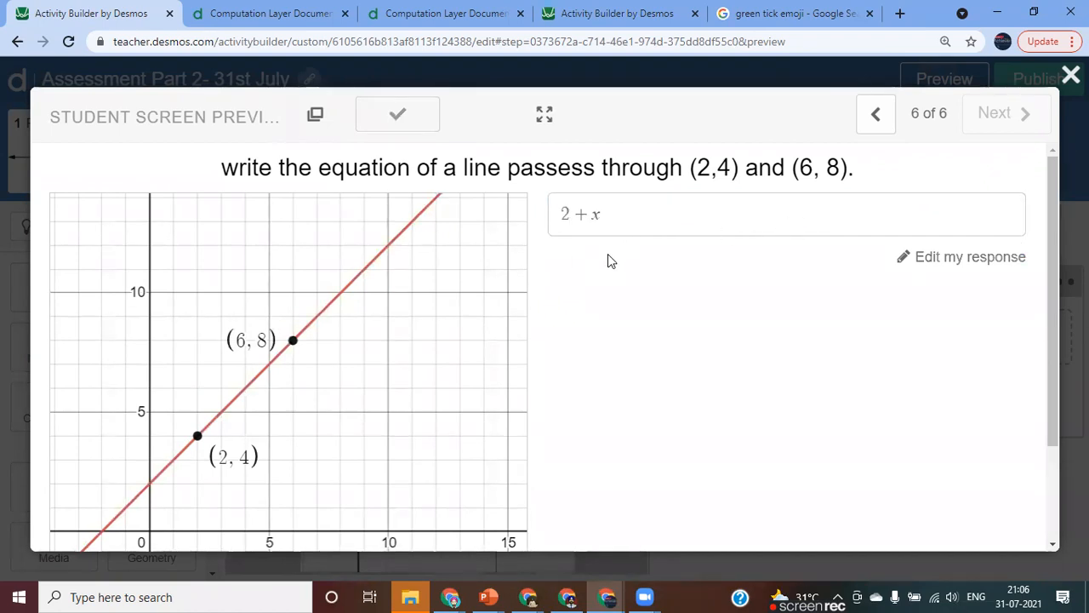
key("Escape")
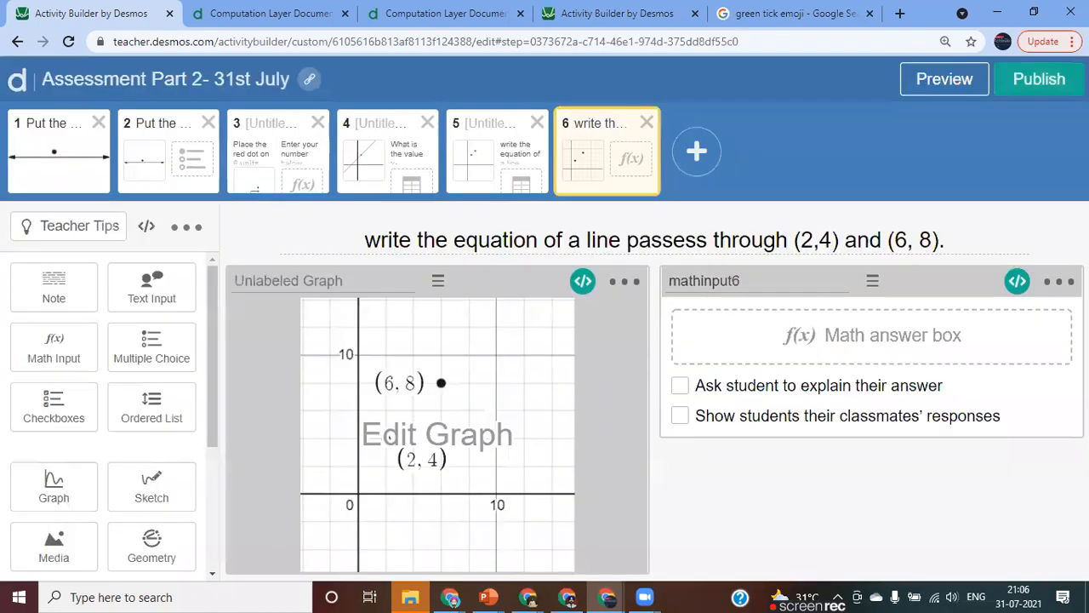
Review both evaluateAt conditions in the mathinput6 script and close the script editor.
left_click(1017, 282)
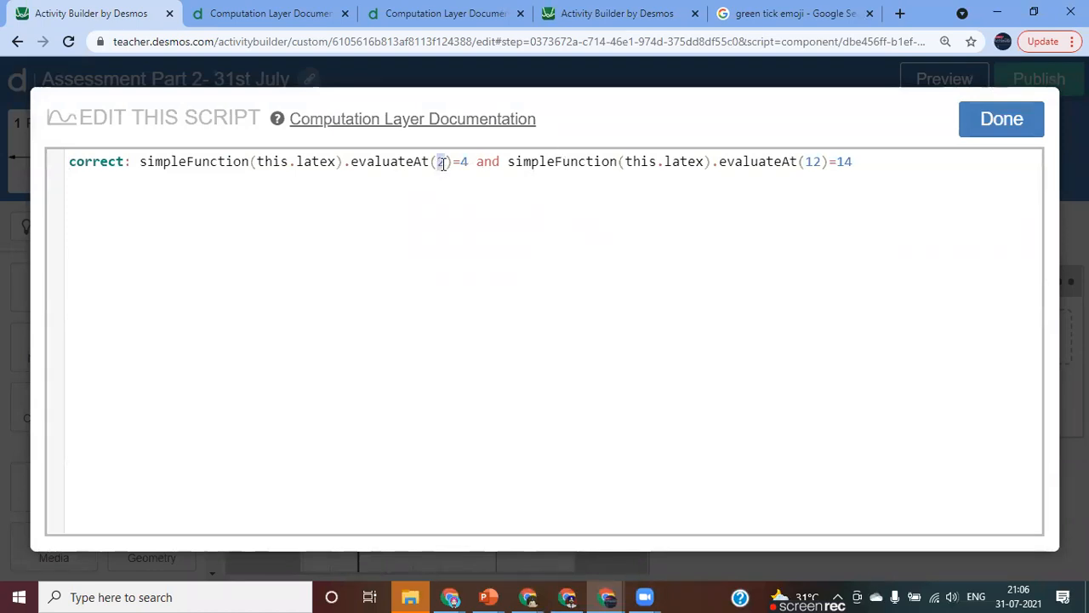
double_click(464, 162)
left_click(446, 216)
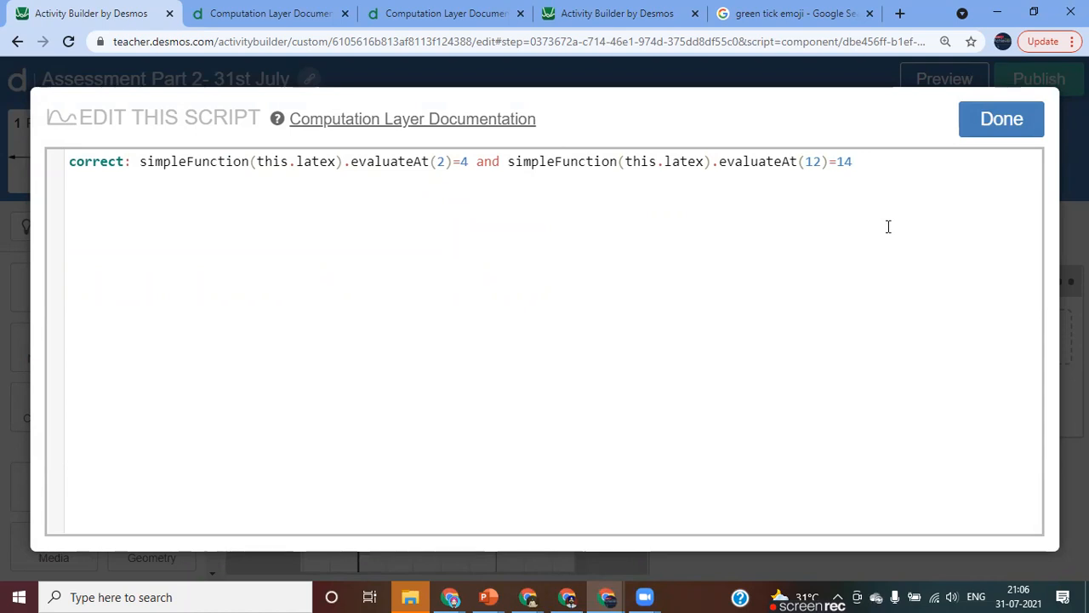
left_click(1008, 120)
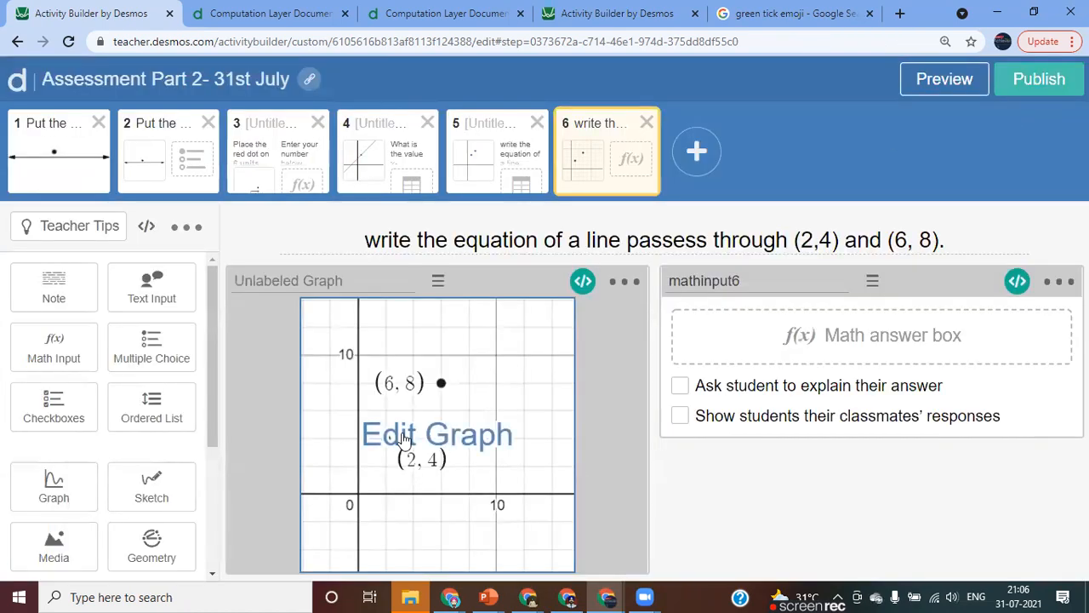